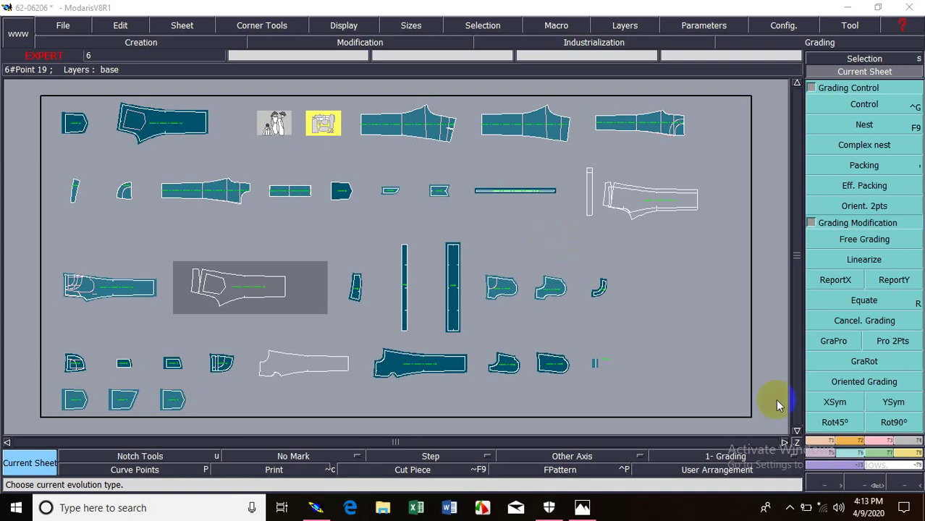
Step: Switch the right command panel from Grading to the Derived Pieces / Folds / CAM tools
left_click(814, 454)
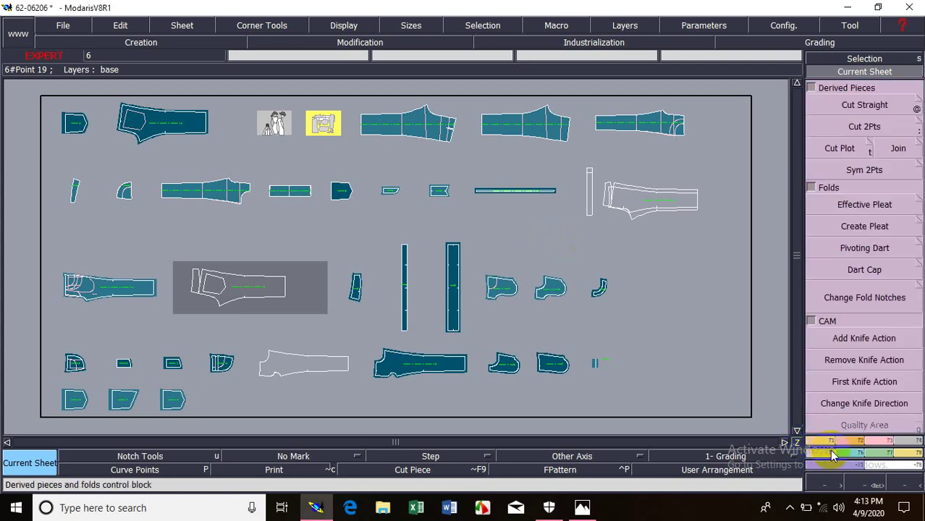
left_click(848, 456)
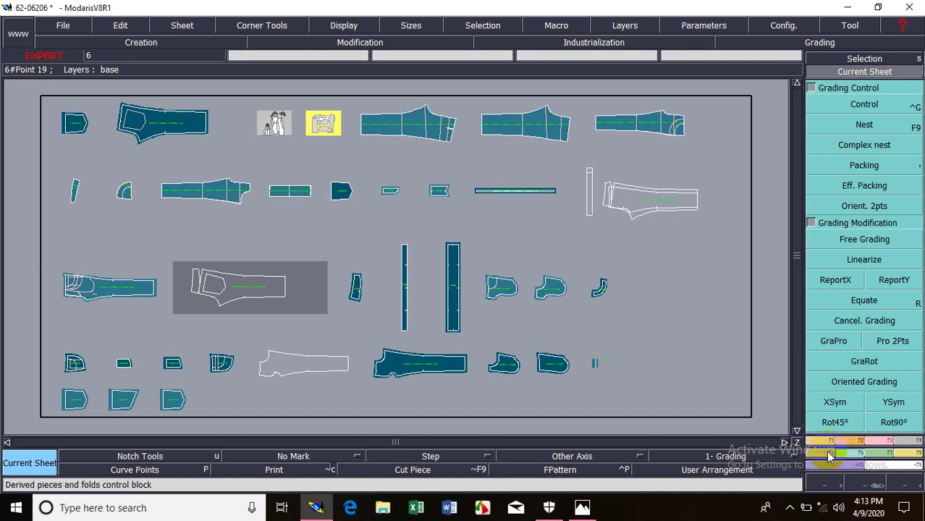
left_click(830, 456)
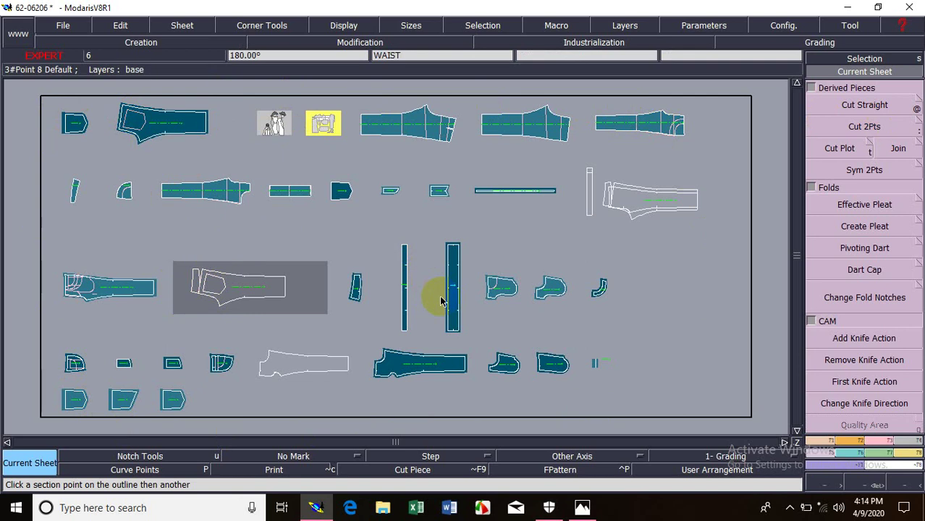
Step: Use Sheet Sel. to pick the BK PKT and BK sheets and display only them
left_click(403, 297)
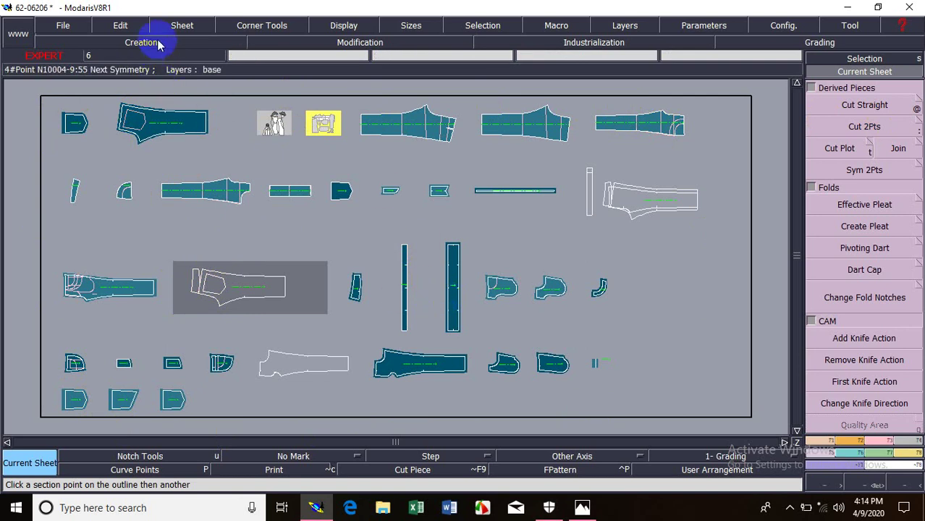
left_click(182, 28)
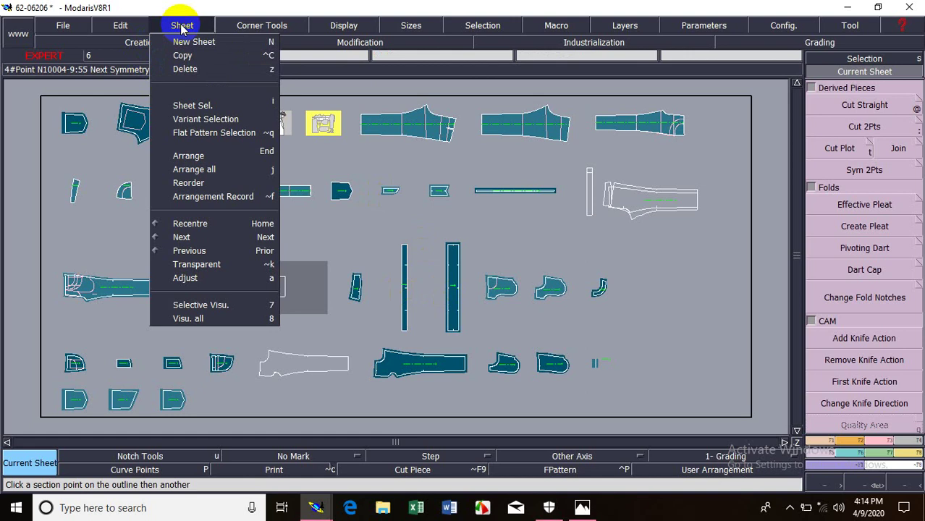
left_click(225, 108)
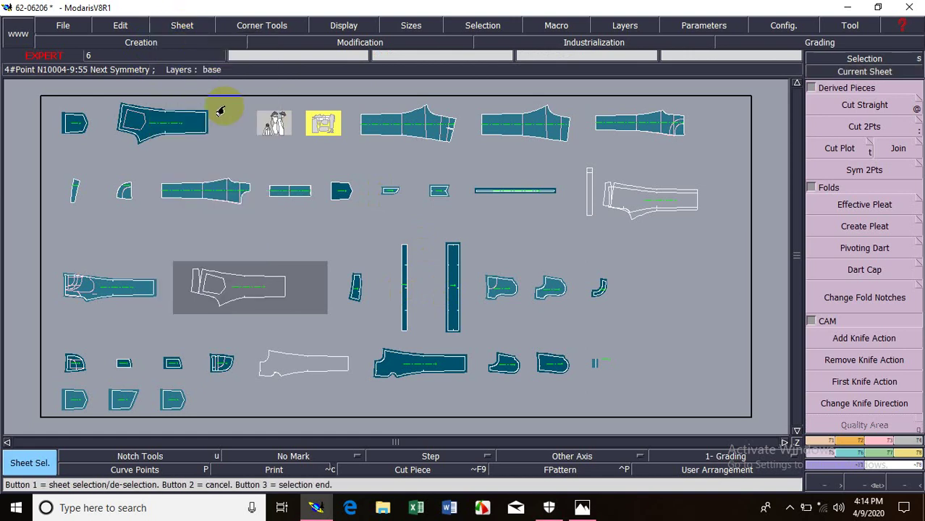
right_click(225, 110)
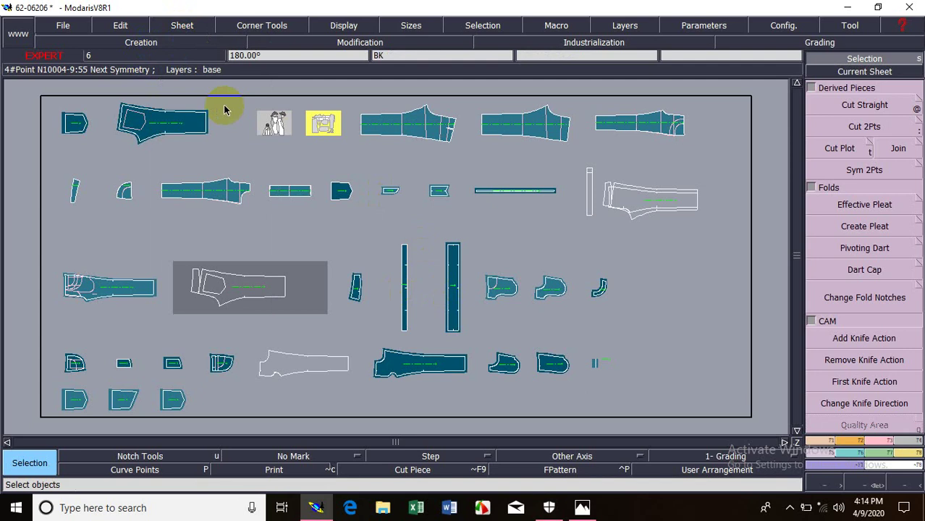
key("Return")
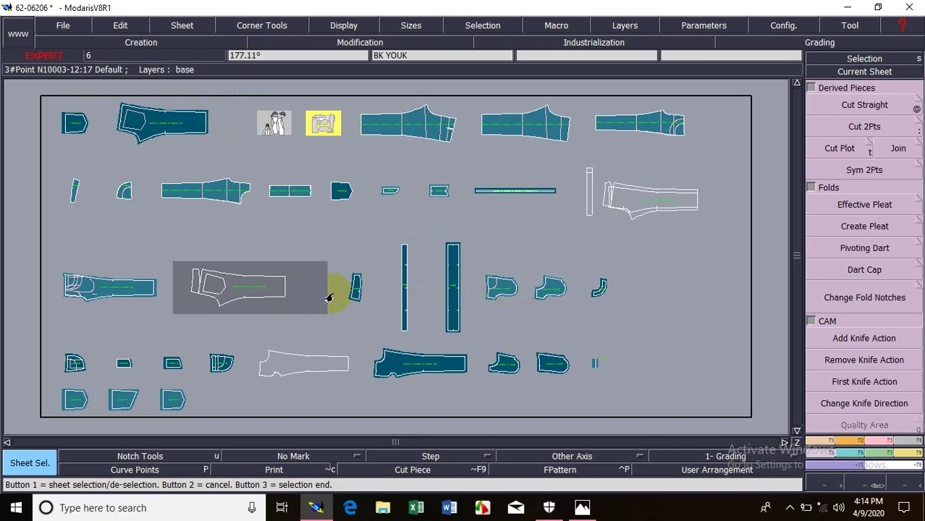
left_click(76, 129)
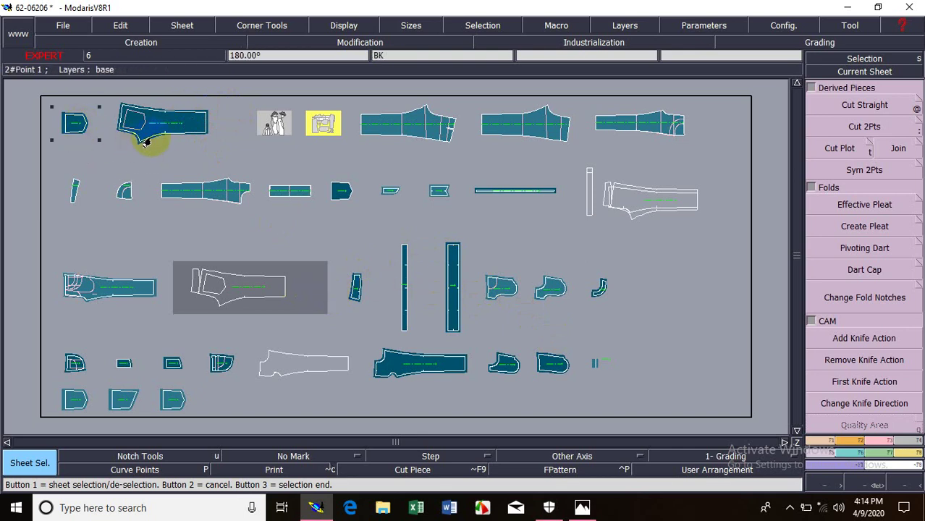
left_click(165, 129)
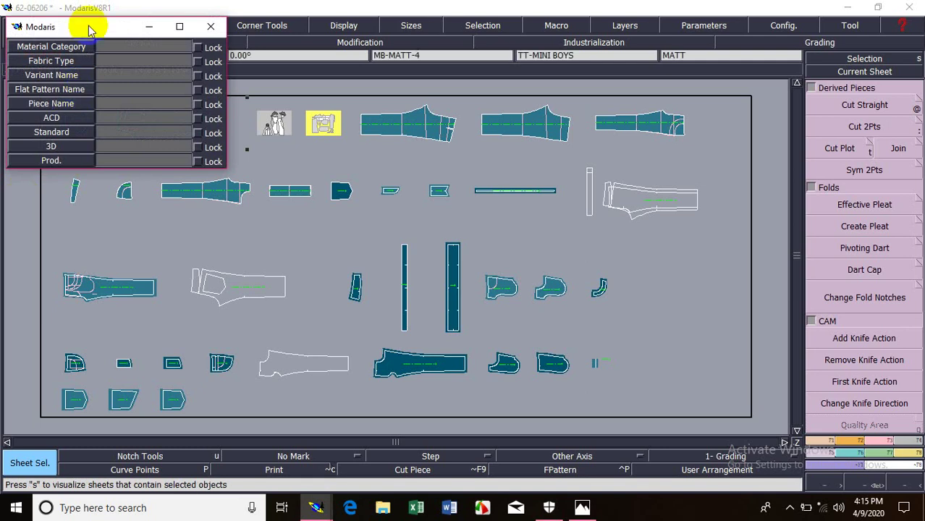
mouse_move(62, 25)
left_mouse_down()
mouse_move(466, 4)
mouse_move(479, 38)
left_mouse_up()
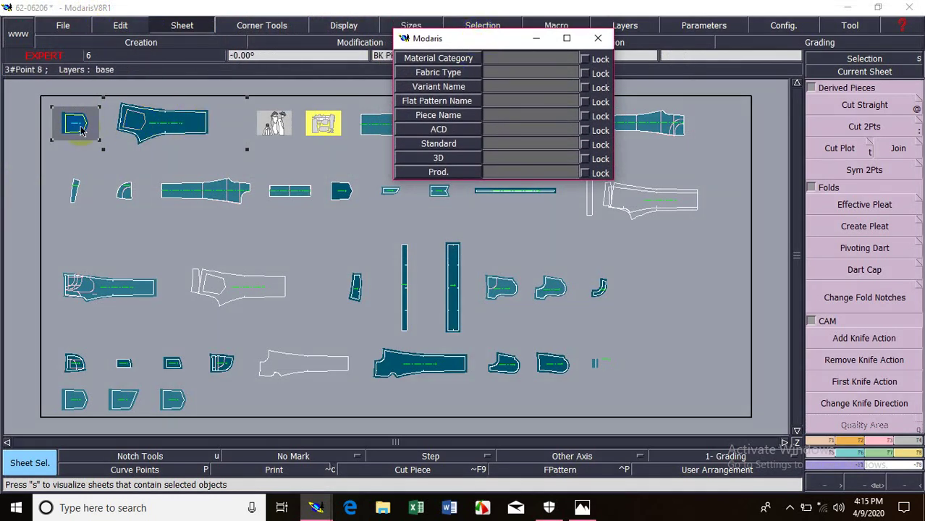
left_click(154, 123)
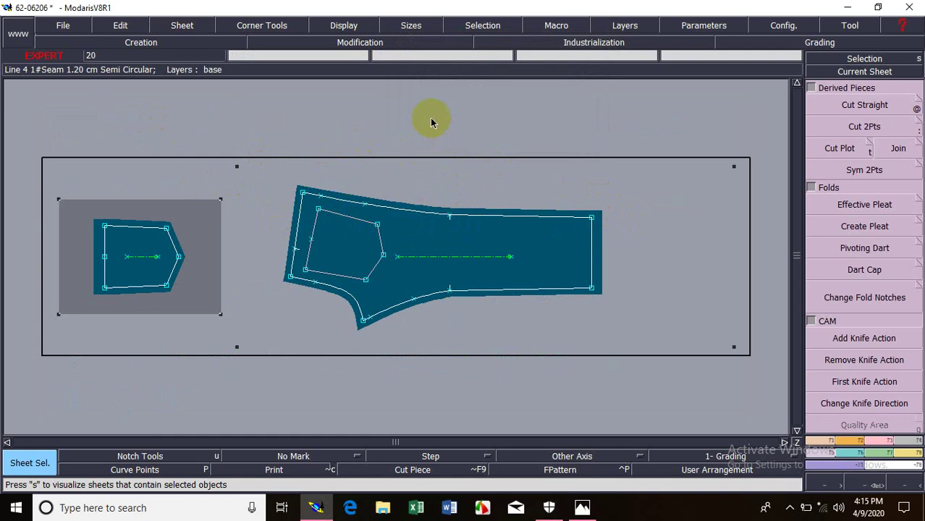
Step: Rearrange the sheets on the desk and zoom in on the back pocket sheet
key("a")
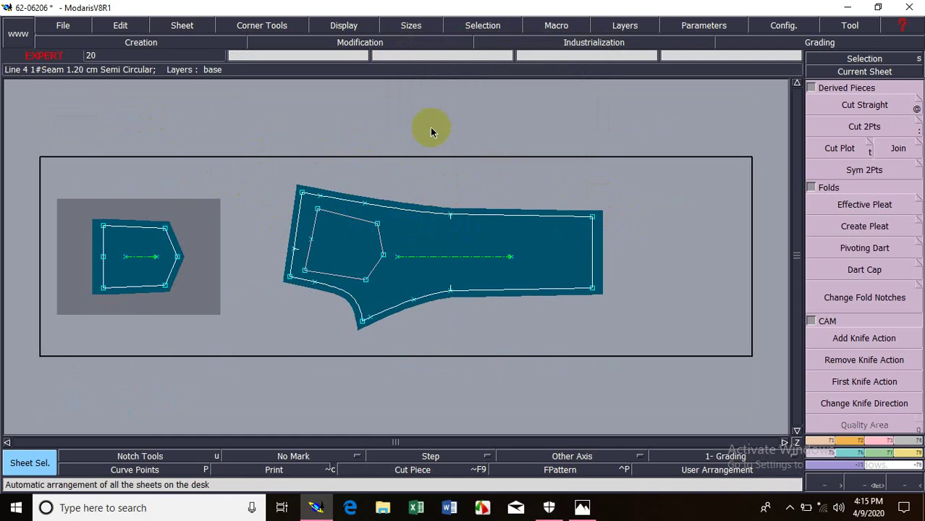
key("a")
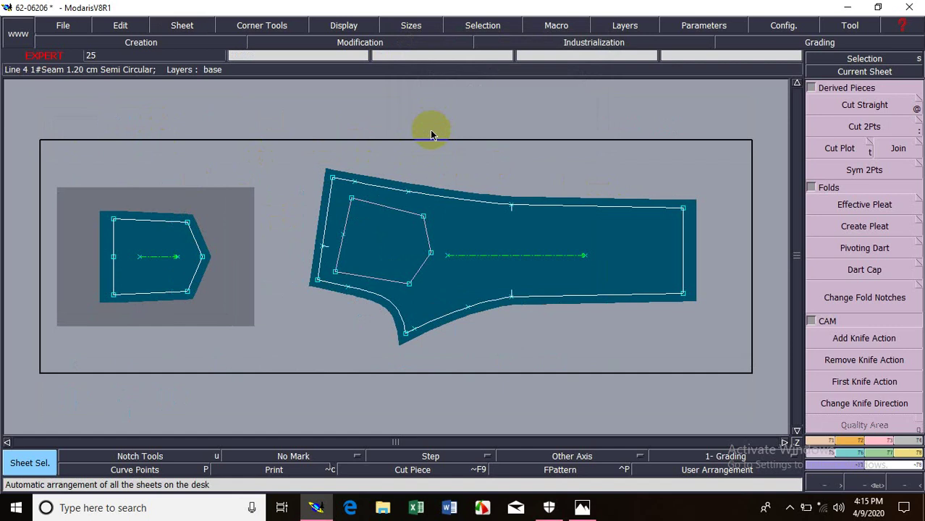
left_click(900, 130)
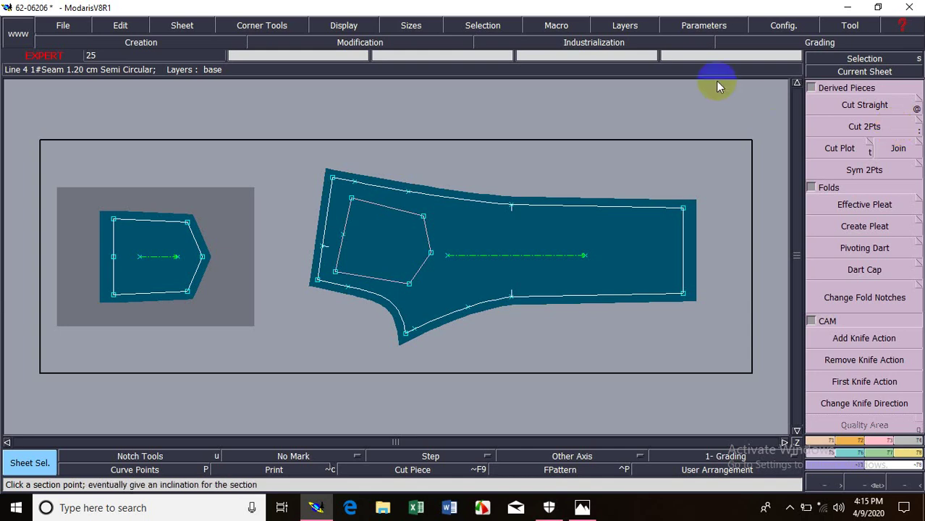
left_click(848, 69)
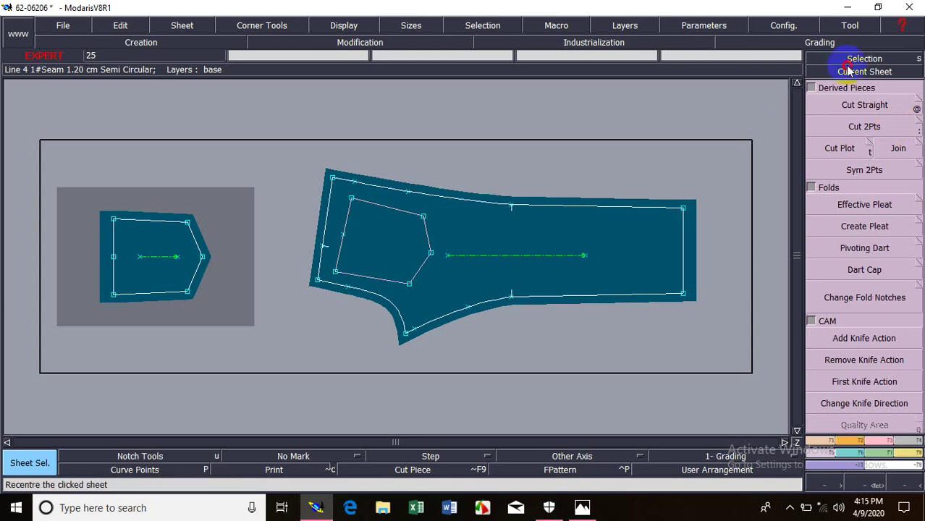
left_click(102, 267)
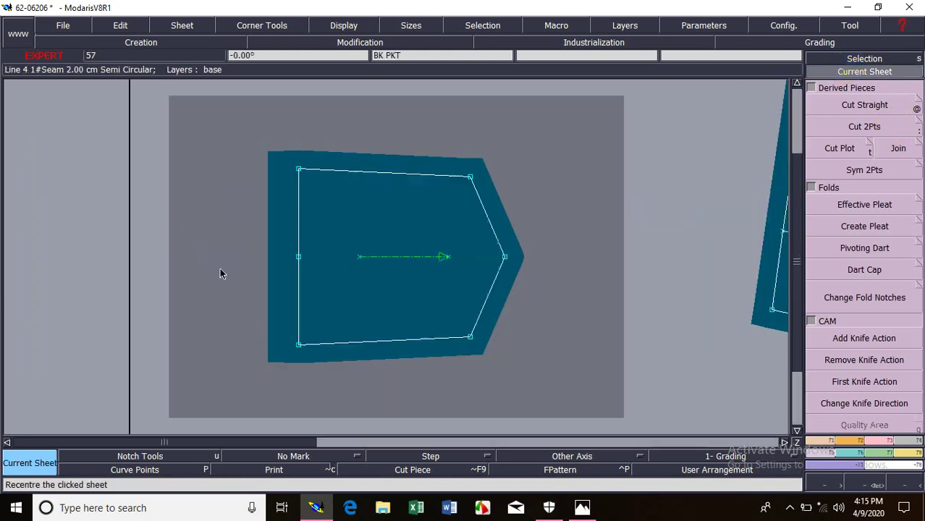
Step: Cut the back pocket with Cut 2Pts from its left-edge point to its right tip
left_click(862, 126)
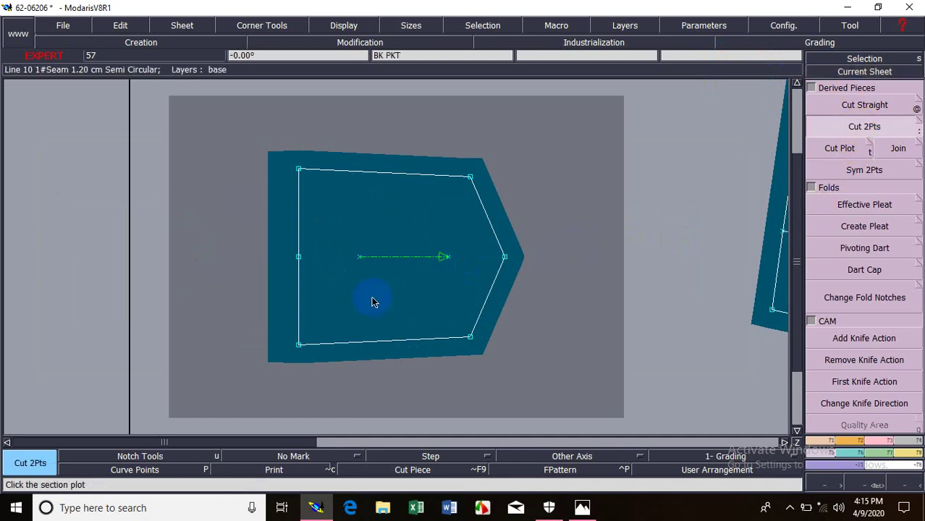
left_click(299, 258)
left_click(505, 257)
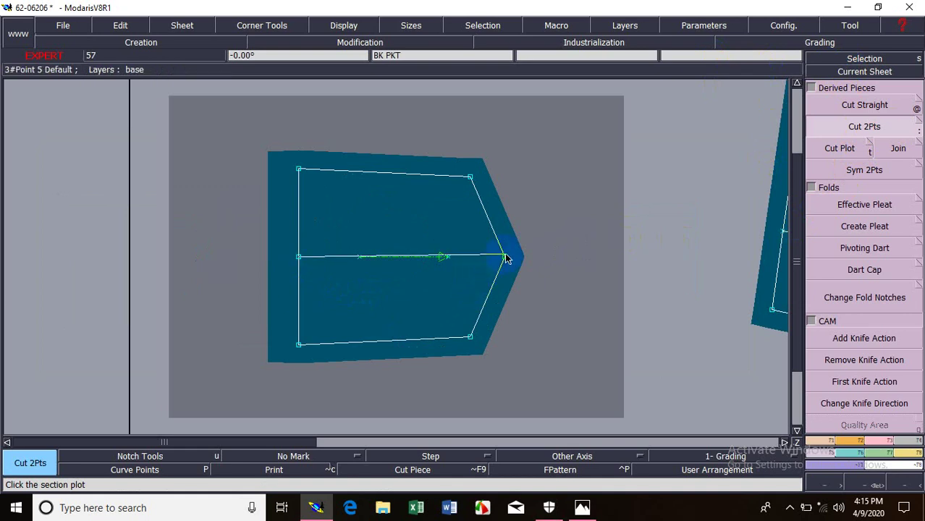
left_click(507, 289)
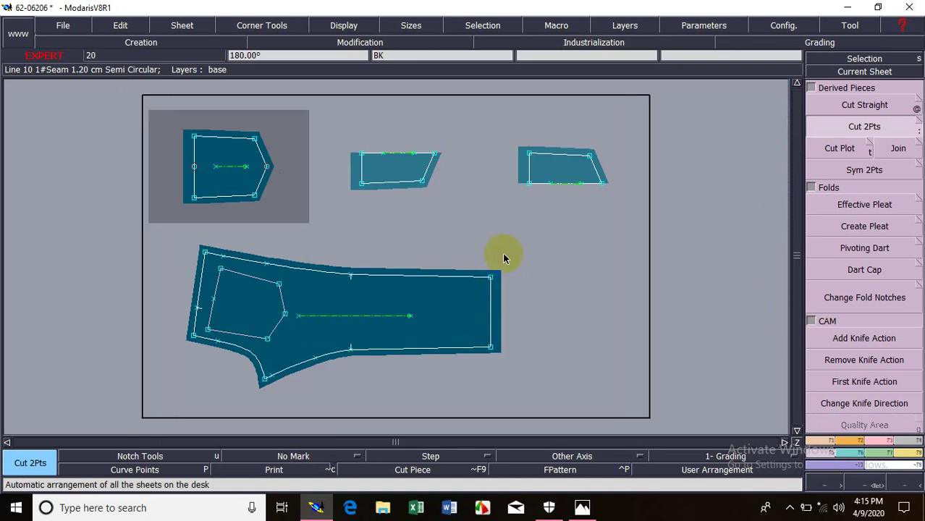
Step: Join the two cut pocket halves along the right piece's bottom edge and left piece's top edge
key("z")
left_click_drag(388, 150, 601, 194)
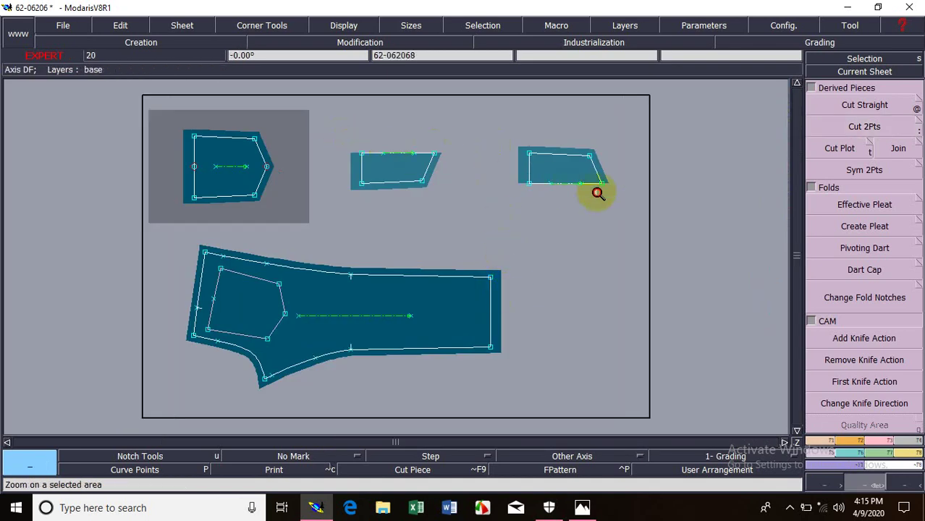
key("ctrl+a")
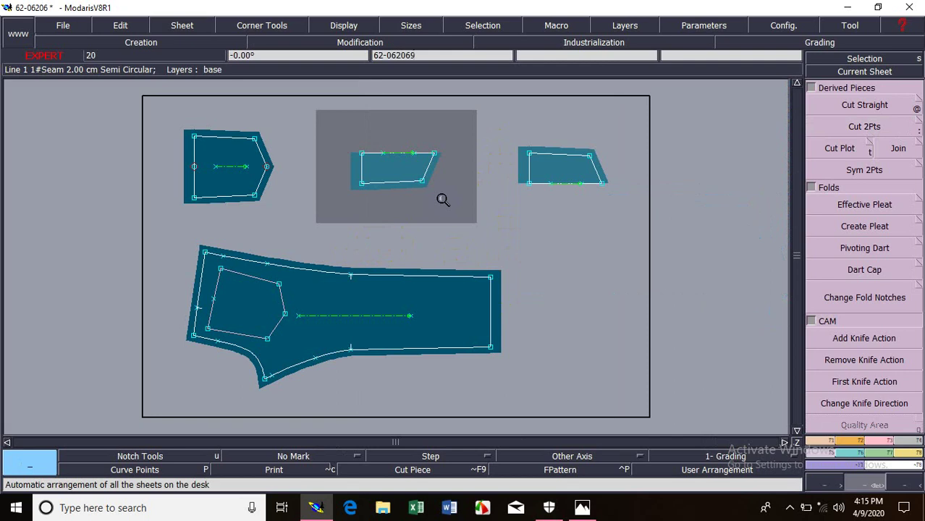
left_click_drag(312, 95, 617, 239)
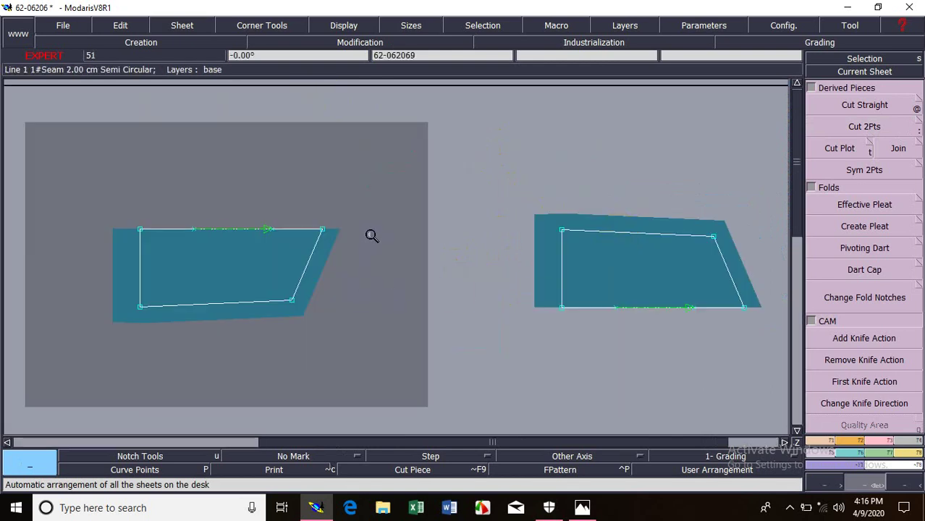
left_click(900, 163)
left_click(898, 151)
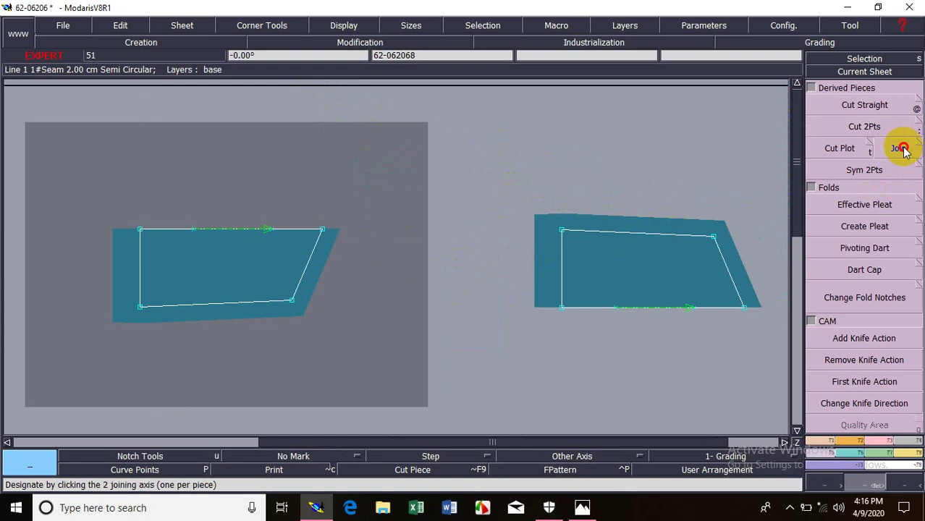
left_click(612, 299)
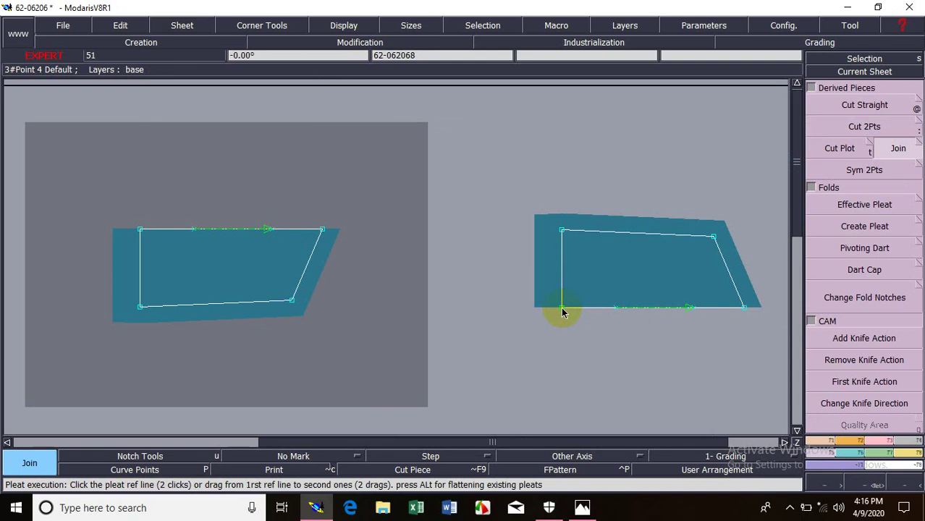
left_click_drag(564, 312, 745, 313)
mouse_move(539, 311)
left_mouse_down()
mouse_move(526, 297)
mouse_move(564, 312)
left_mouse_up()
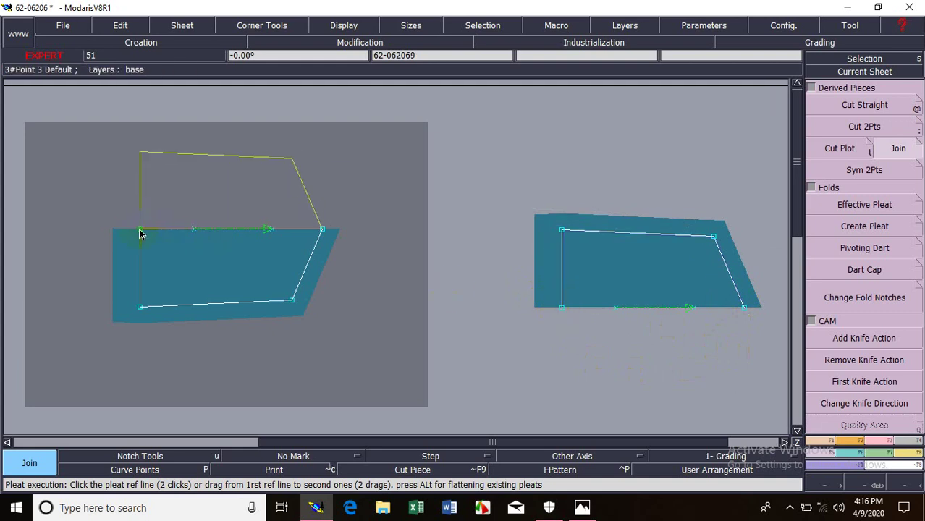
left_click(325, 234)
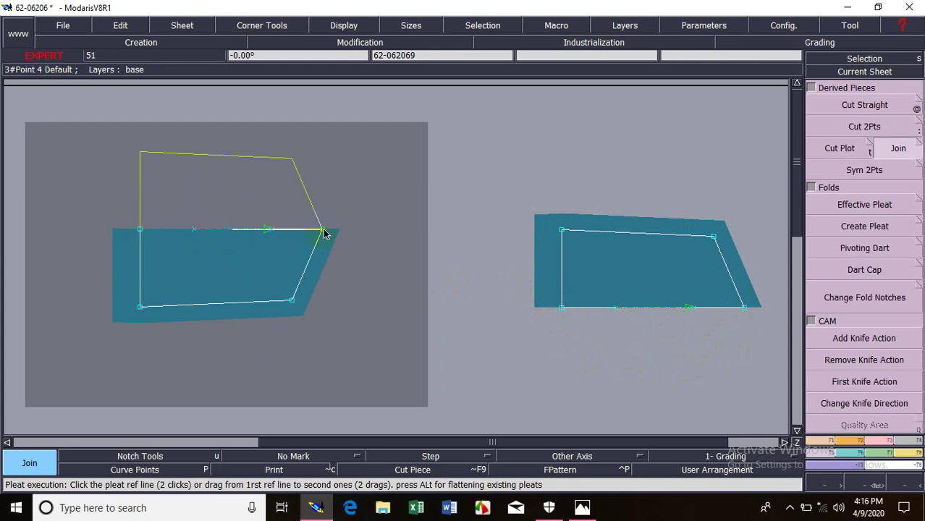
left_click(323, 230)
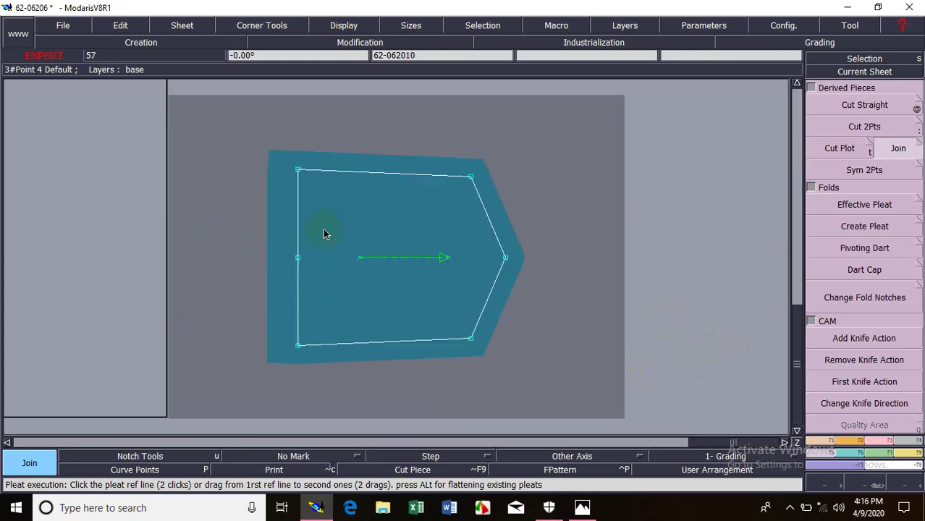
key("a")
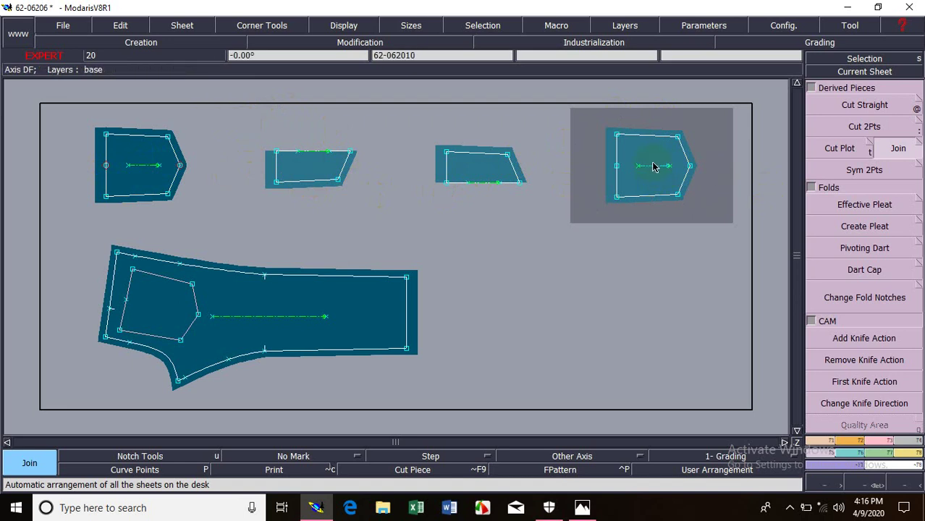
Step: Delete the three extra small pieces and rearrange the remaining sheets
key("Delete")
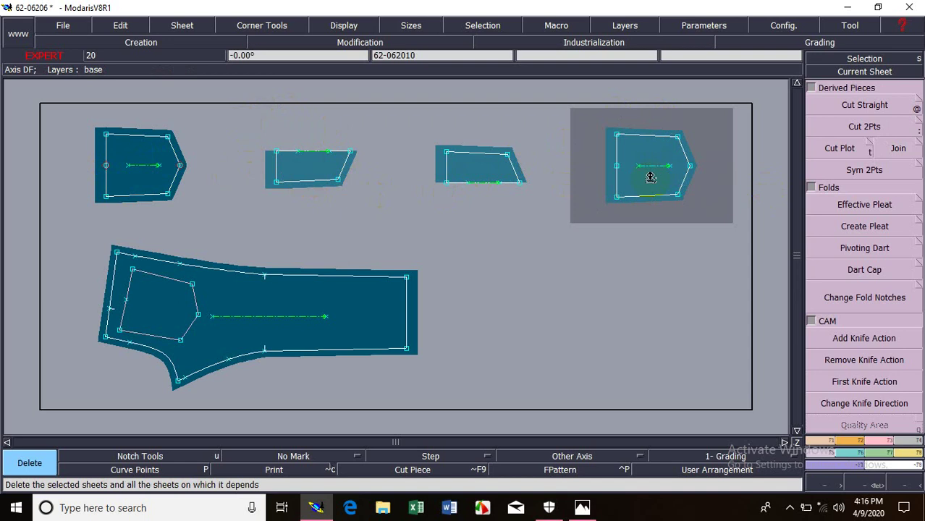
left_click(651, 179)
left_click(492, 170)
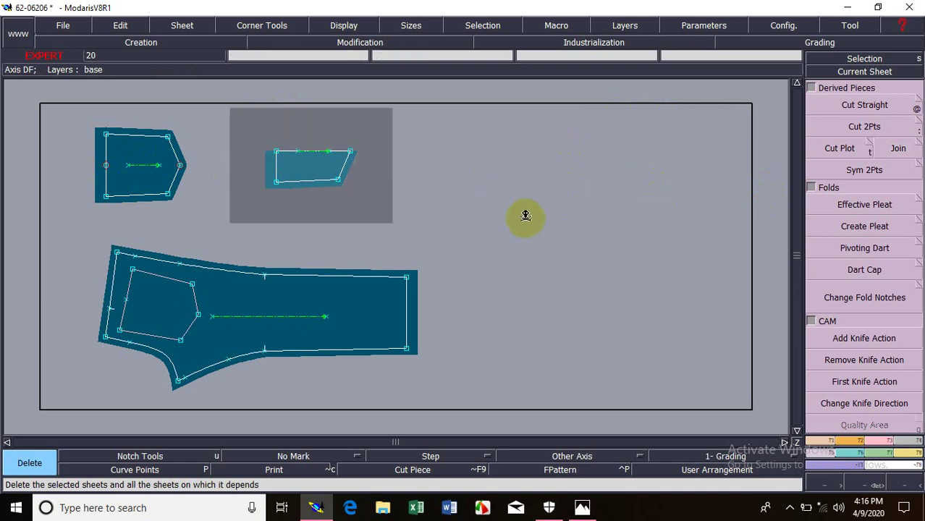
left_click(320, 187)
key("s")
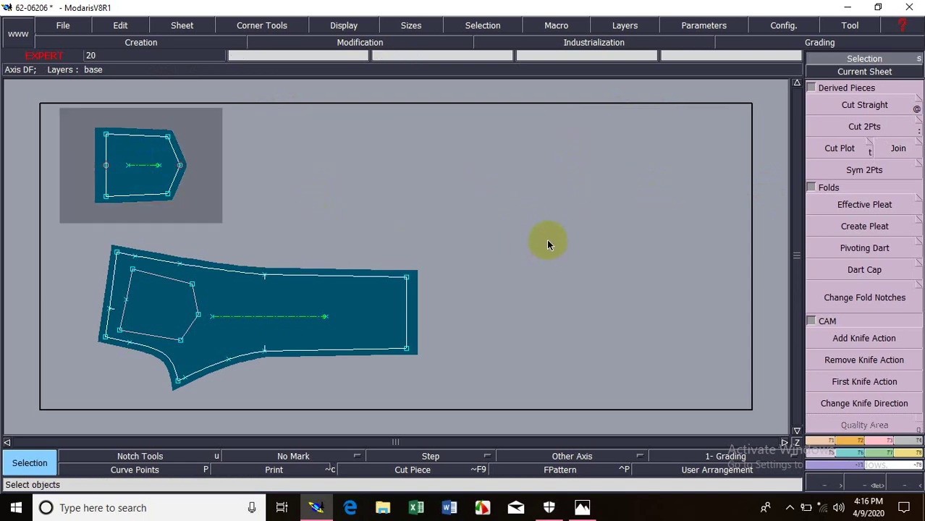
left_click(861, 169)
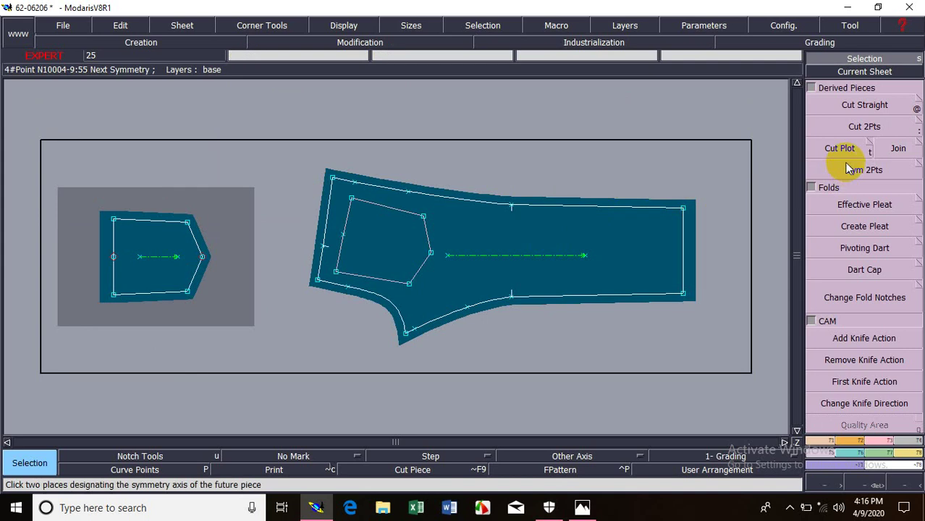
Step: Draw a line along the pocket's centre to its tip and generate a new small piece with seam
left_click(847, 173)
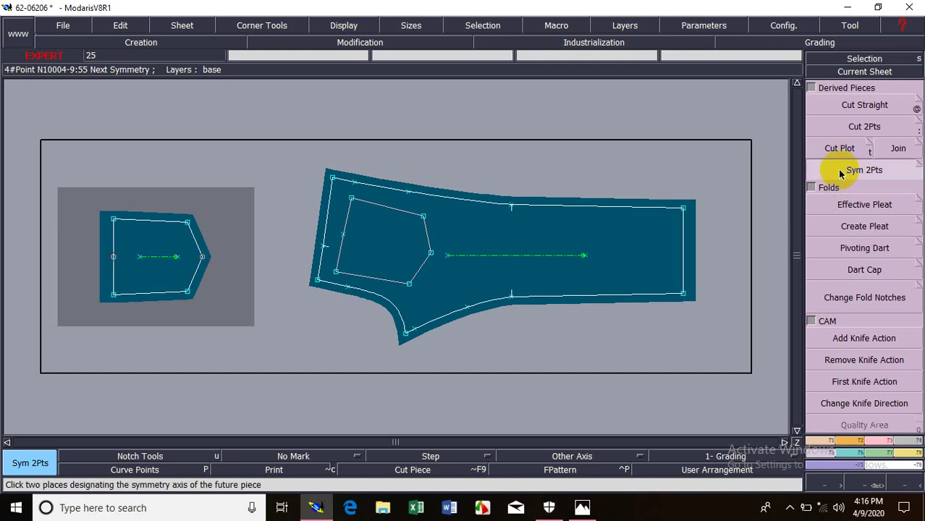
left_click(202, 257)
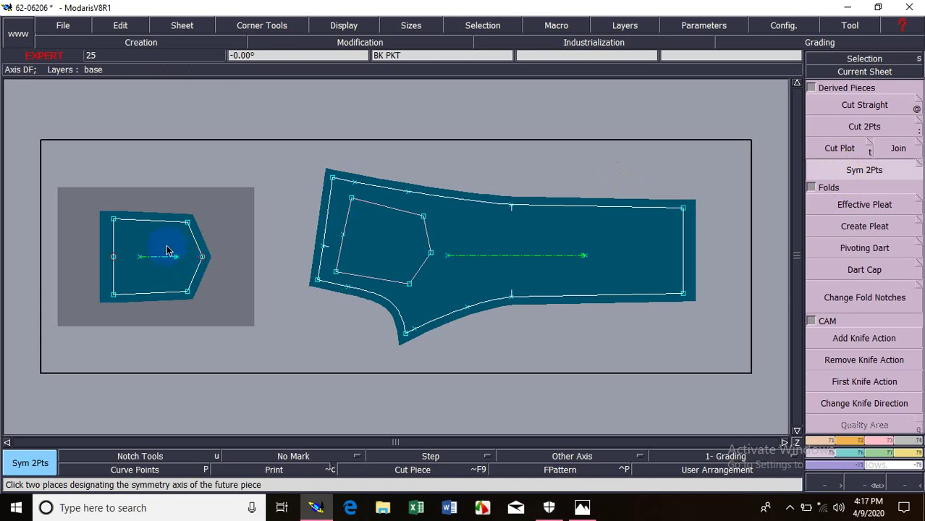
left_click(113, 257)
left_click(113, 258)
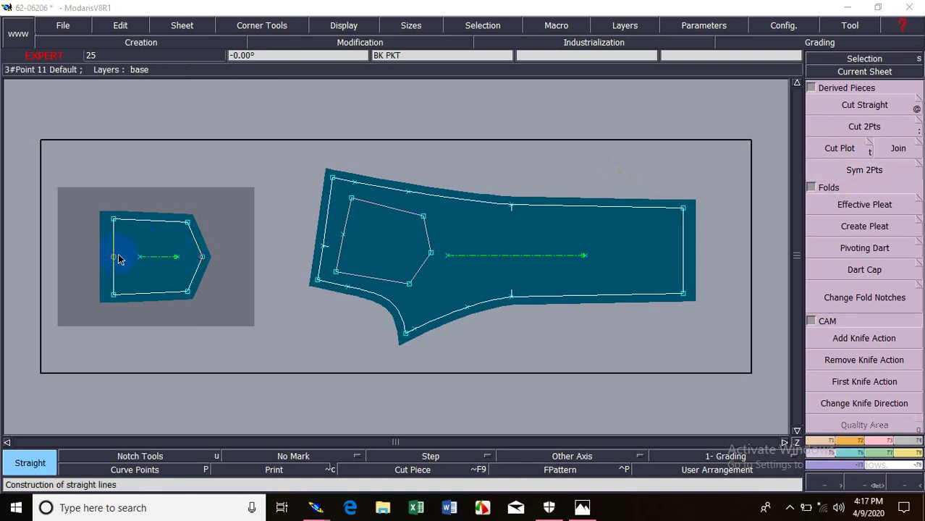
left_click(201, 257)
key("F7")
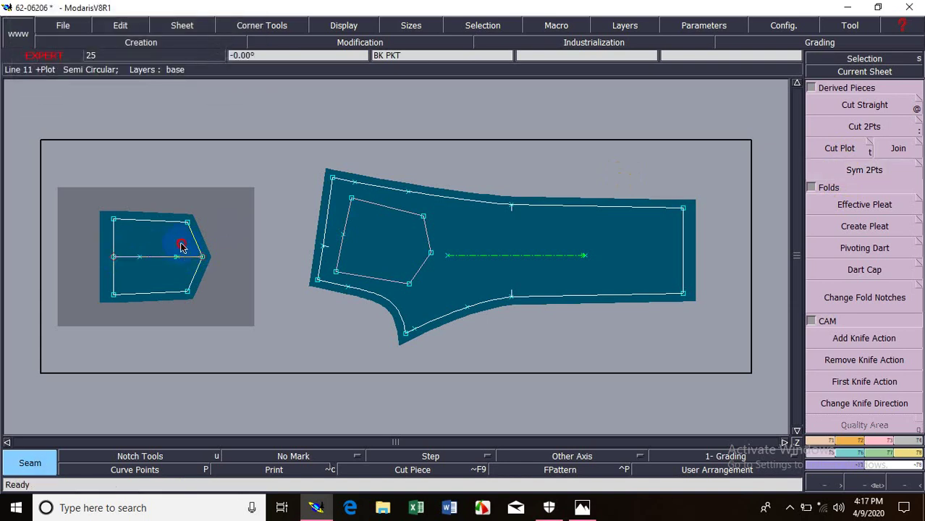
left_click(154, 243)
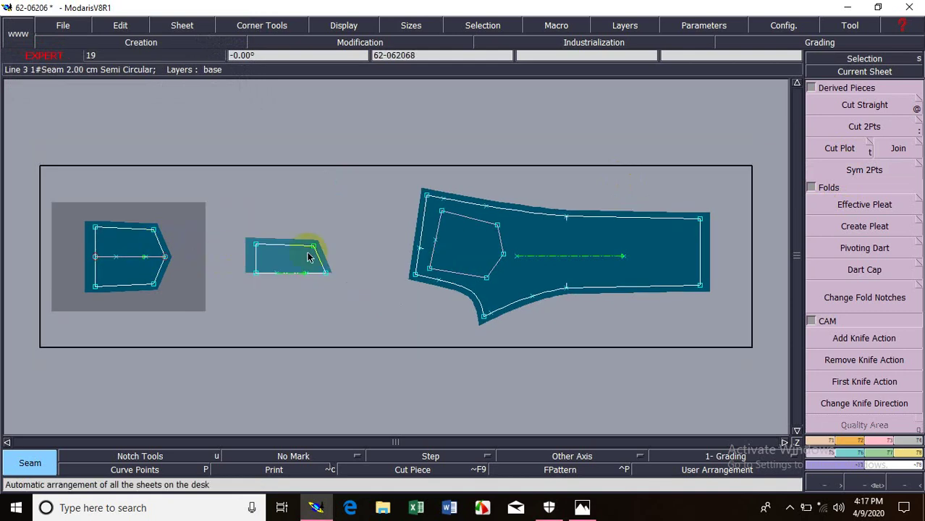
Step: Zoom onto the new small piece and mirror it with Sym 2Pts along its bottom edge
left_click(805, 72)
left_click(256, 262)
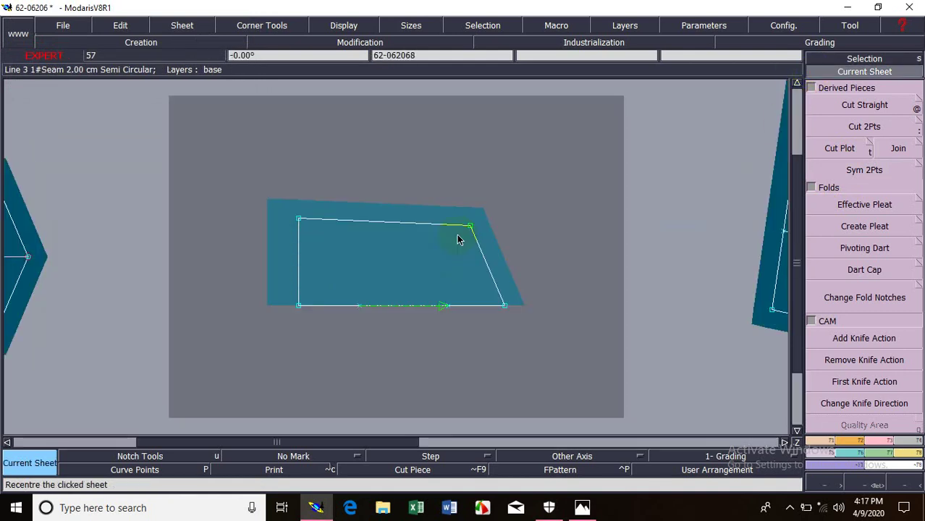
key("z")
left_click_drag(250, 178, 520, 326)
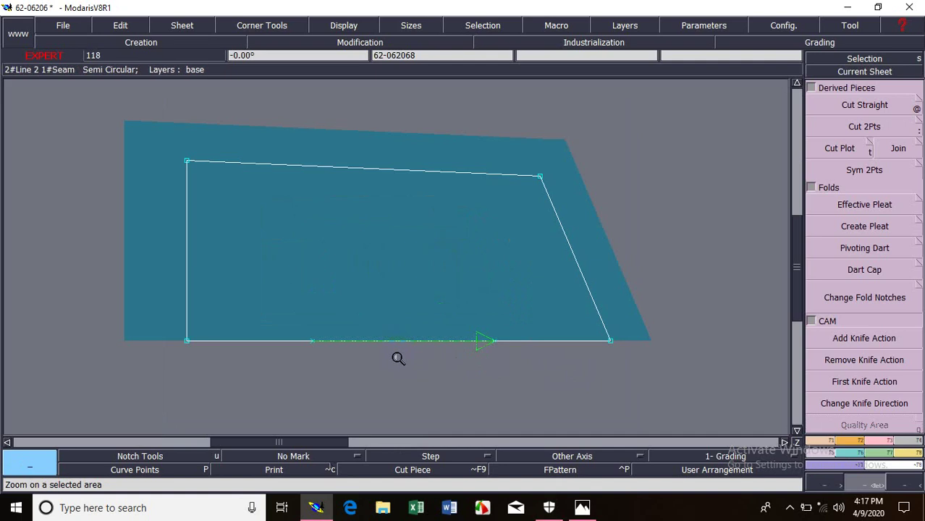
left_click(833, 171)
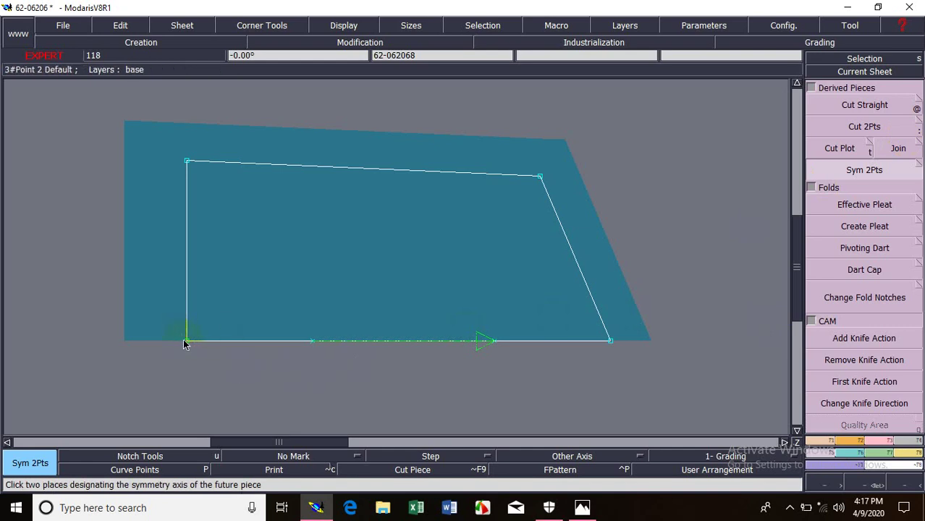
left_click(610, 344)
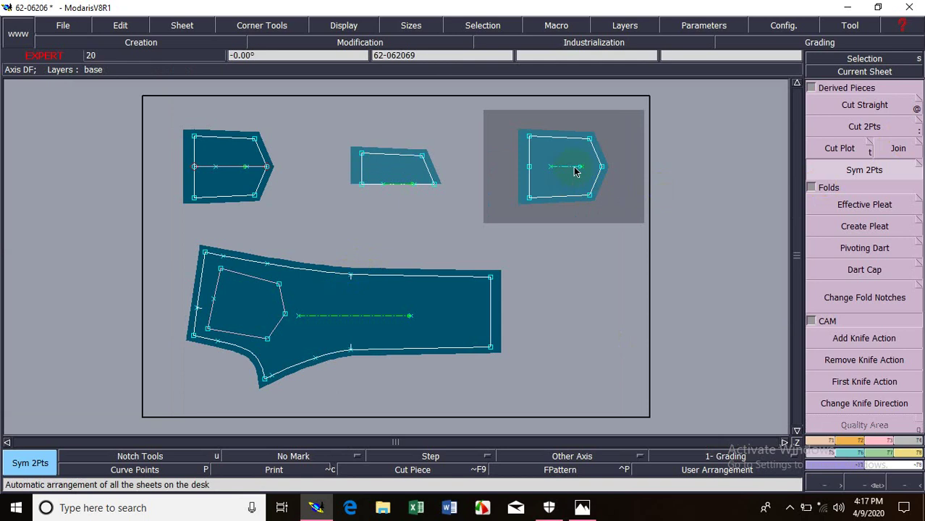
Step: Delete the mirrored pentagon, small trapezoid and leftover piece, rearranging sheets with F5
key("Delete")
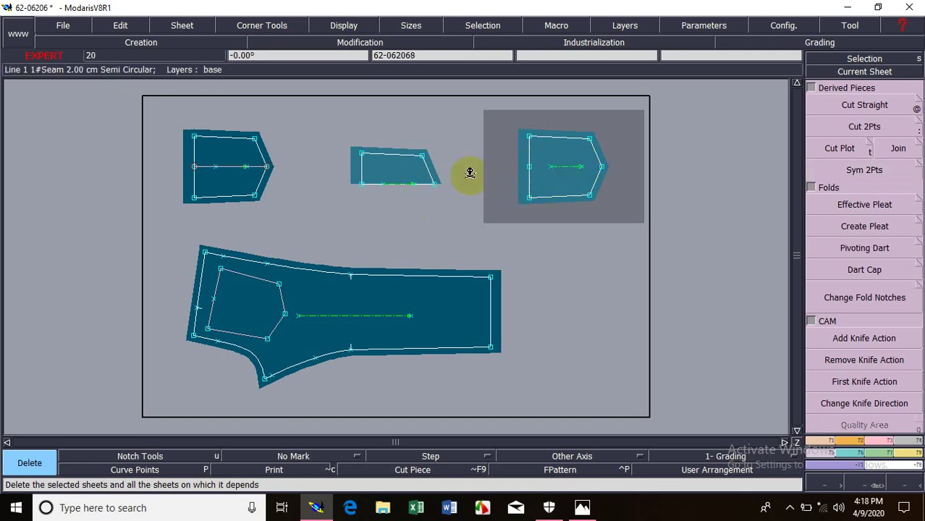
left_click(552, 166)
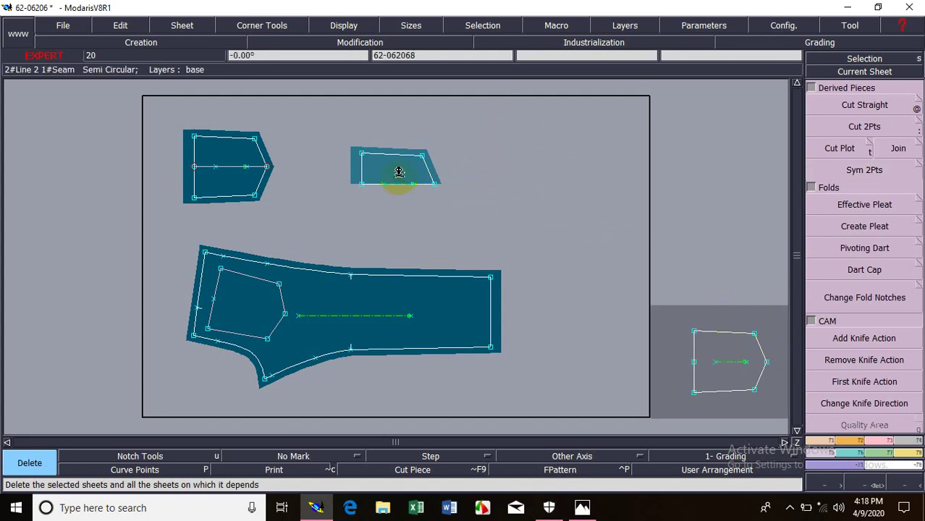
left_click(398, 172)
key("F5")
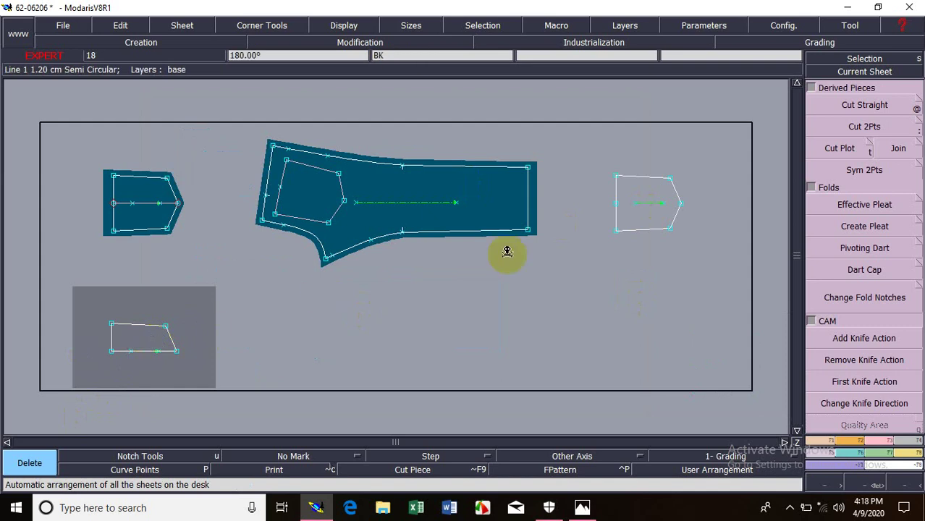
left_click(637, 213)
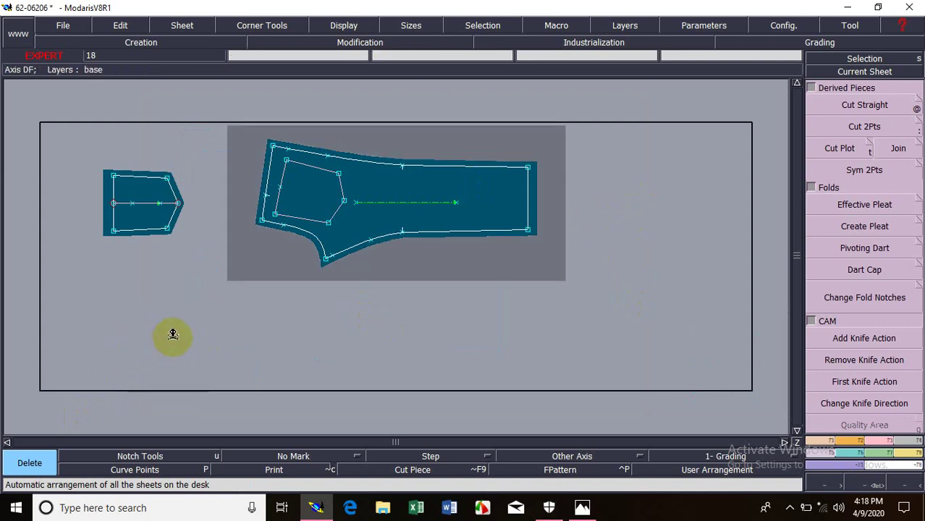
left_click(167, 337)
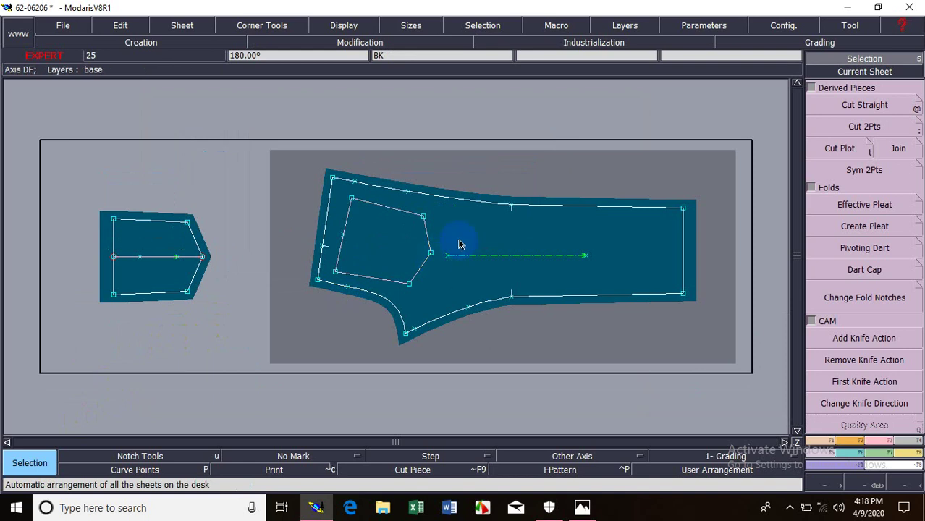
Step: Try Effective Pleat, Create Pleat, Pivoting Dart and Change Knife Direction, then restore the full desk
left_click(832, 171)
left_click(874, 204)
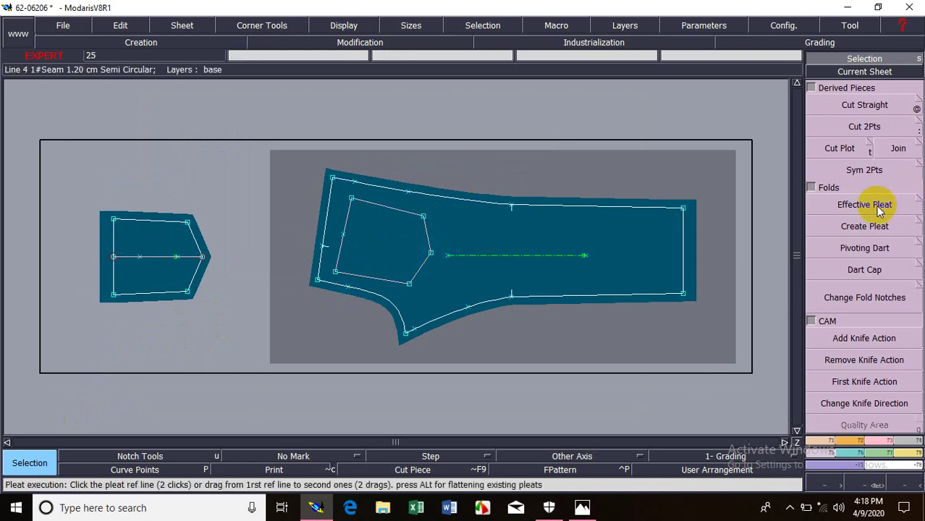
left_click(868, 235)
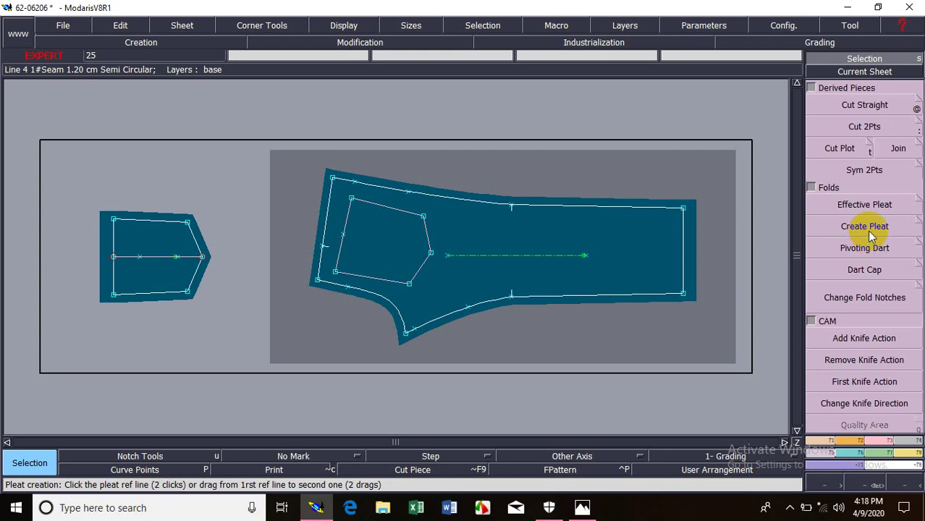
left_click(865, 250)
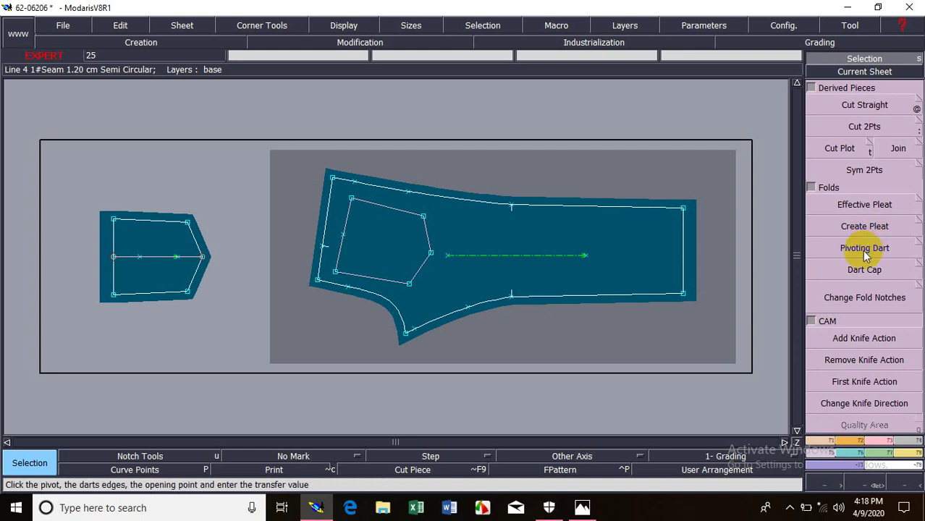
left_click(869, 205)
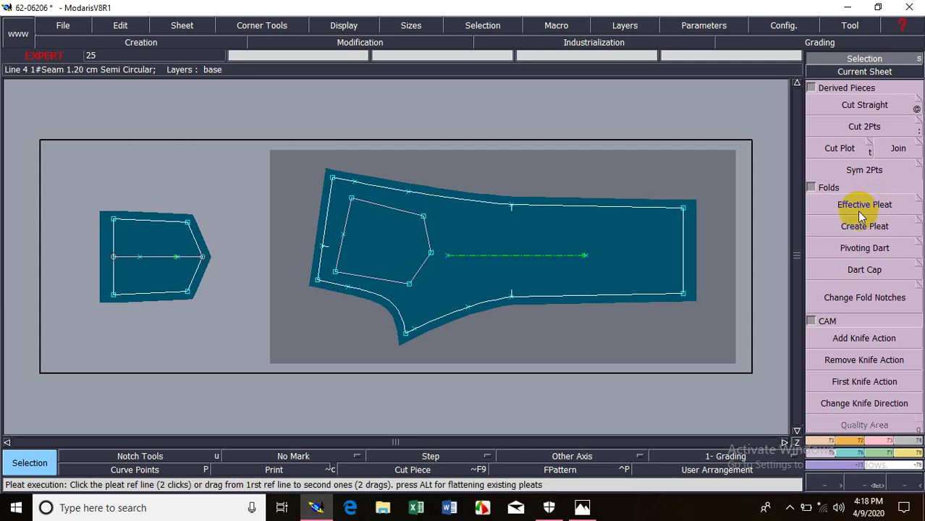
left_click(862, 250)
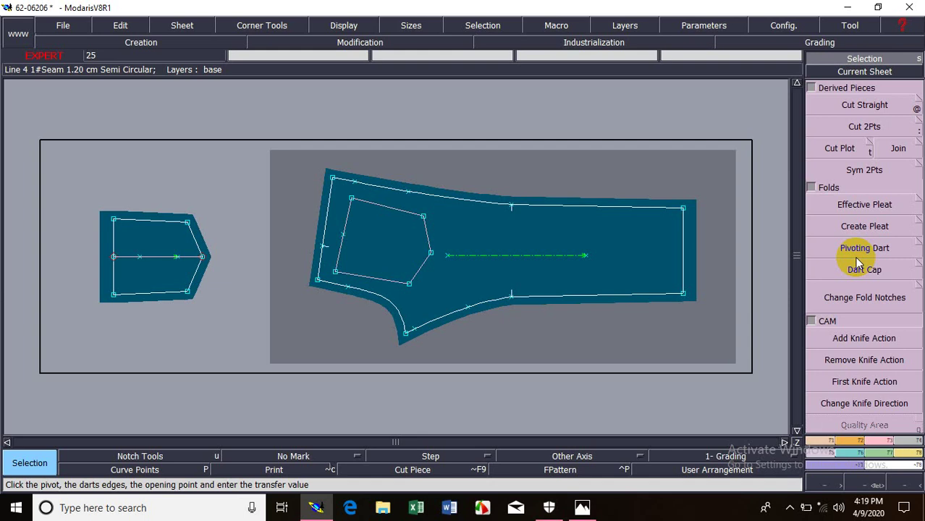
left_click(850, 225)
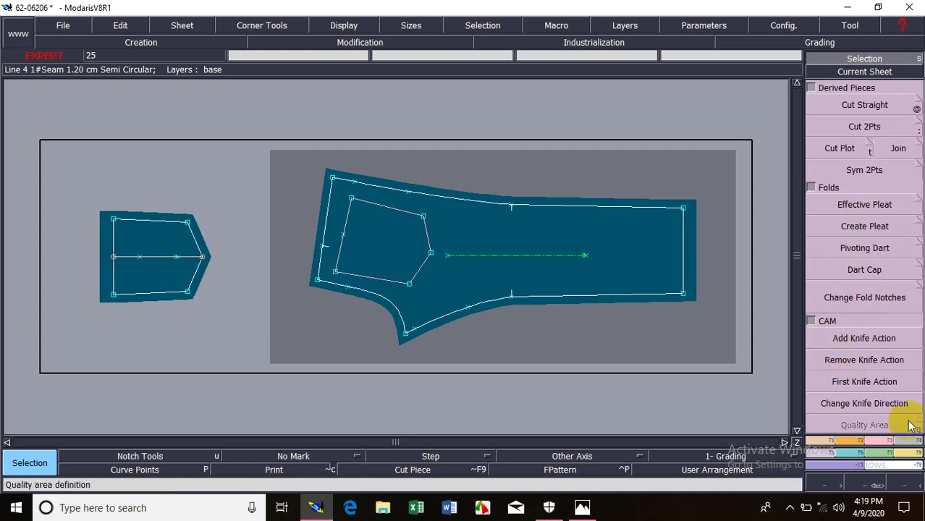
left_click(843, 402)
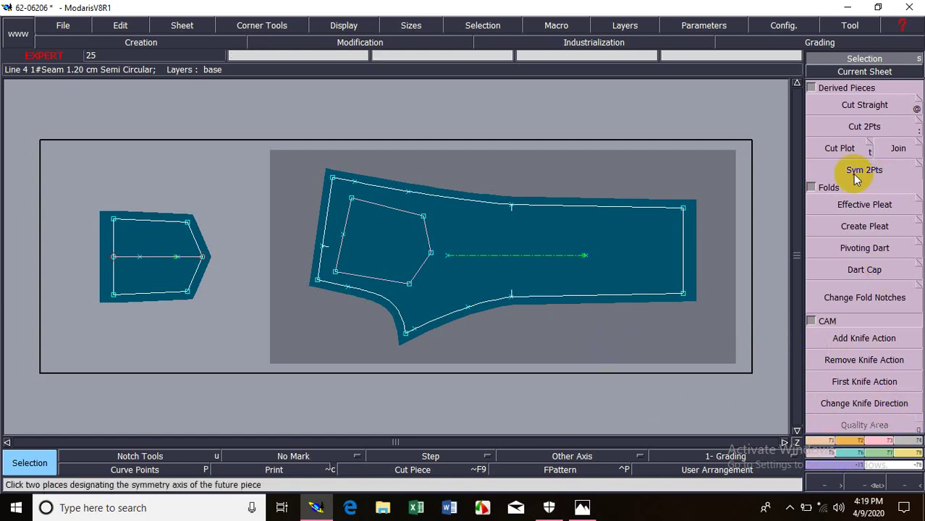
left_click(851, 210)
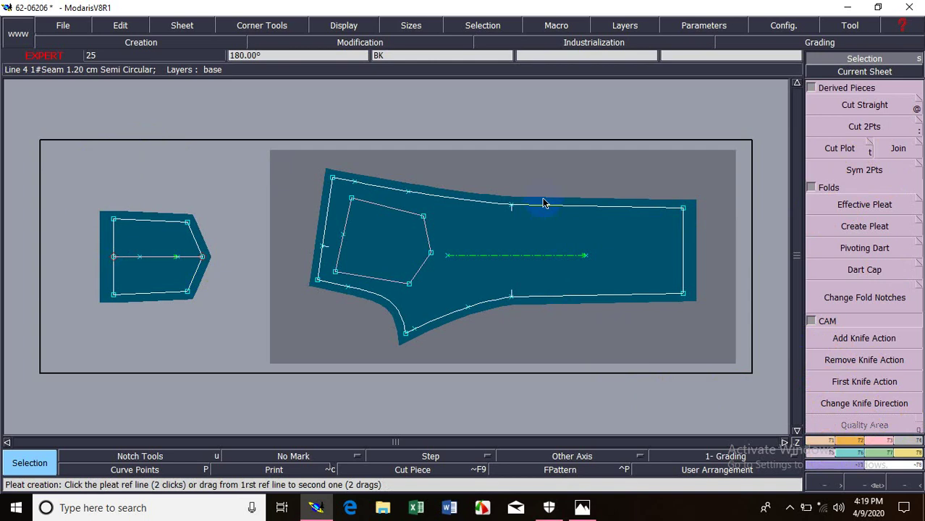
left_click(543, 203)
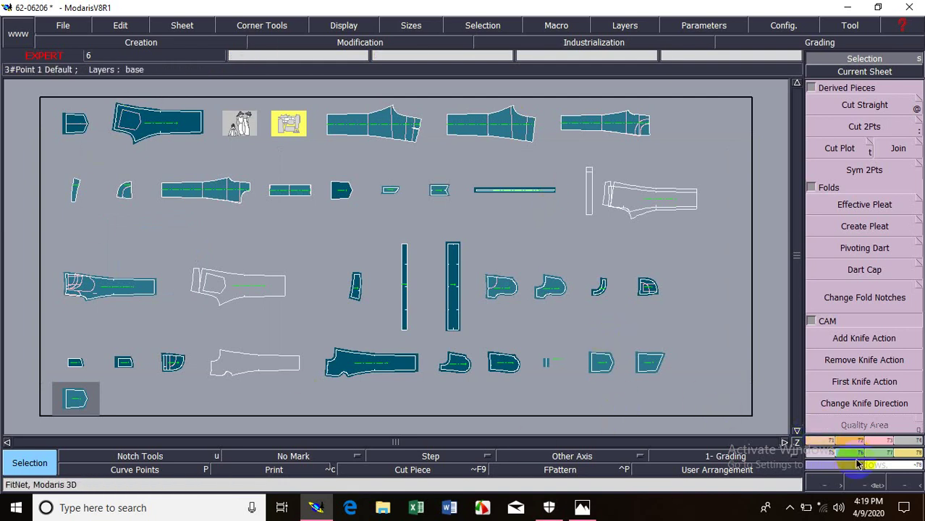
Step: Bring up the grading functions and zoom in on the back leg piece
left_click(892, 470)
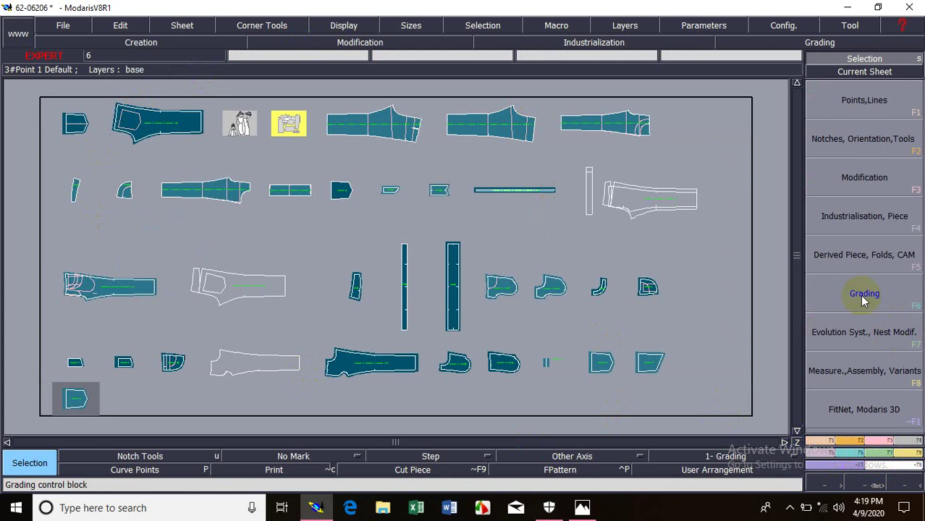
left_click(858, 454)
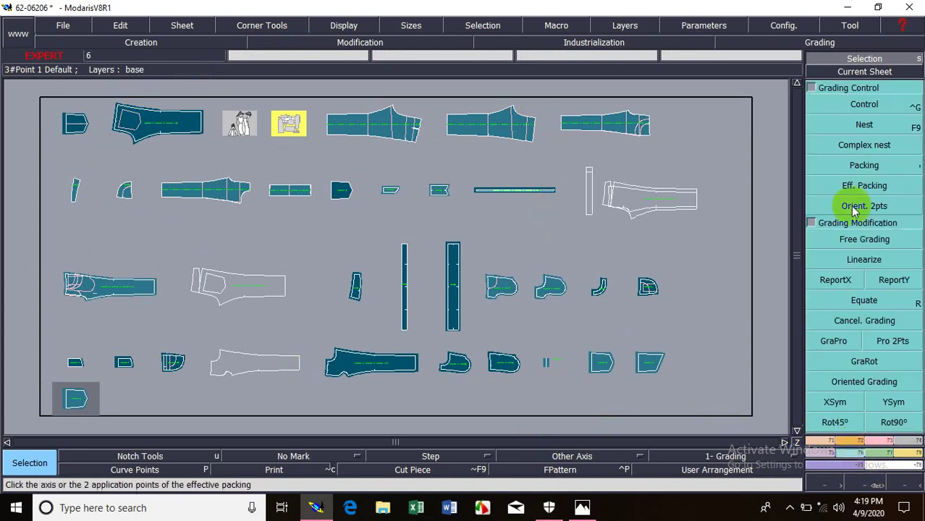
left_click(862, 72)
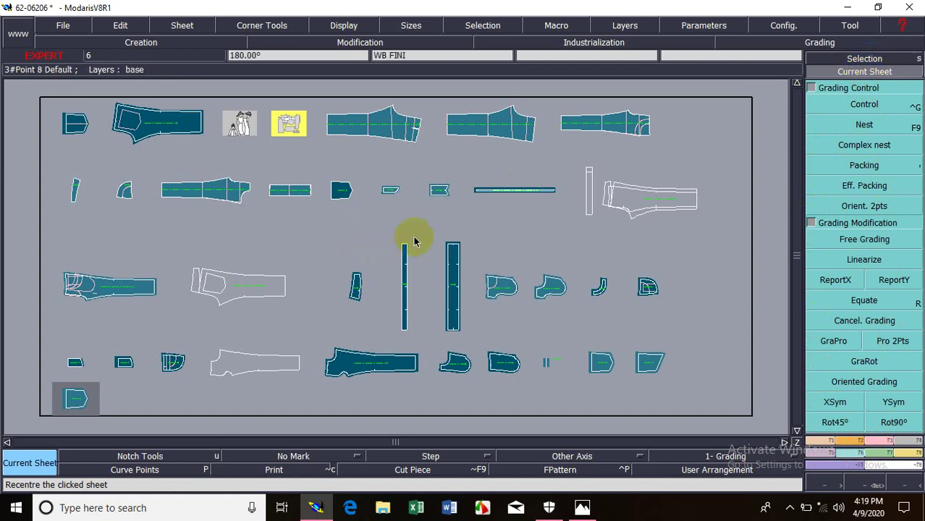
left_click(637, 194)
left_click(390, 157)
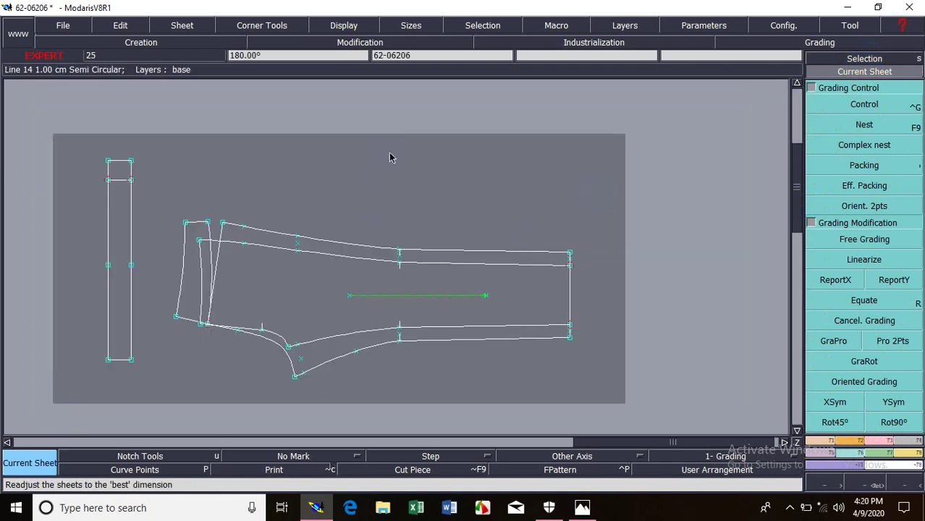
left_click(345, 223)
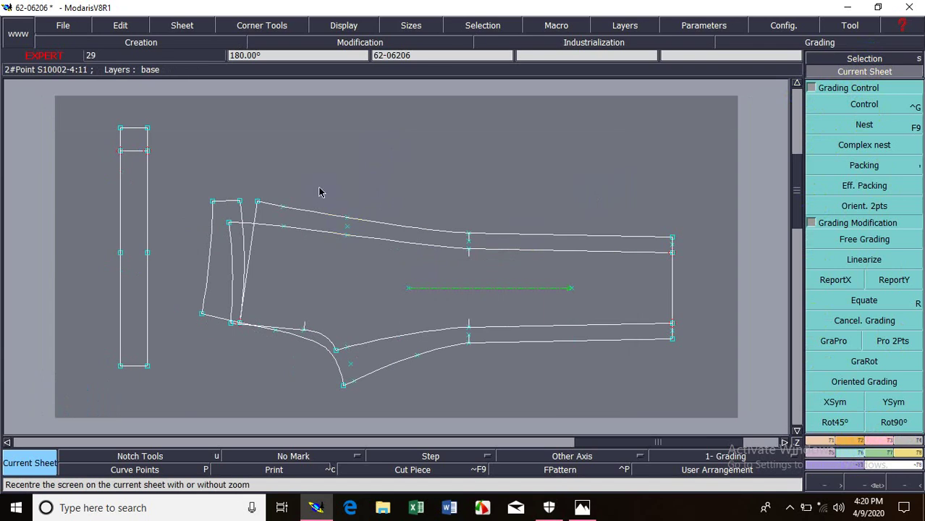
key("z")
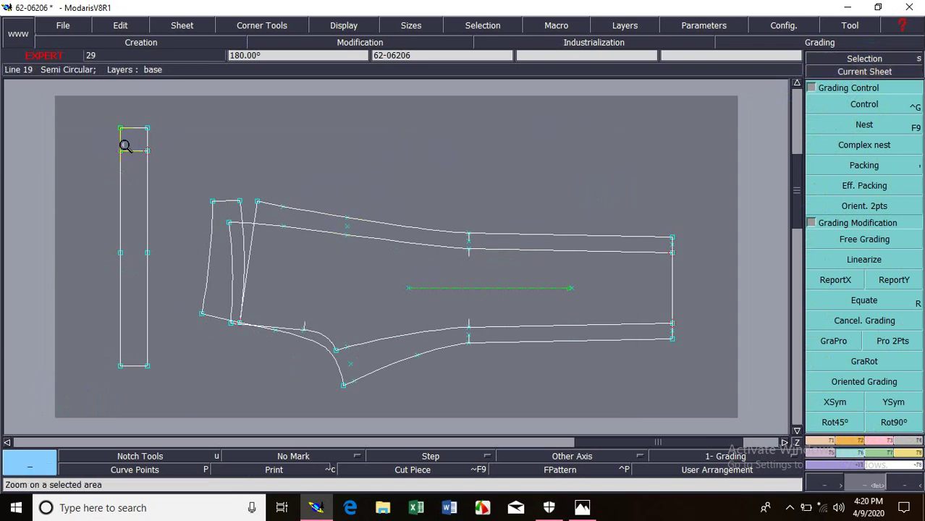
mouse_move(173, 181)
left_mouse_down()
mouse_move(653, 372)
mouse_move(698, 401)
left_mouse_up()
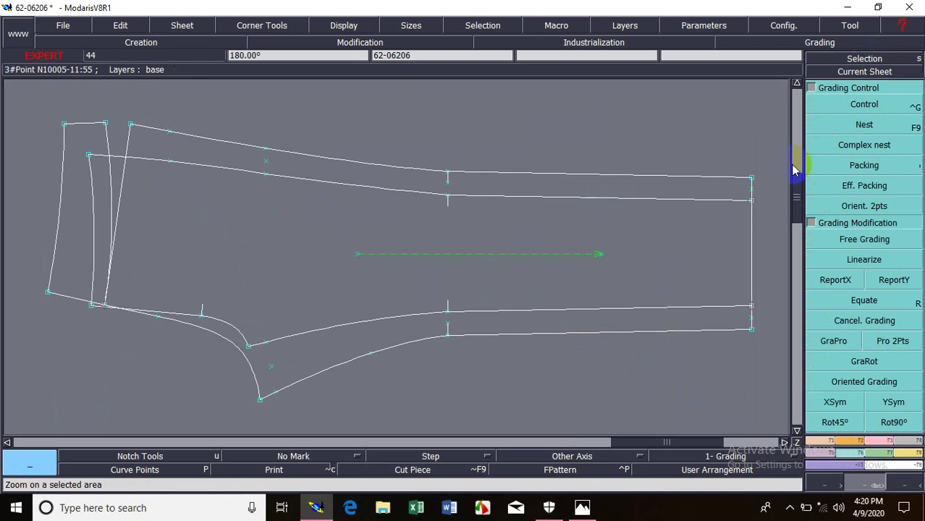
Step: Activate Grading Control and select leg notch, crotch curve and left-side points to inspect
left_click(879, 105)
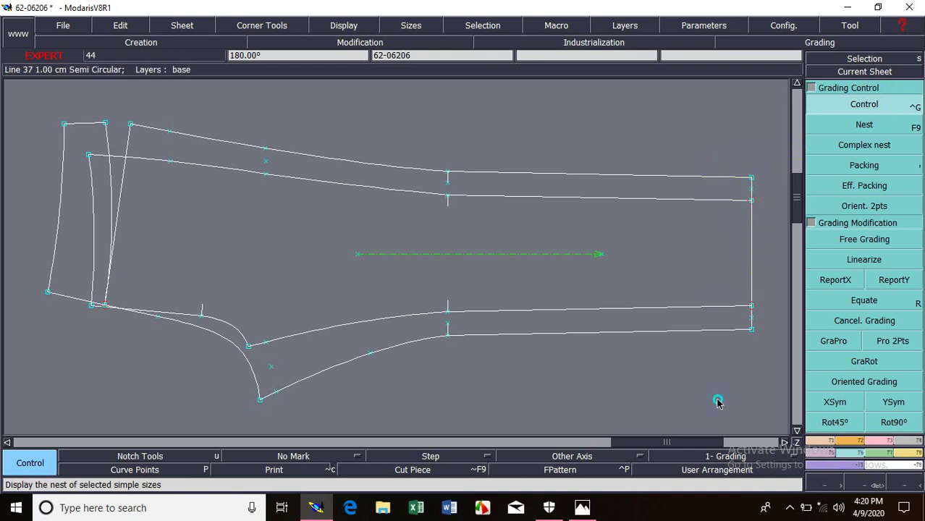
left_click(449, 333)
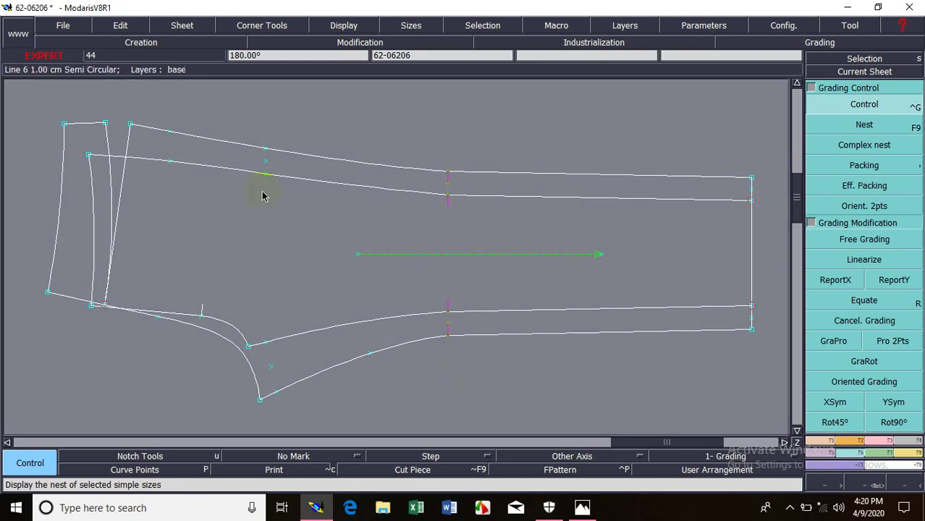
left_click_drag(228, 344, 262, 409)
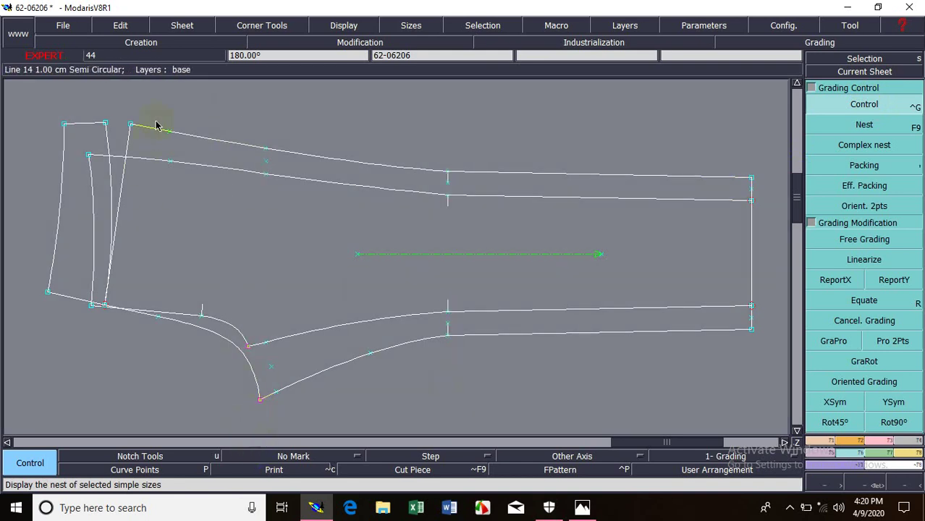
left_click_drag(45, 90, 157, 335)
left_click(186, 208)
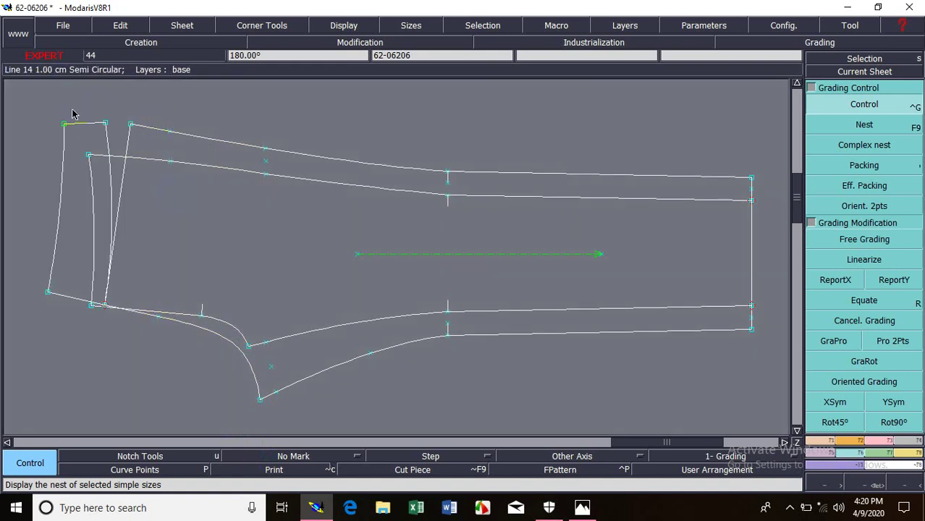
left_click(861, 98)
left_click(838, 105)
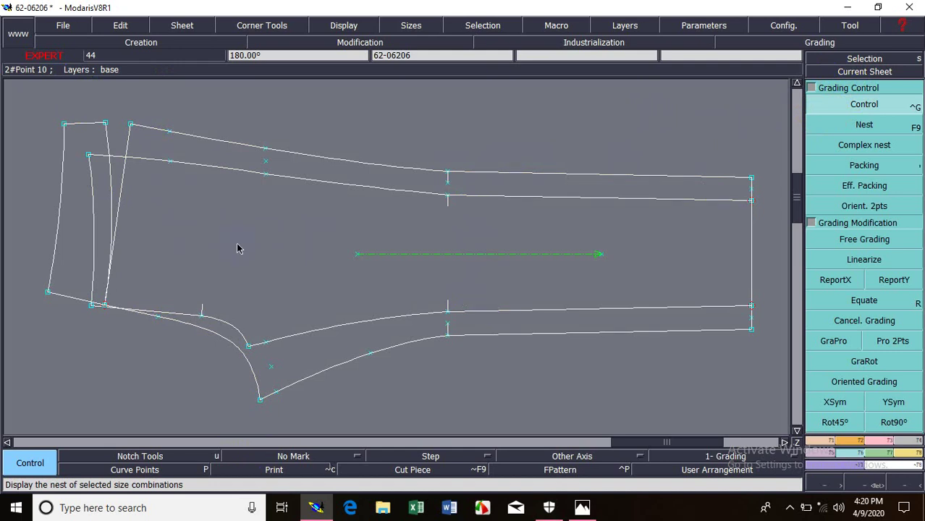
key("F9")
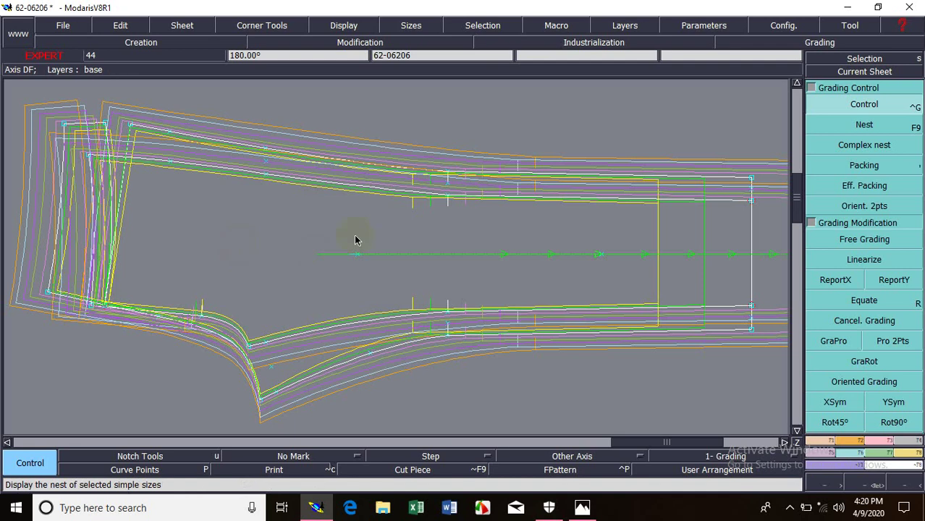
key("Home")
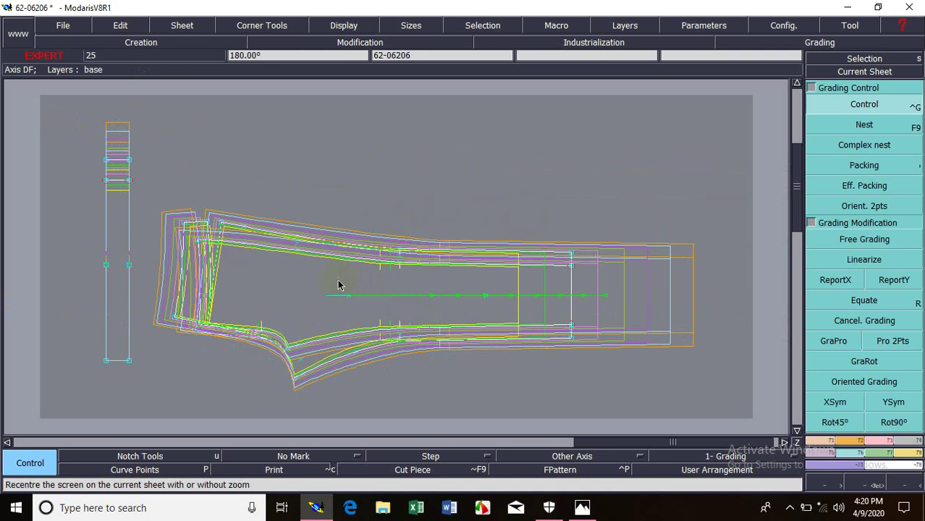
key("F9")
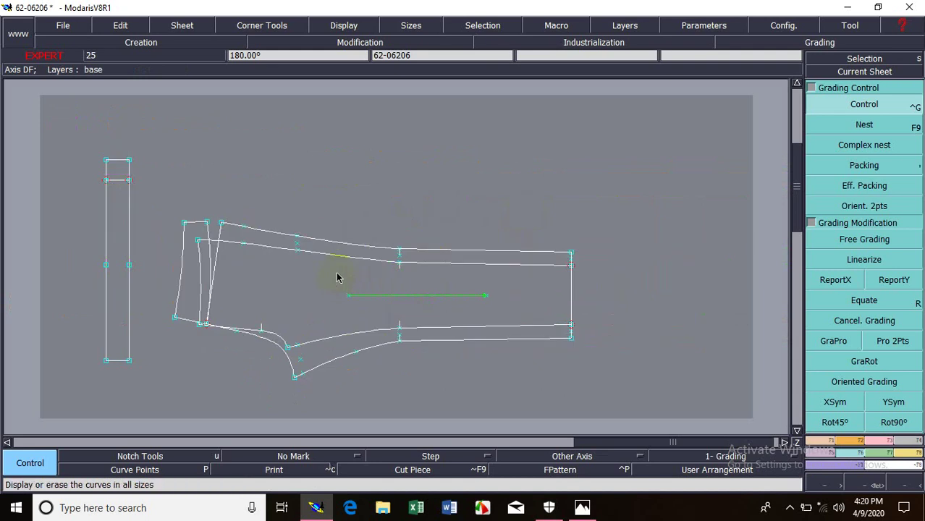
key("Home")
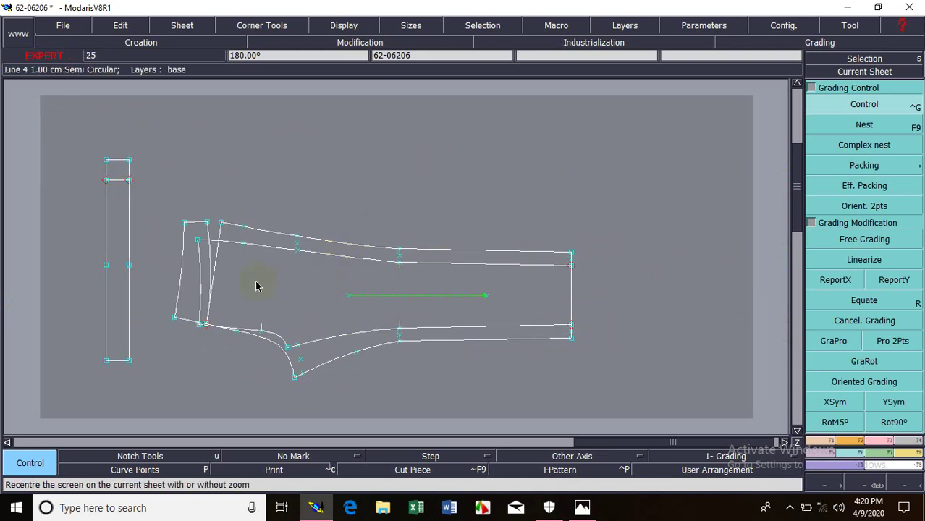
key("z")
left_click_drag(71, 208, 595, 386)
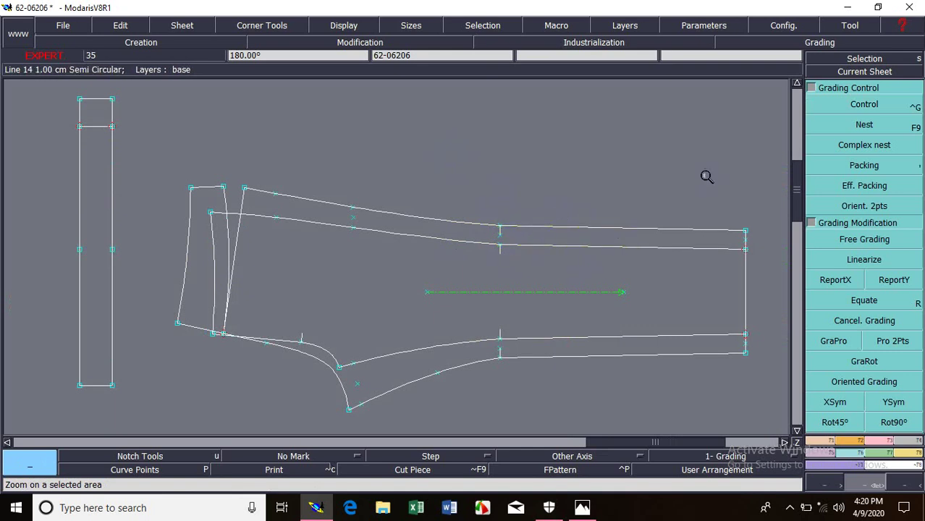
left_click(841, 105)
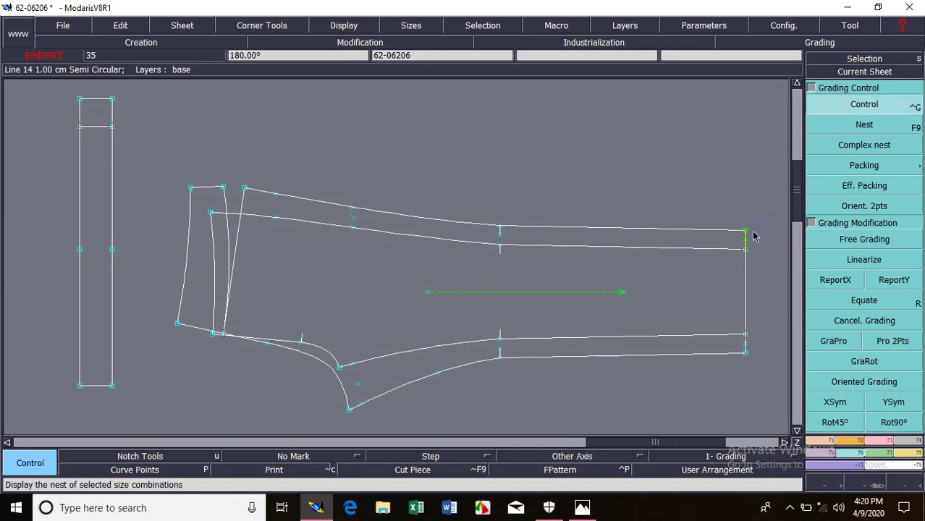
left_click(851, 106)
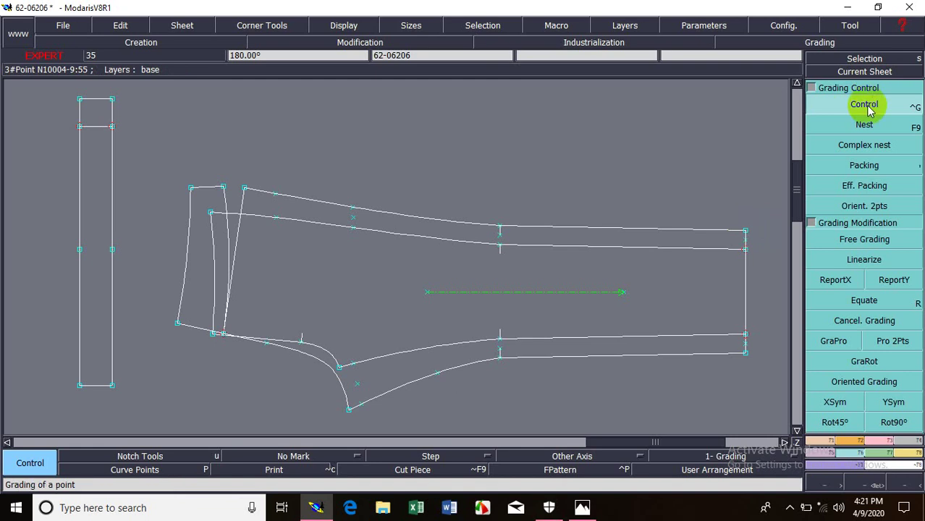
Step: Open the grading table for hem corner point N10004, move it aside and select ddy cells
left_click(746, 233)
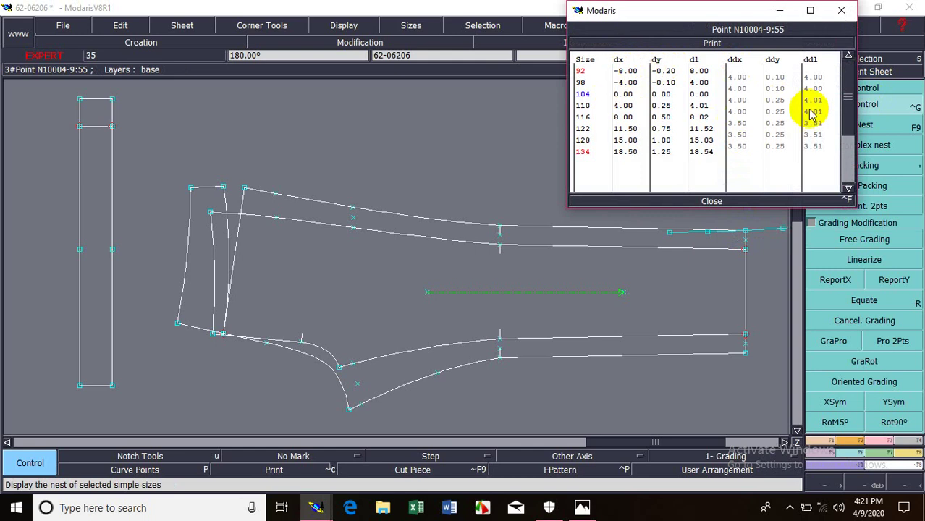
left_click_drag(748, 12, 671, 12)
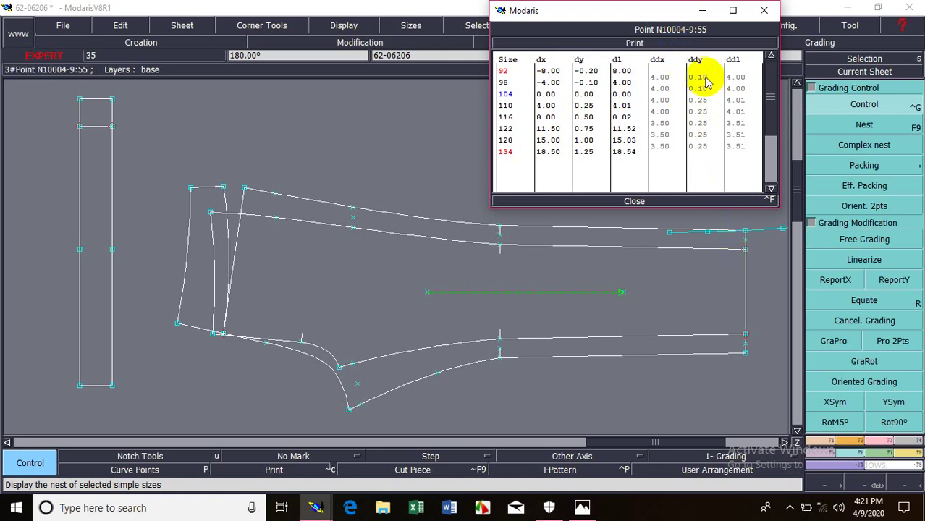
left_click_drag(706, 80, 707, 149)
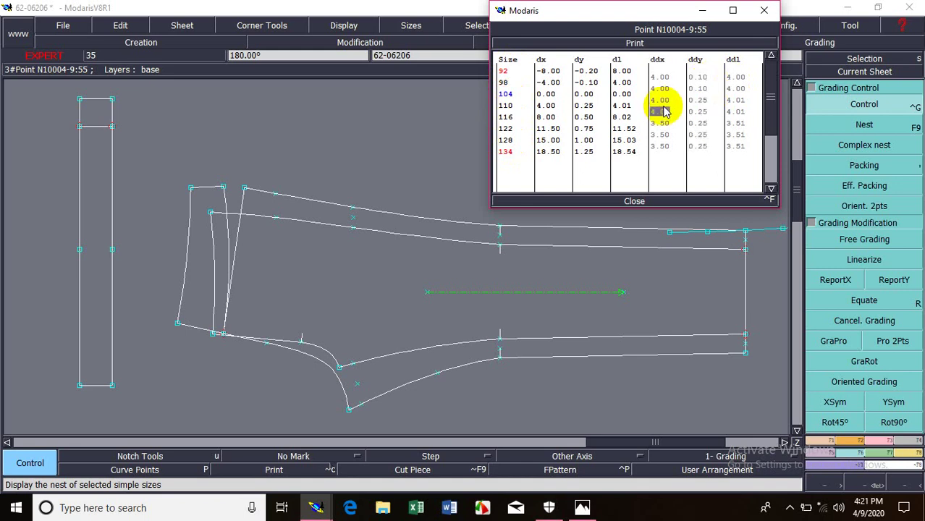
left_click(699, 78)
left_click_drag(704, 86, 710, 87)
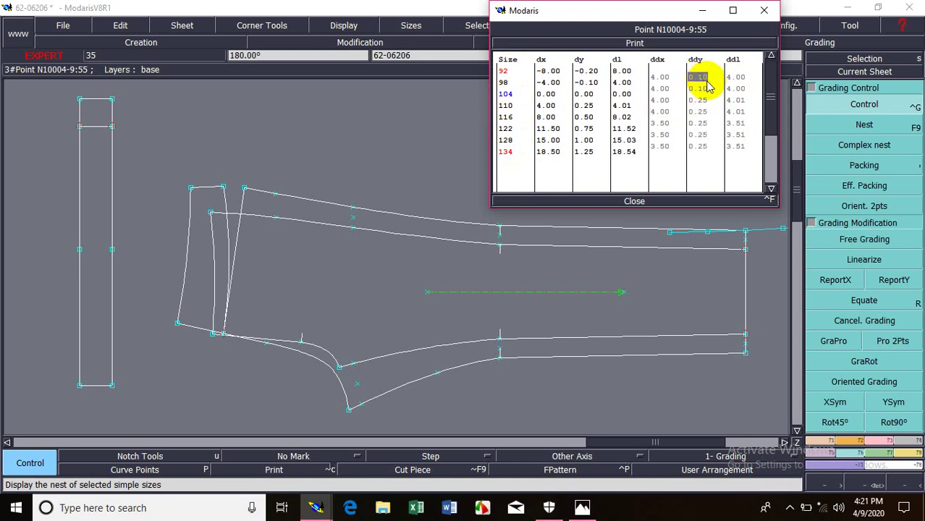
left_click(699, 76)
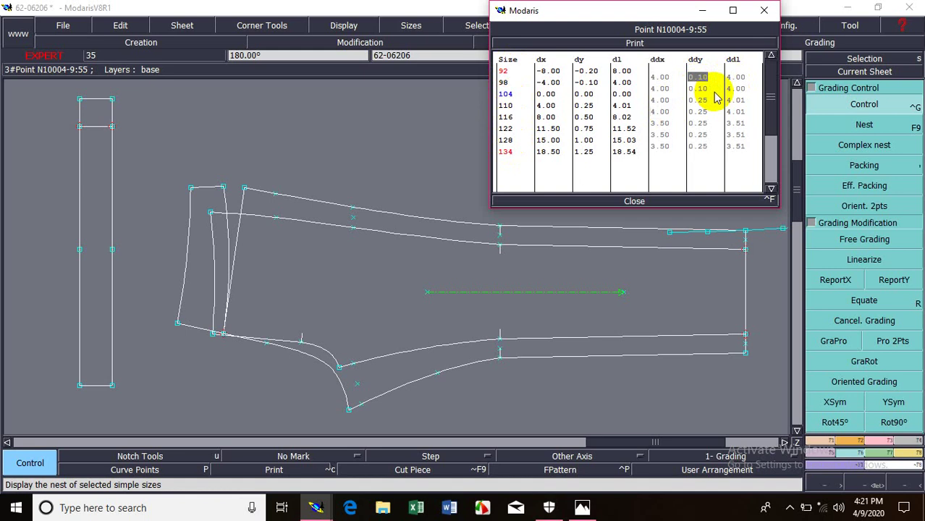
Step: Enter ddy increments cell by cell: 0.50 for sizes 92–122, 0.38 for 128 and 134
key("BackSpace")
key("Return")
type(".5")
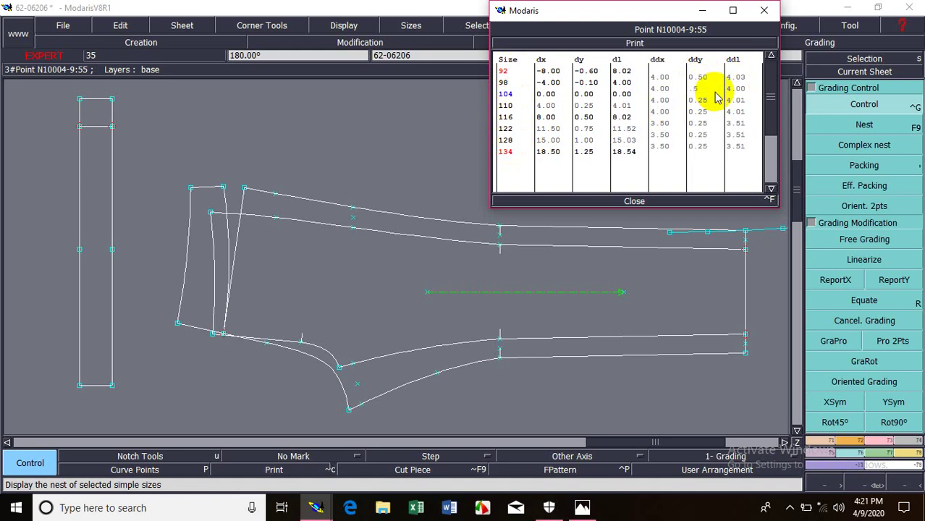
key("Return")
type(".5")
key("Return")
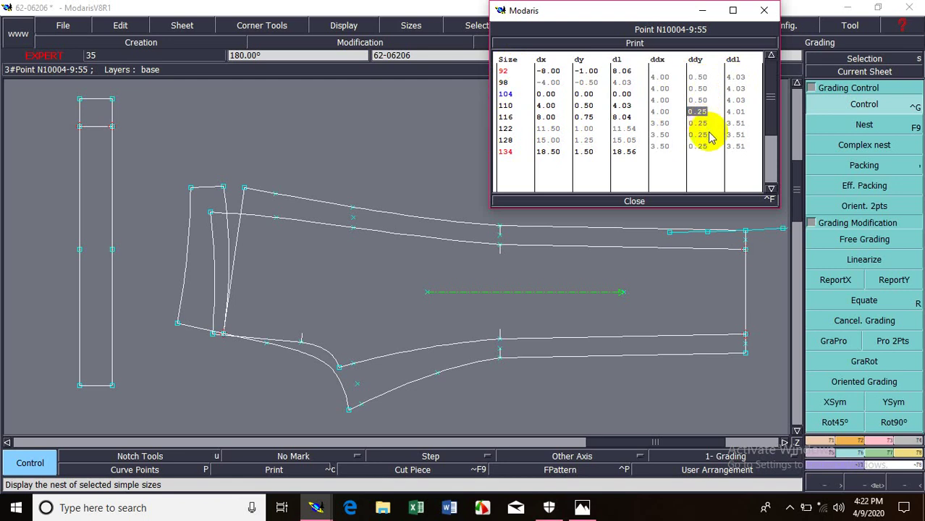
type(".")
key("Return")
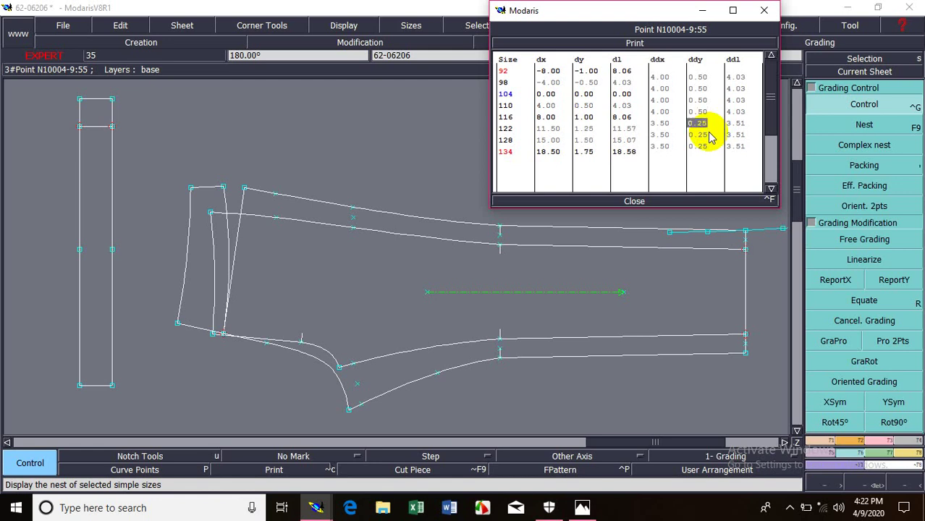
key("BackSpace")
type(".5")
key("Return")
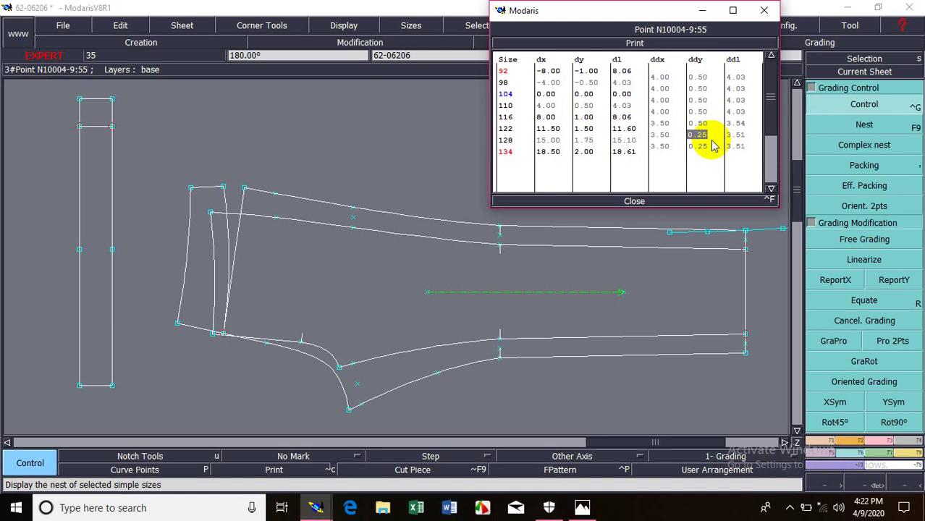
type(".3")
type("5")
key("Return")
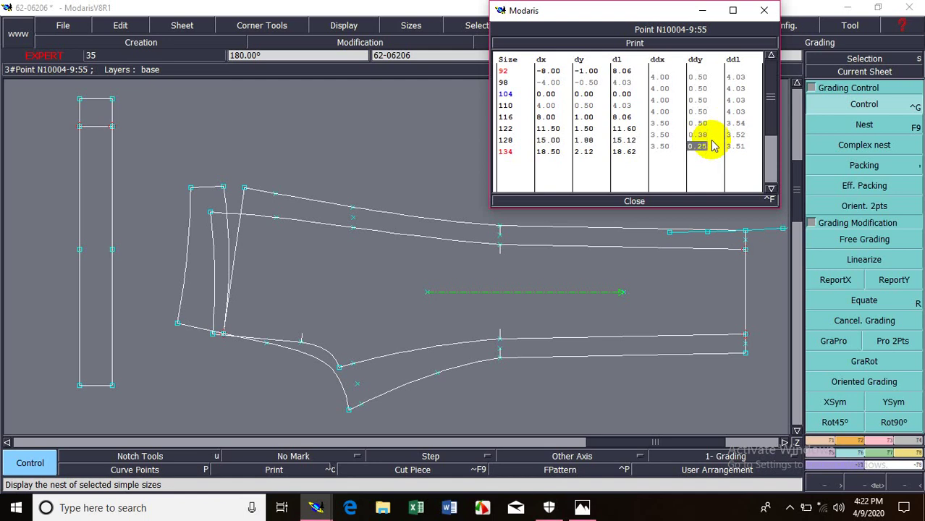
type(".38")
key("Return")
Step: Select the ddy column cells and set them all to 0.50 at once
left_click(699, 100)
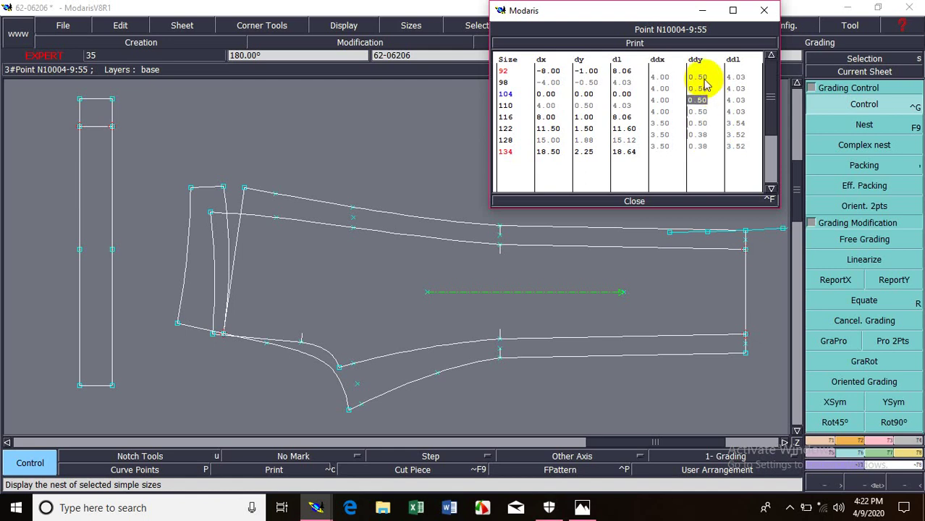
key("Down")
key("Down")
key("Down")
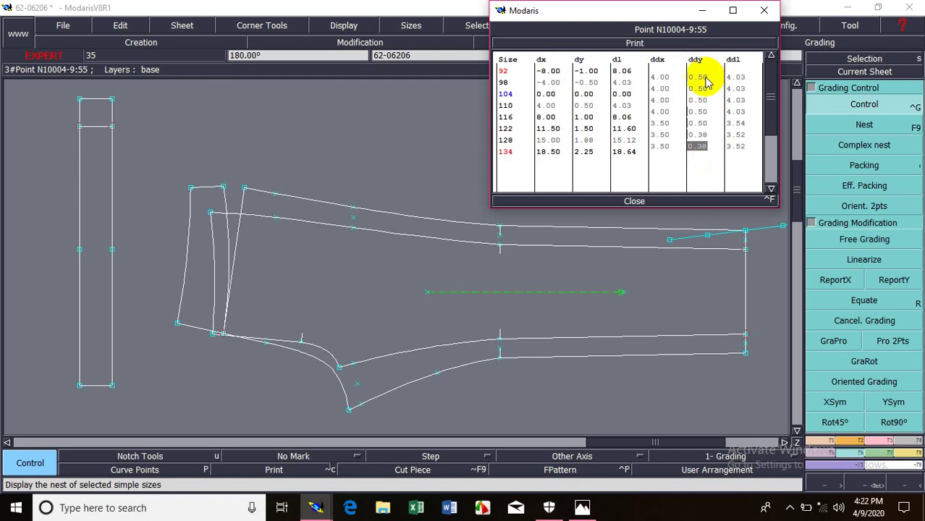
left_click_drag(706, 79, 703, 145)
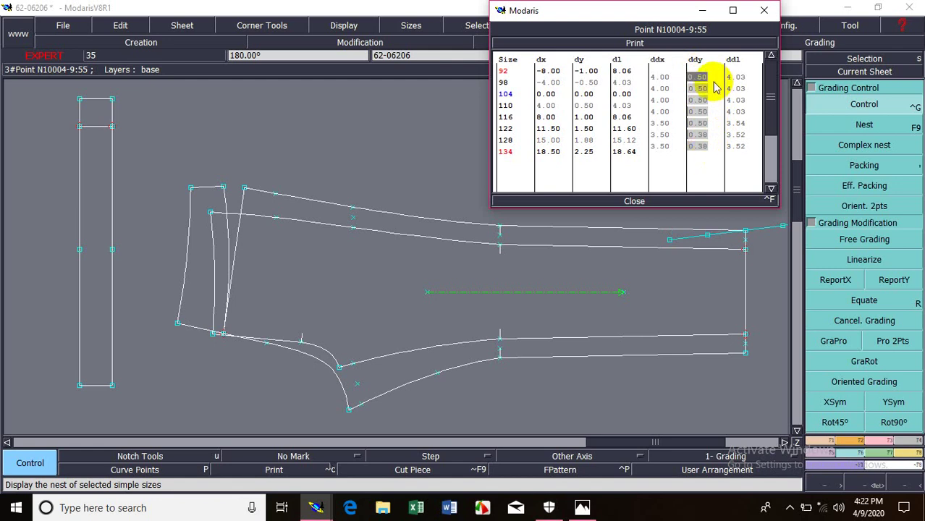
key("BackSpace")
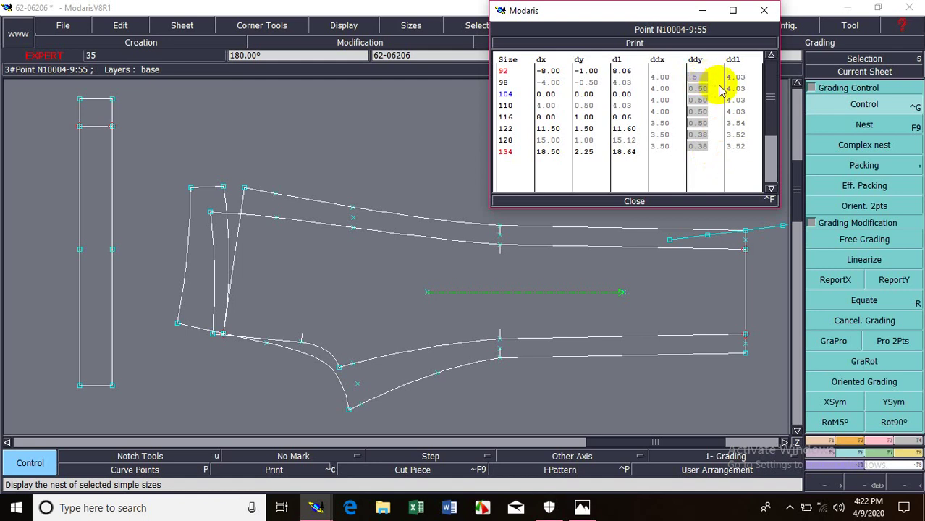
key("Return")
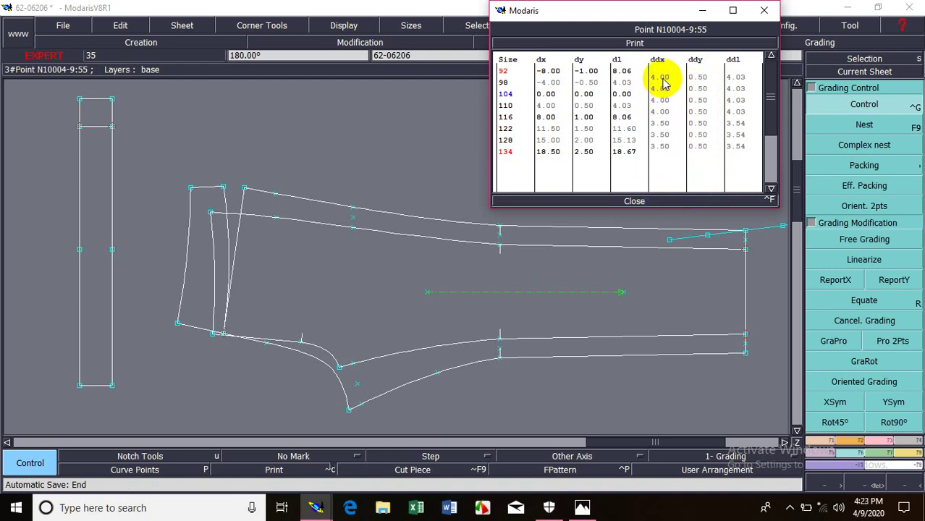
Step: Set every ddx increment of point N10004 to 2, reaching dx 10.00 at size 134, then close the table
left_click_drag(663, 84, 671, 145)
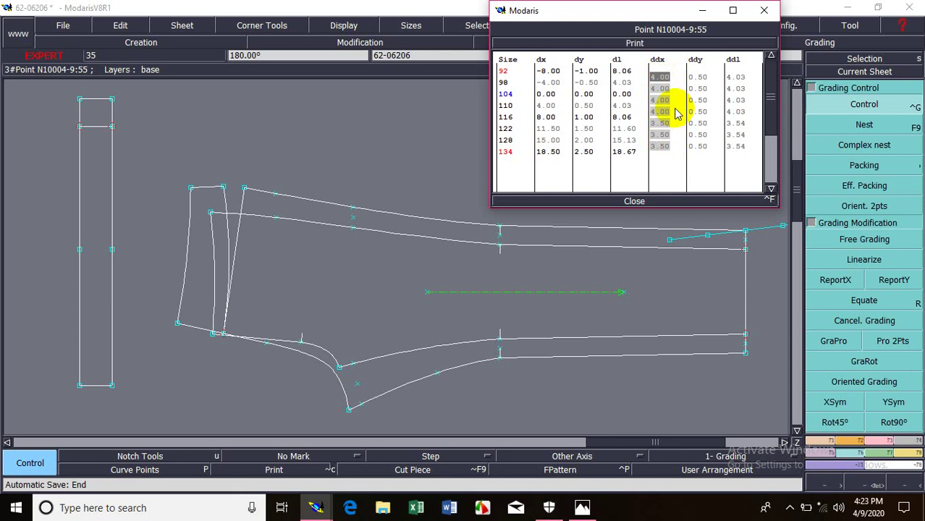
left_click(655, 110)
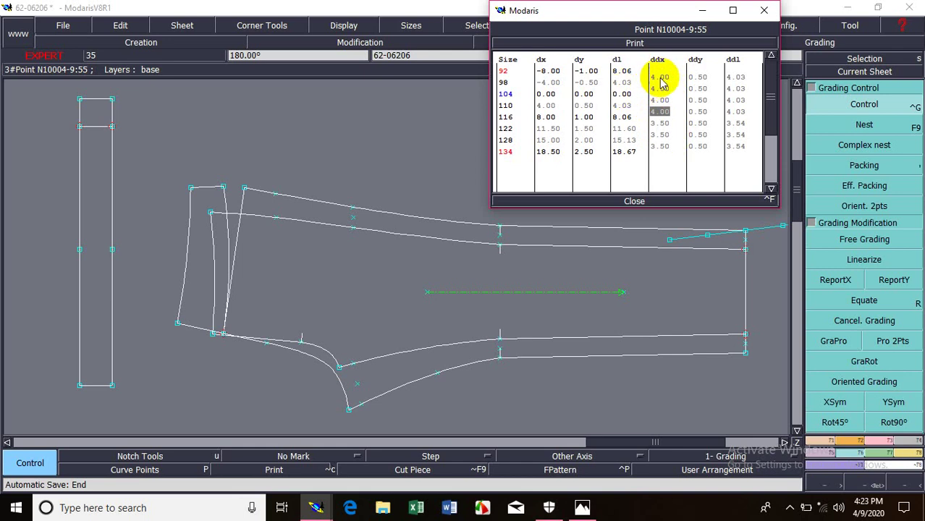
left_click(660, 77)
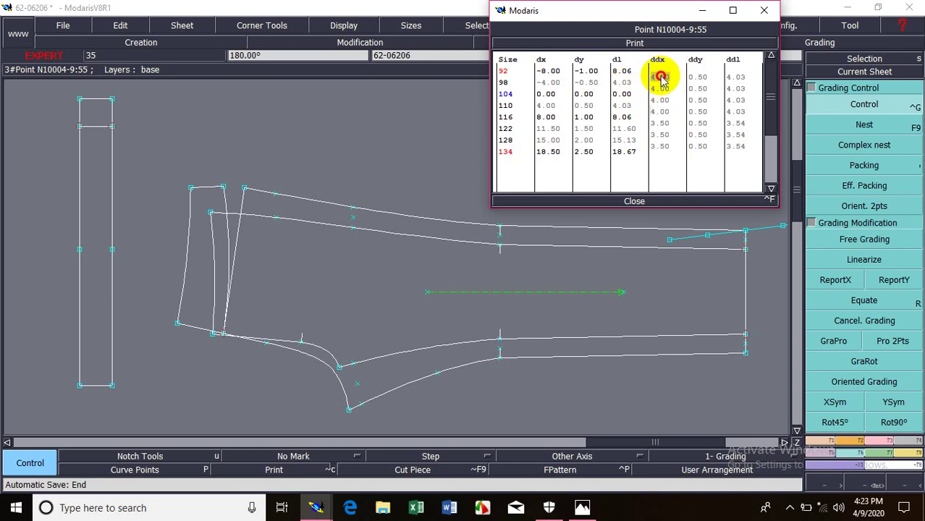
left_click_drag(660, 77, 665, 149)
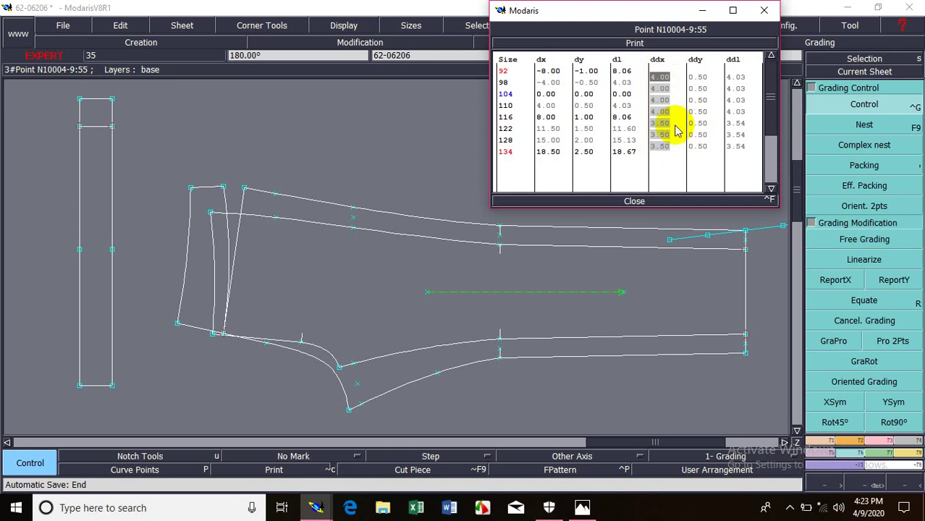
type("2")
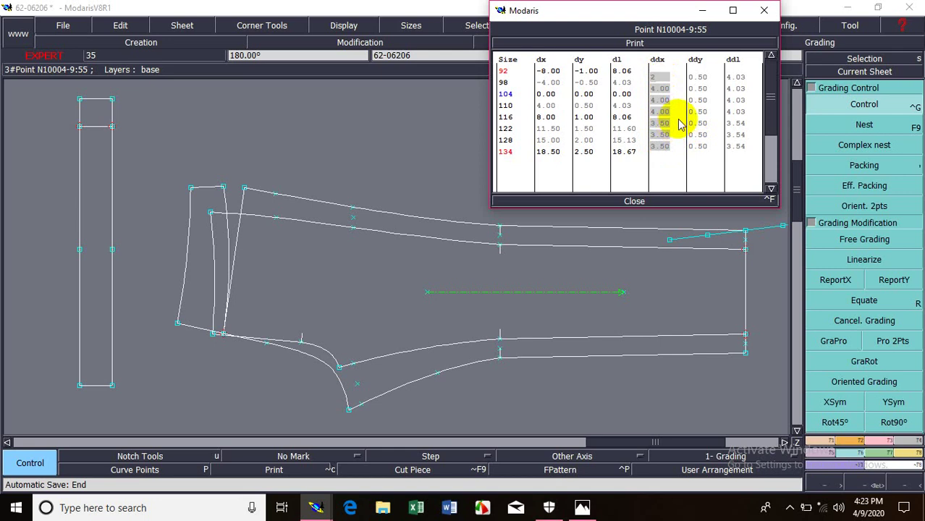
key("Return")
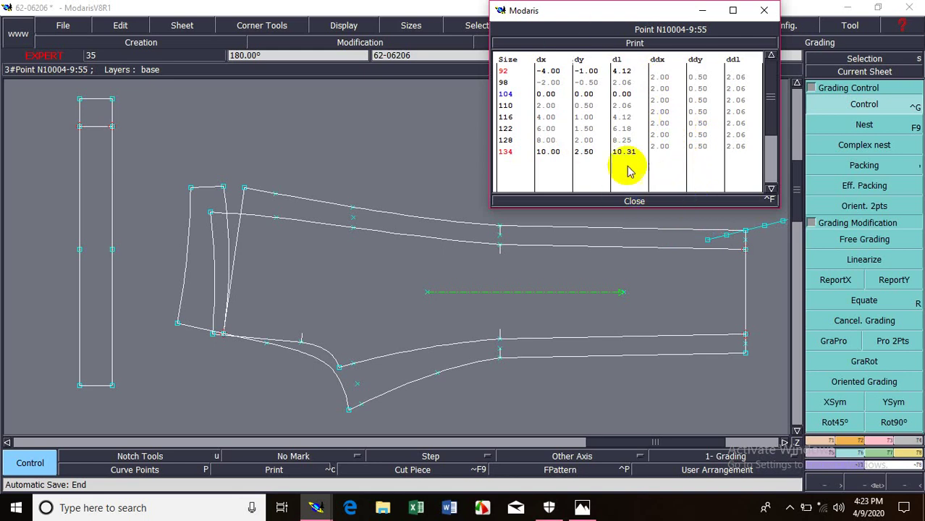
left_click(646, 203)
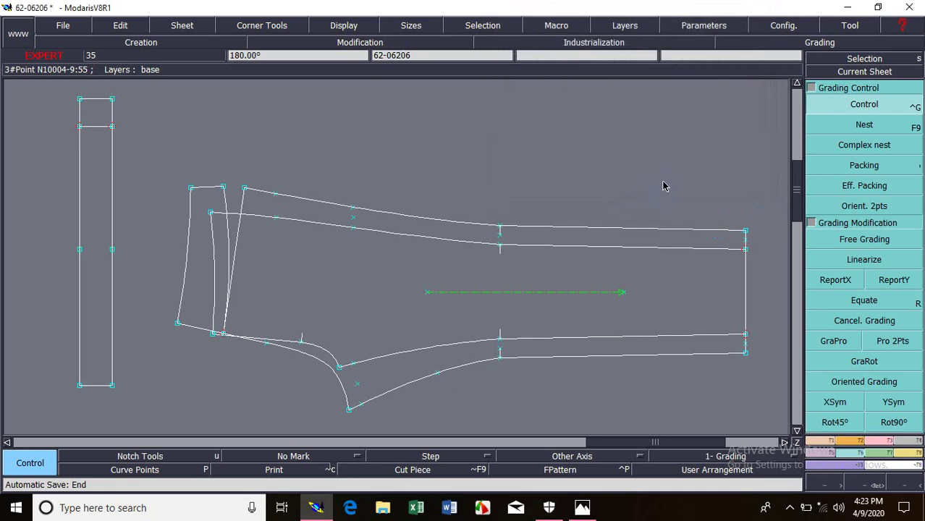
Step: Display all graded sizes nested and zoom in on the back piece's hem corner at the leg end
right_click(663, 186)
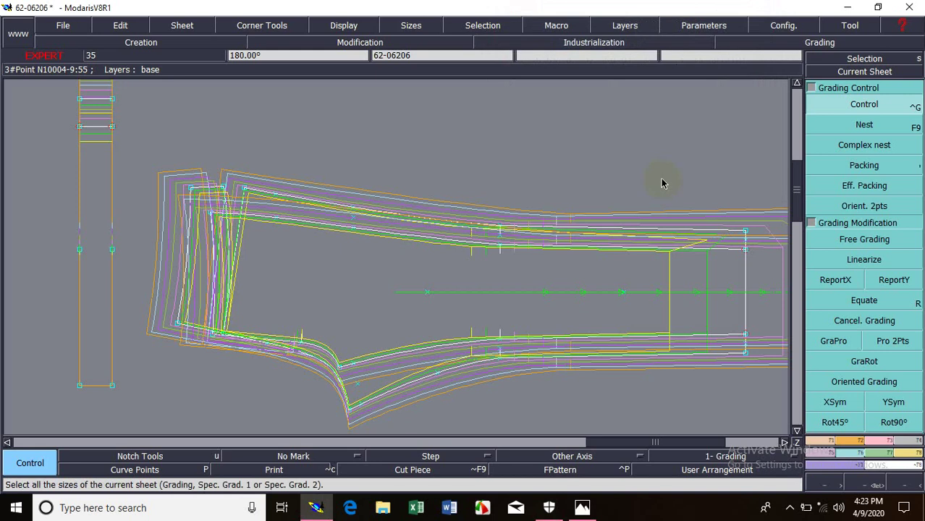
right_click(662, 177, "ctrl")
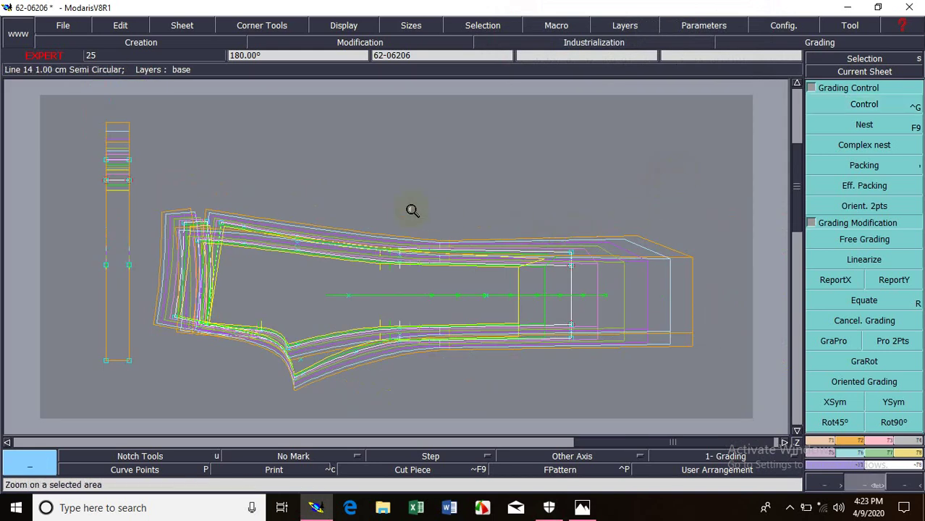
left_click_drag(412, 210, 704, 377)
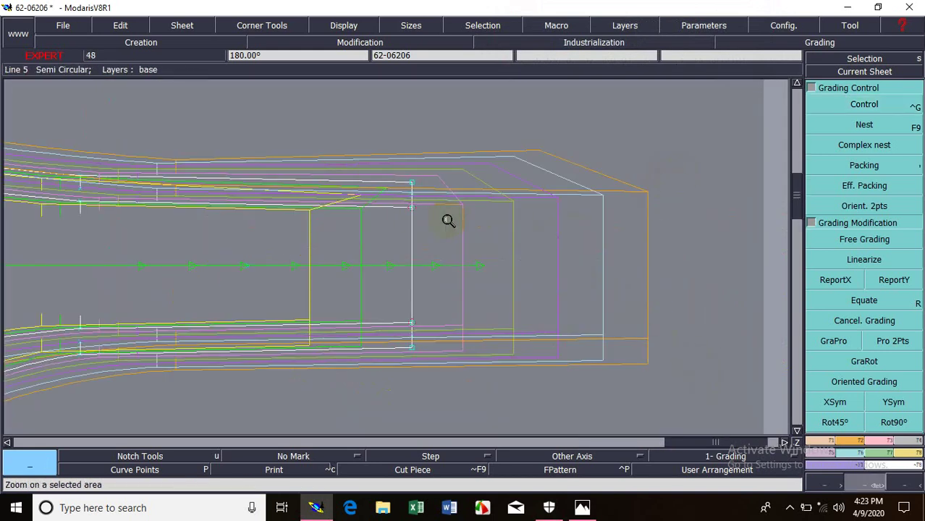
right_click(458, 221)
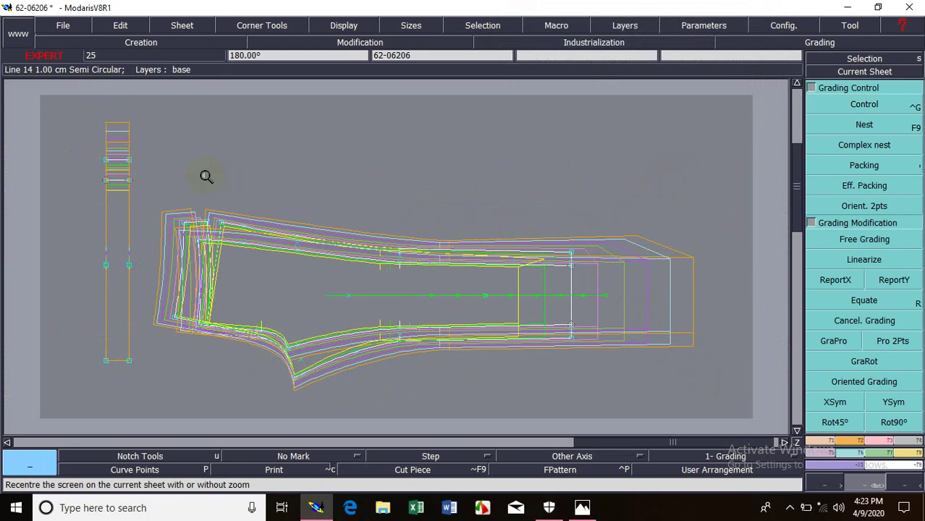
left_click(701, 419)
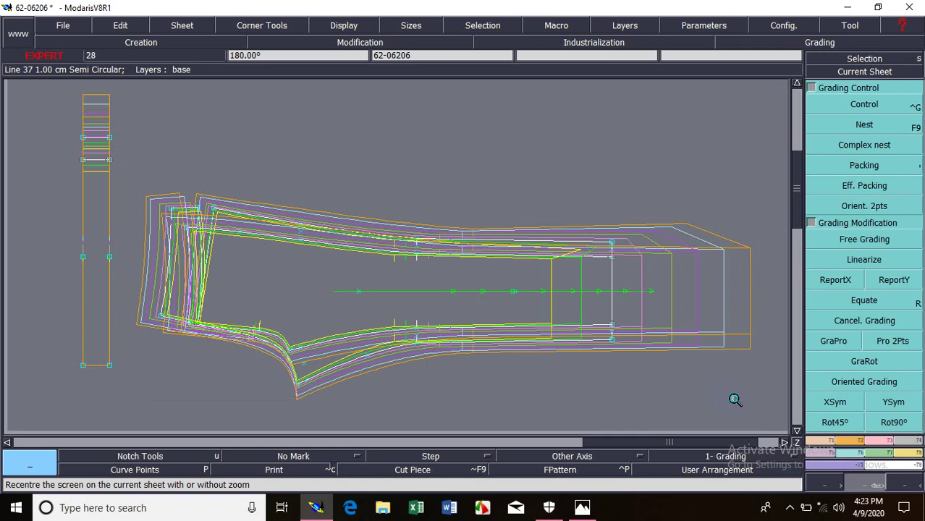
left_click(762, 402)
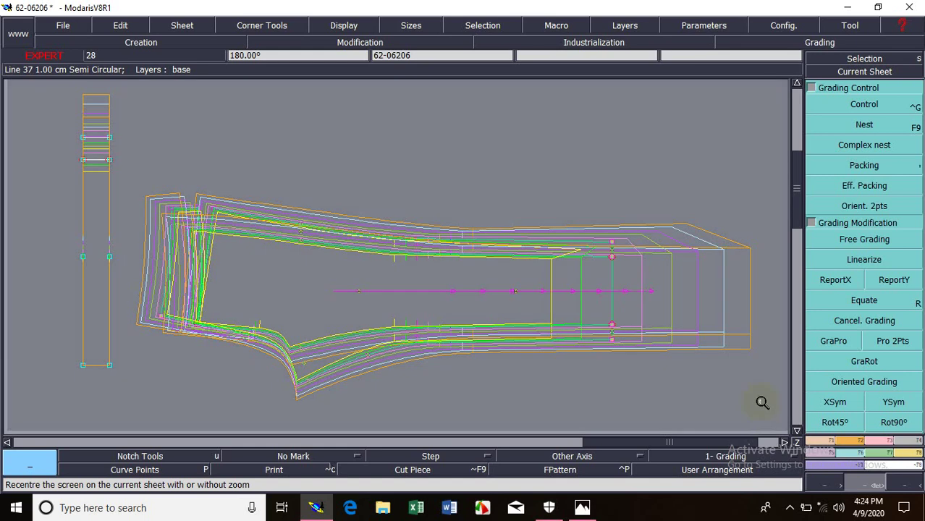
Step: Cancel the back piece's grading and reopen point N10004's table, now 0.00 for all sizes
left_click(864, 320)
left_click(610, 261)
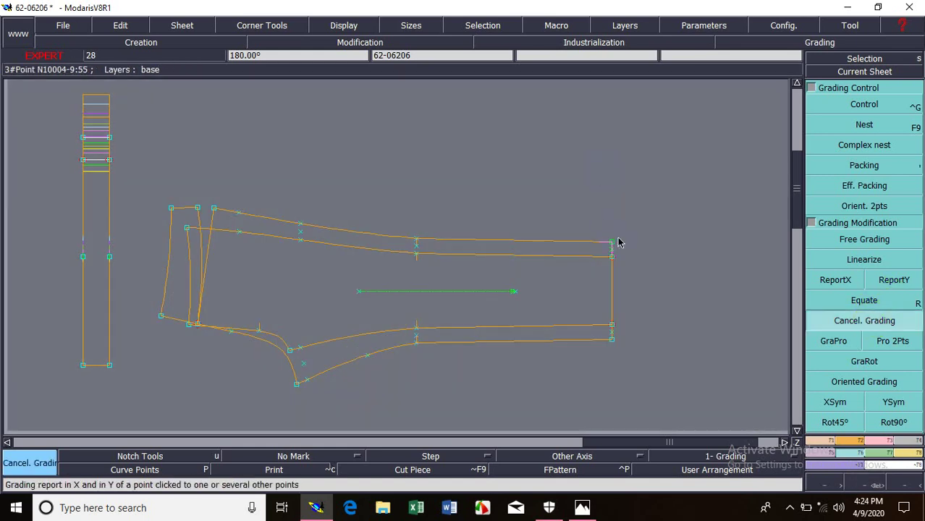
key("z")
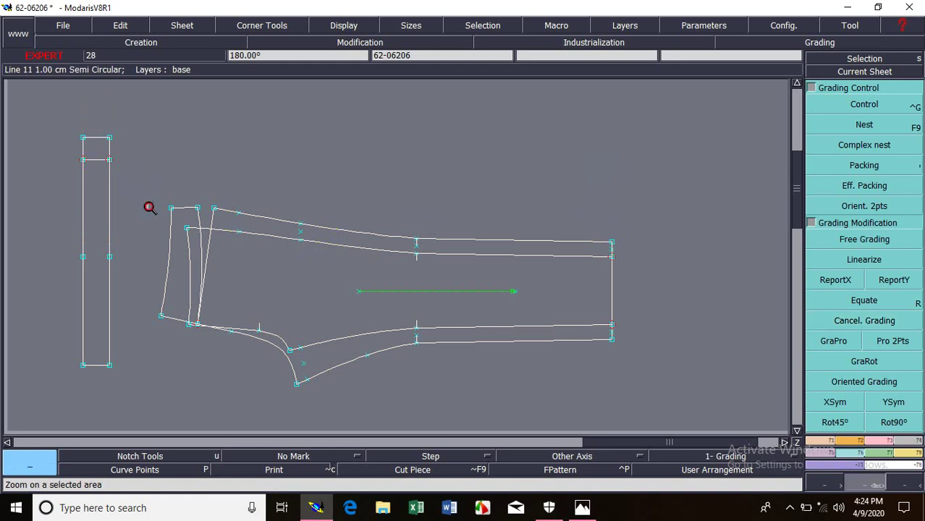
left_click_drag(149, 208, 635, 411)
left_click(856, 108)
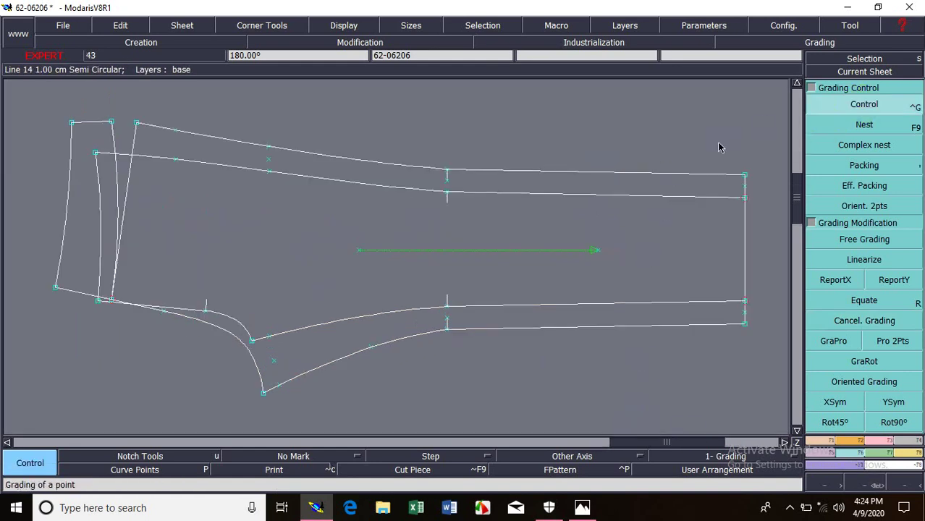
key("space")
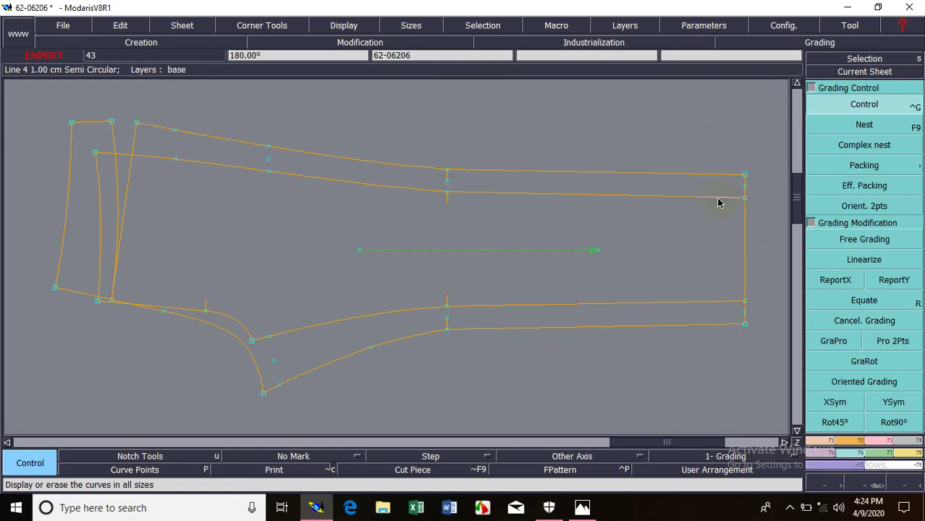
left_click(708, 82)
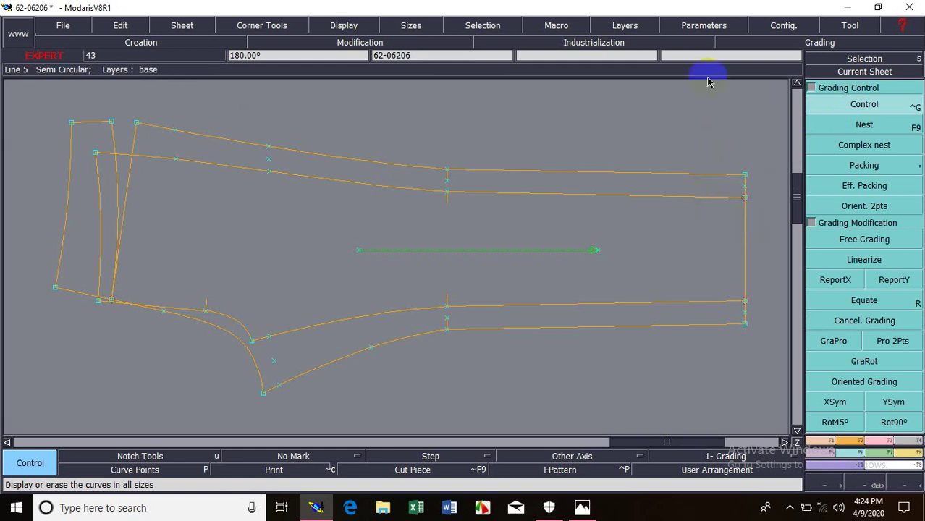
left_click(745, 174)
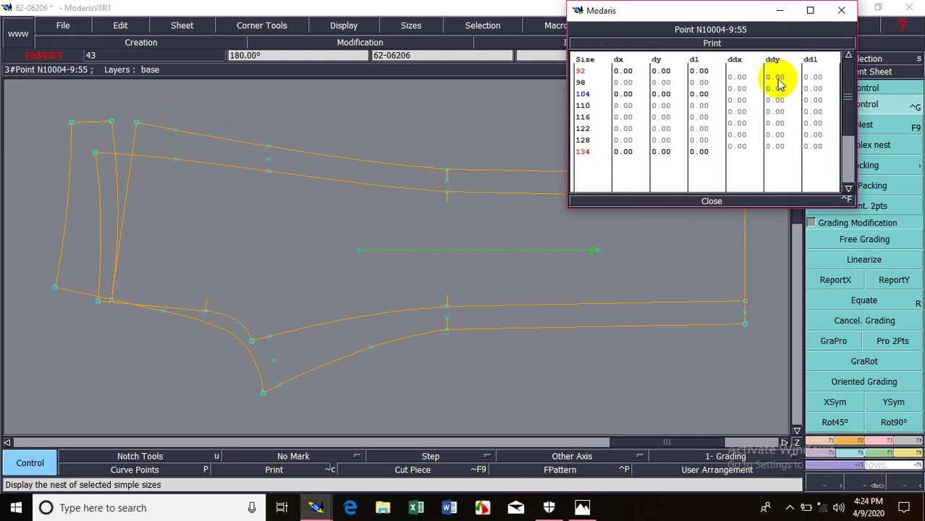
Step: Enter 0.25 as the ddy increment for sizes 92 to 128
left_click_drag(775, 77, 792, 150)
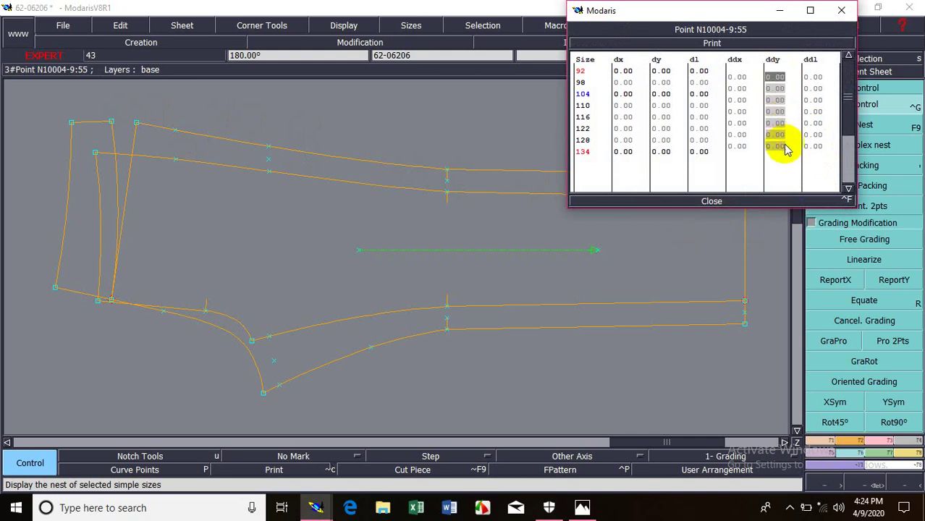
type("0.25")
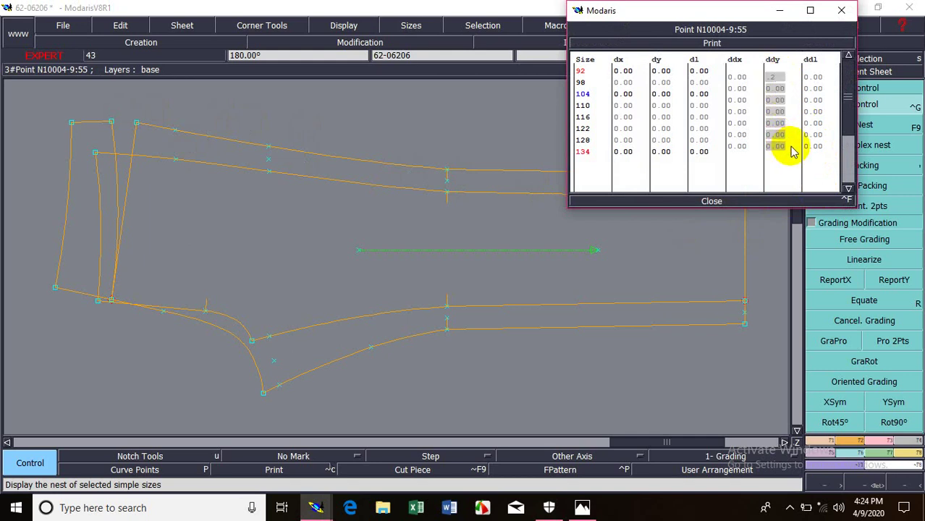
key("Return")
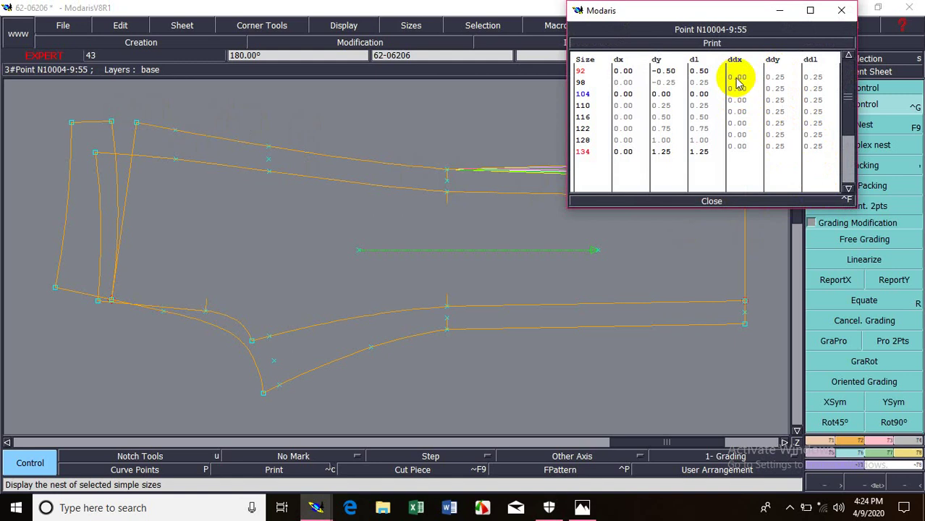
Step: Enter ddx steps 2, 3, 4, 4, 4, 3.5 and 2 per size, then close the table
left_click(734, 77)
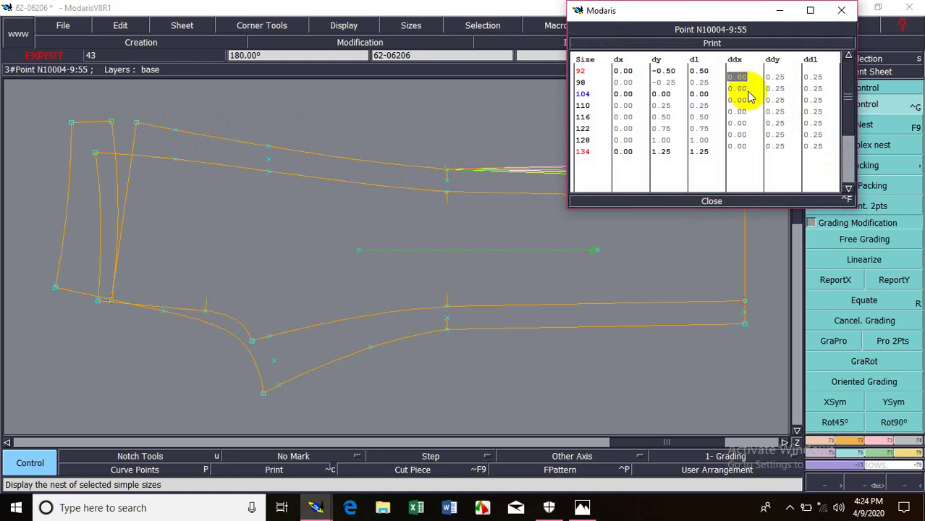
type("2")
key("Return")
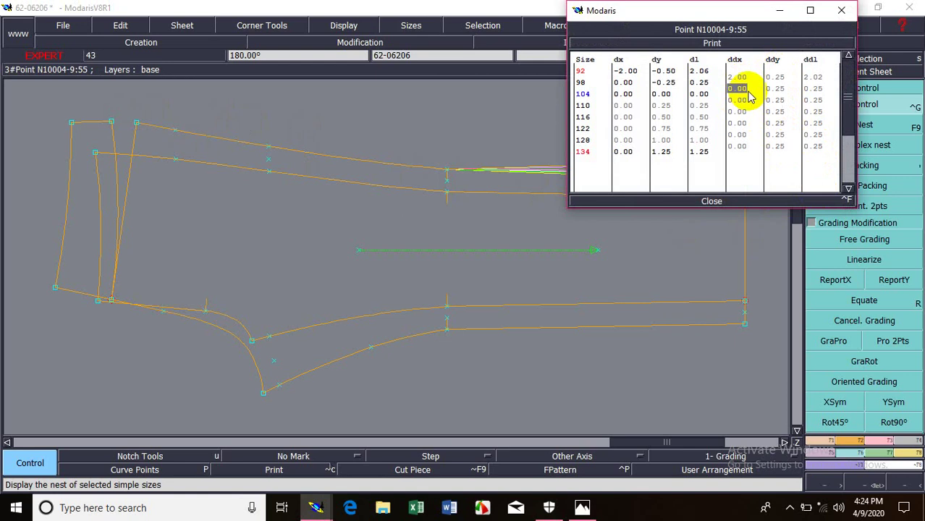
type("3")
key("Return")
type("4")
key("Return")
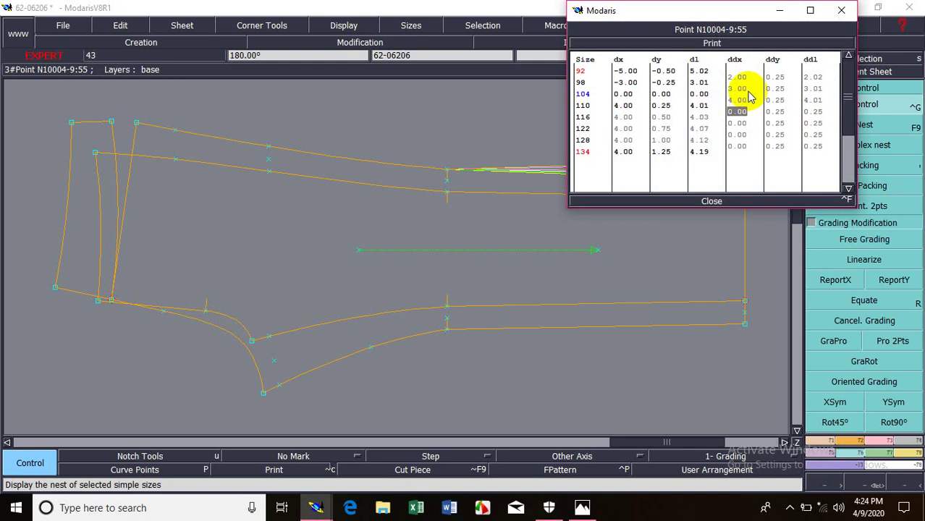
type("4")
key("Return")
type("4")
key("Return")
type("3.5")
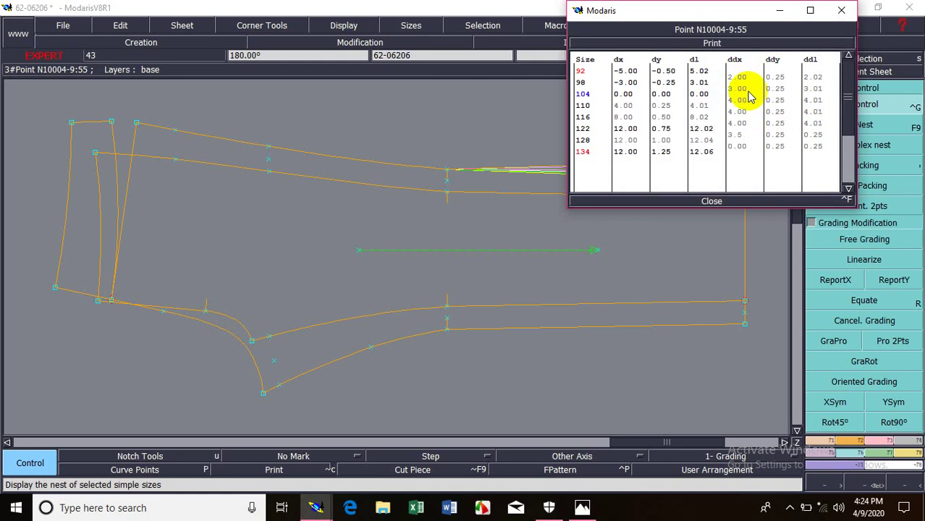
key("Return")
type("2")
key("Return")
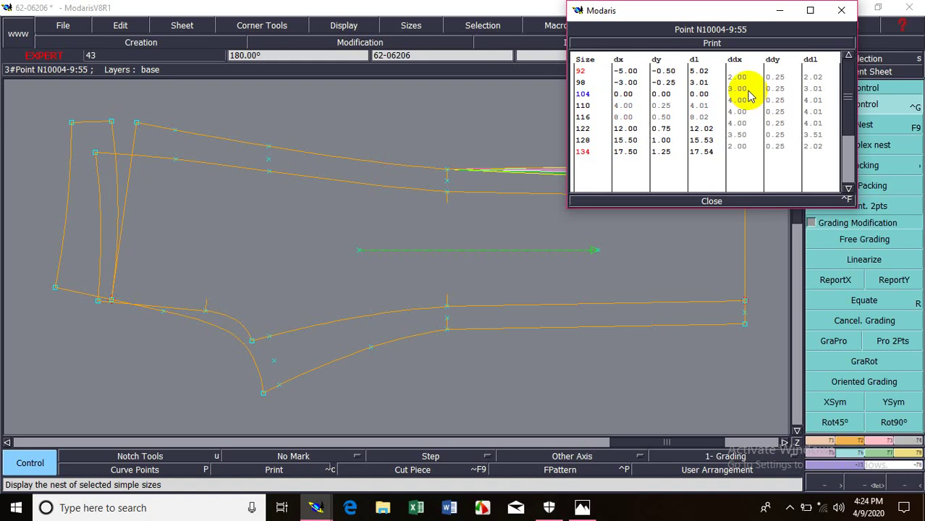
left_click(727, 201)
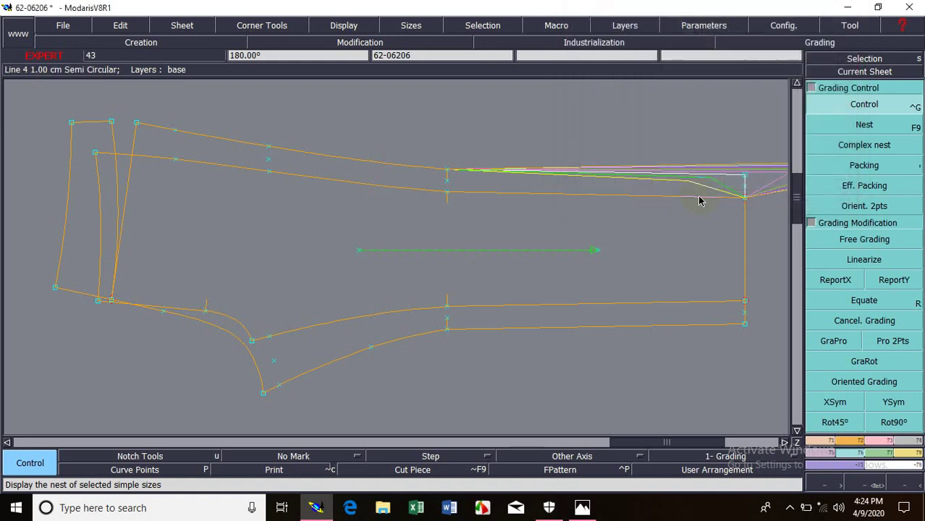
Step: Fit the sheet, then zoom in closely on the graded top corner at the leg end
key("Home")
key("z")
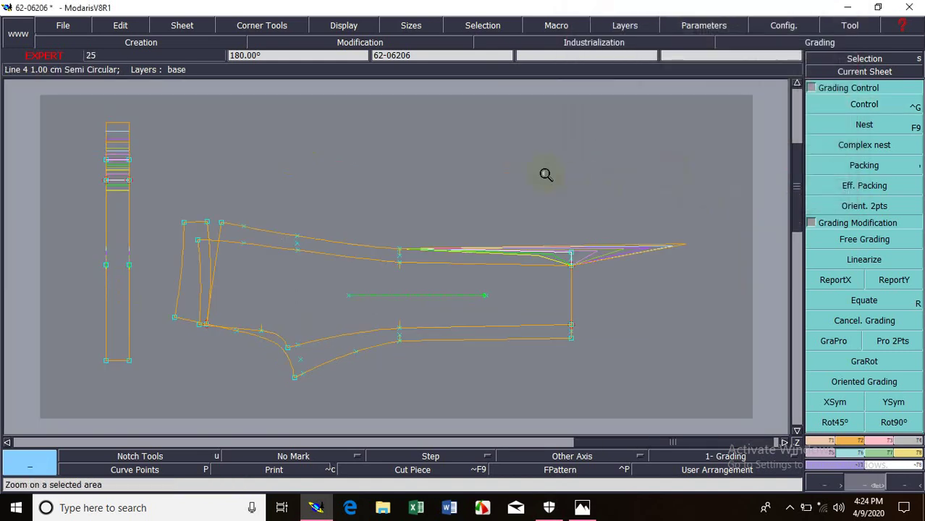
left_click_drag(406, 206, 659, 388)
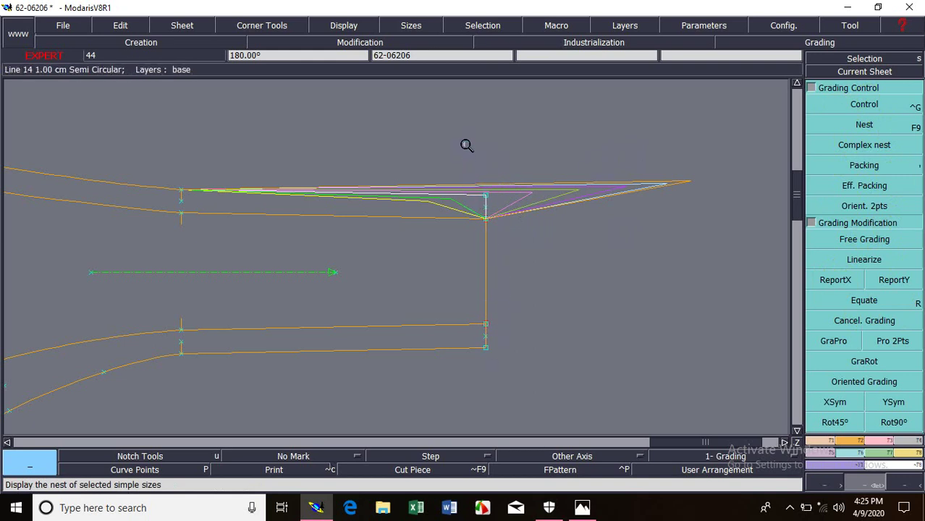
left_click_drag(449, 148, 525, 371)
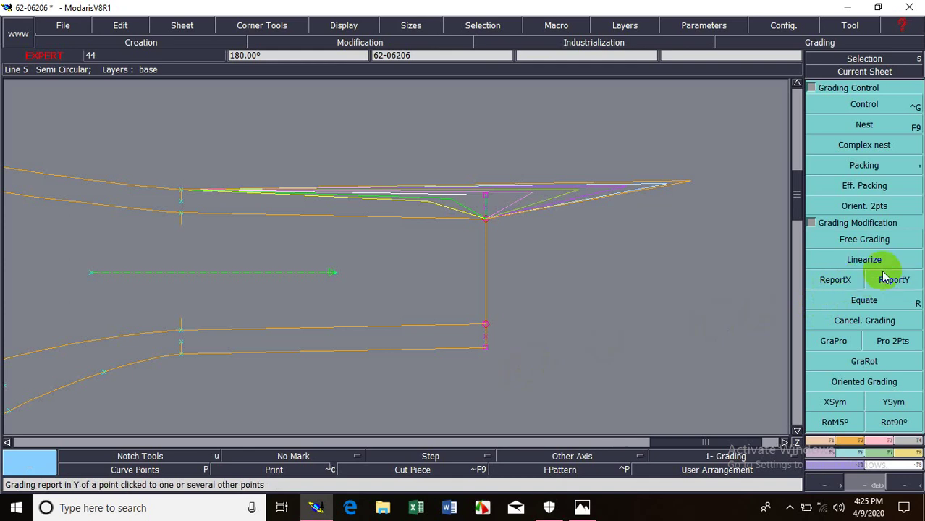
Step: Copy the top corner's X grading with ReportX to each point below it, down to the bottom corner
left_click(847, 287)
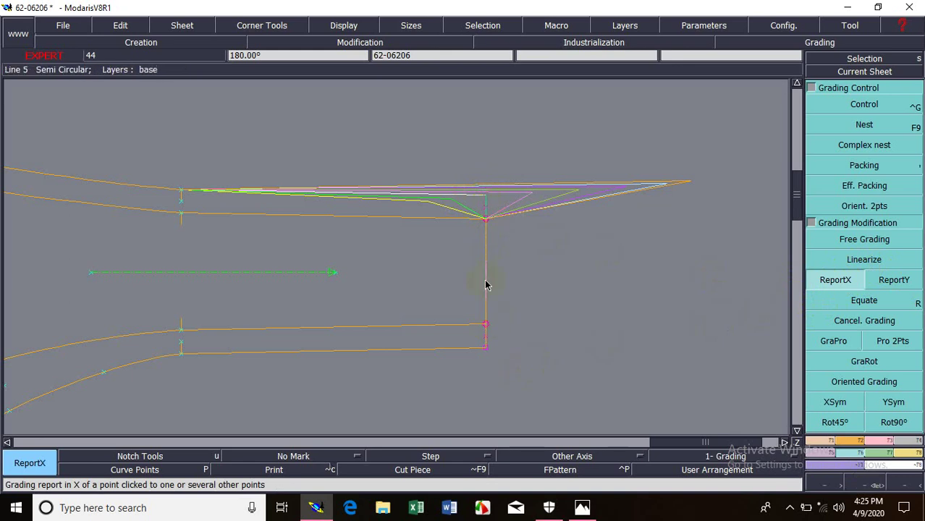
left_click(486, 218)
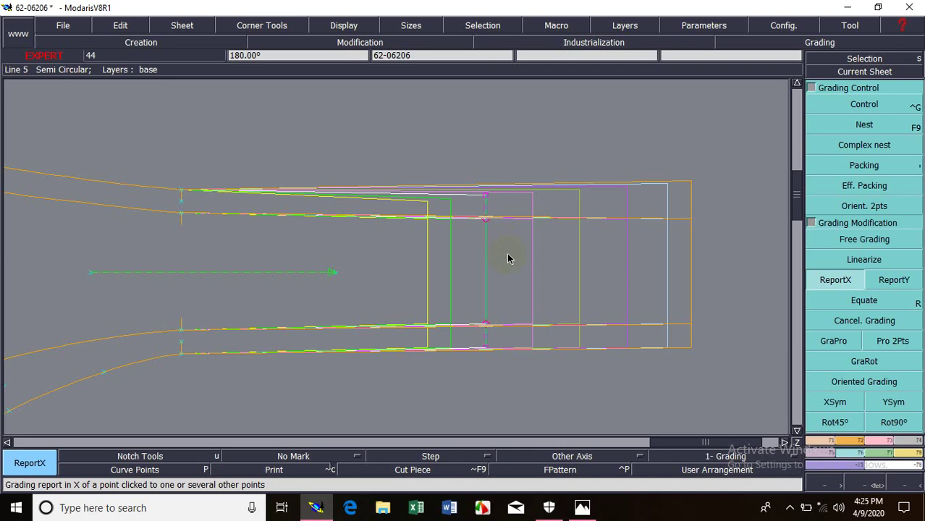
key("ctrl+z")
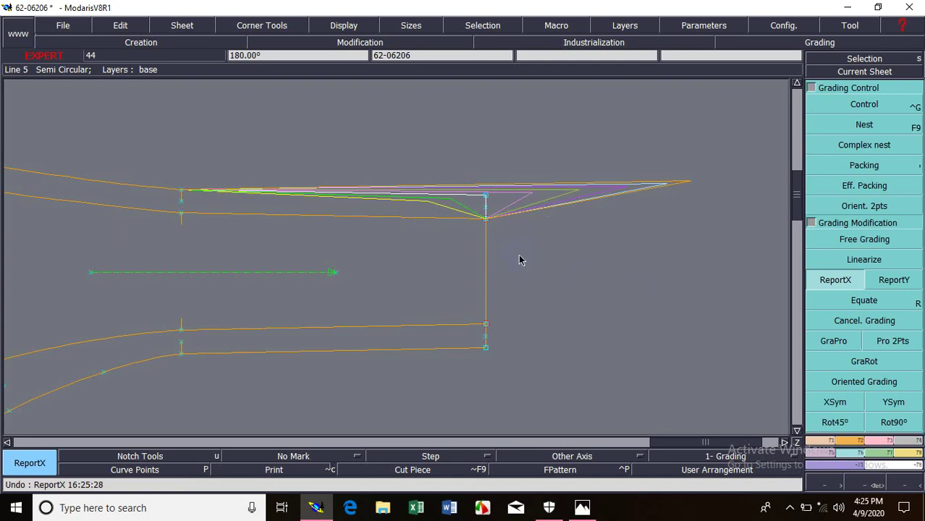
left_click(488, 214)
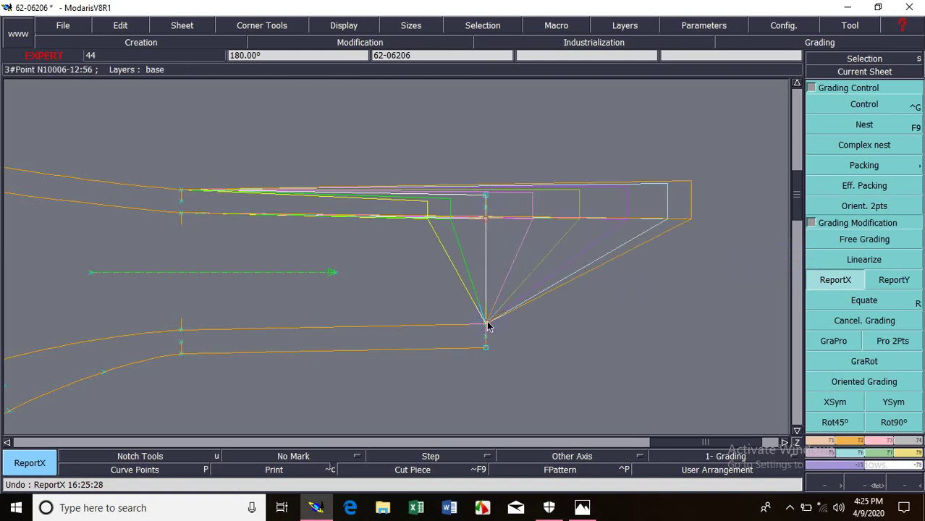
left_click(486, 325)
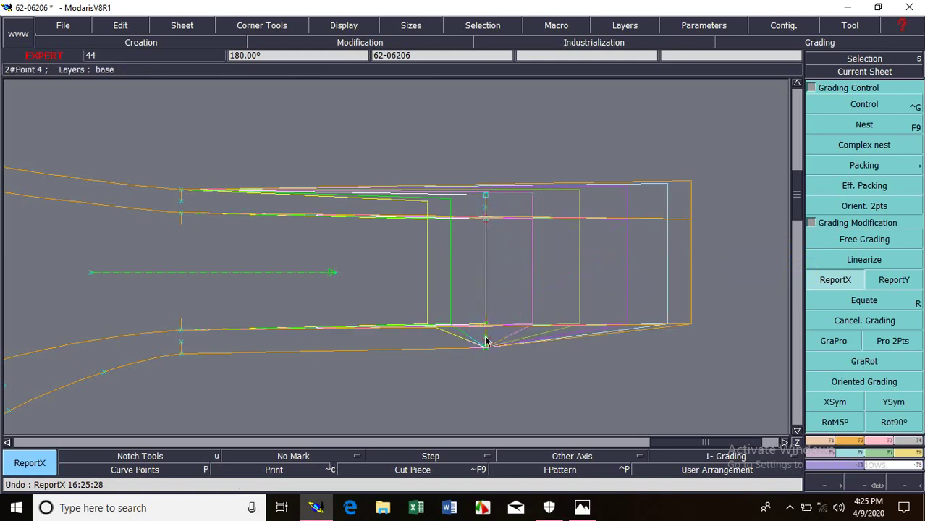
left_click(488, 346)
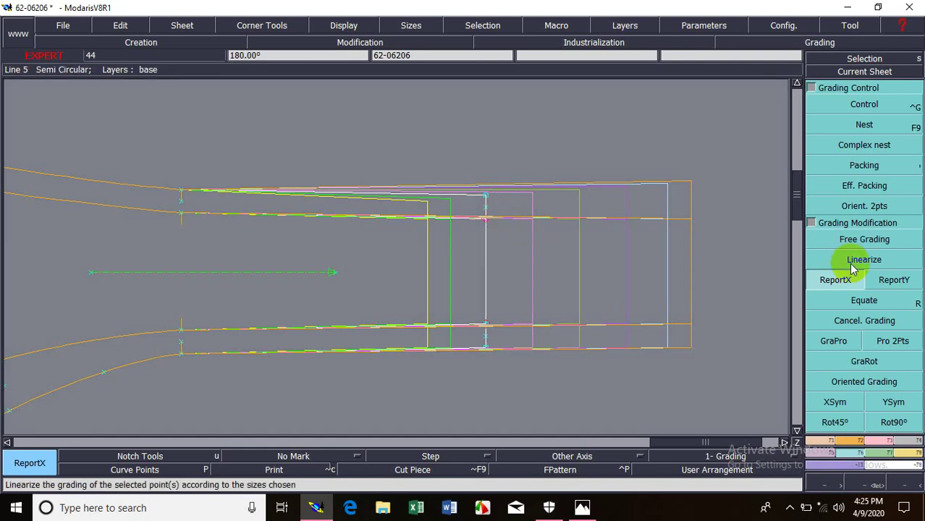
left_click(890, 281)
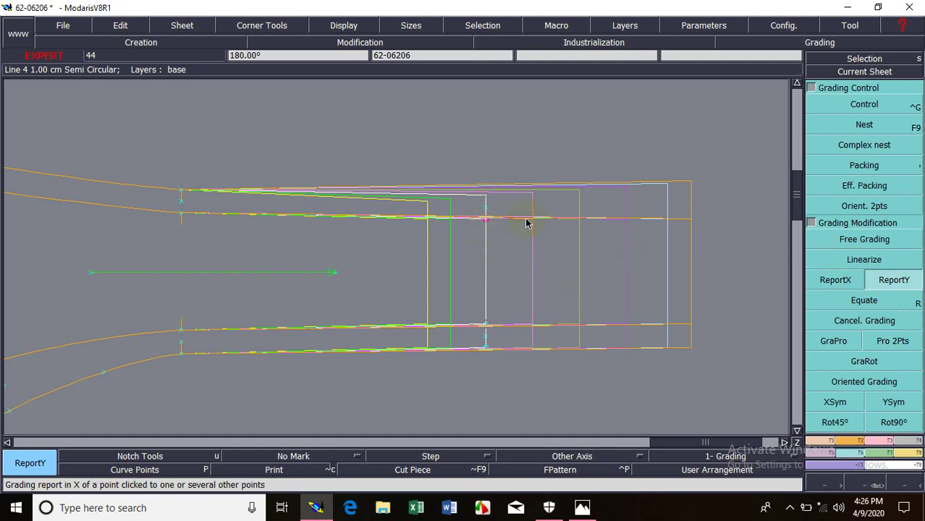
Step: Copy the top corner's Y grading onto the lower leg-end points, including the bottom corner
left_click(485, 218)
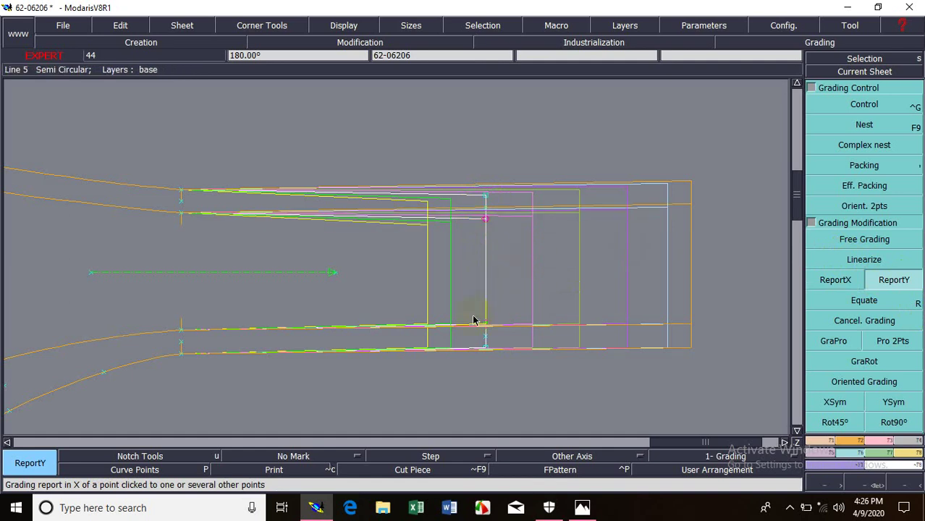
left_click(498, 333)
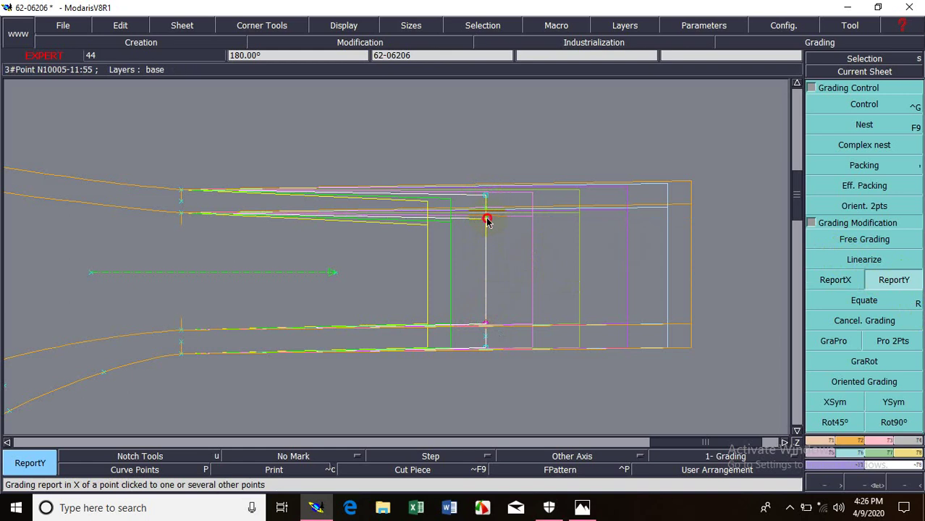
left_click(487, 326)
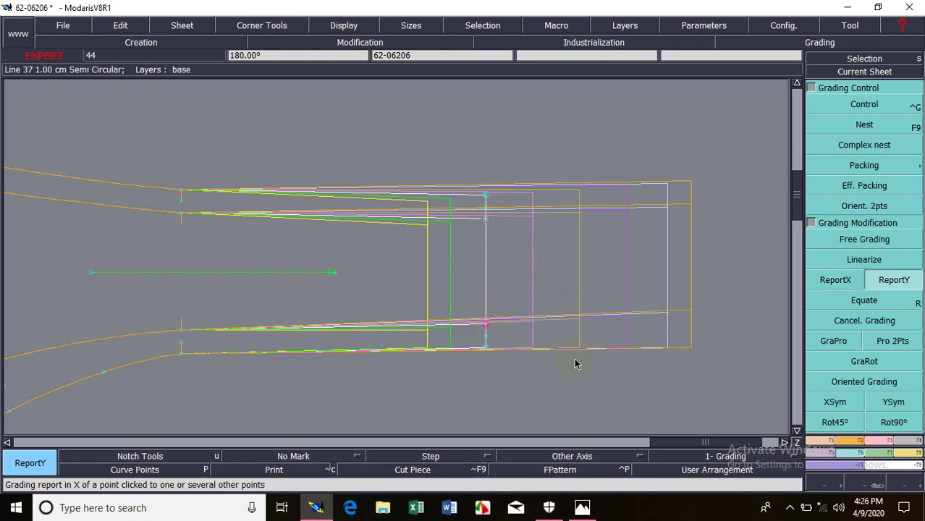
left_click(485, 323)
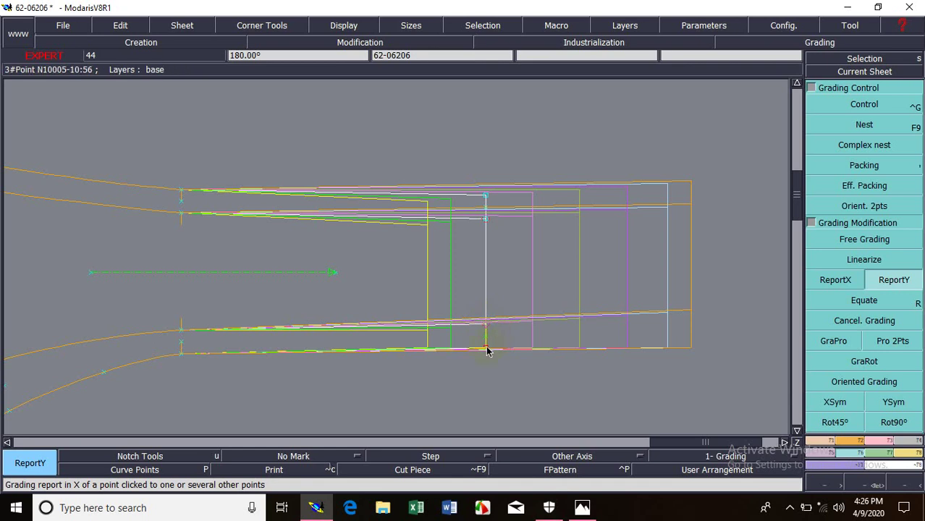
left_click(485, 348)
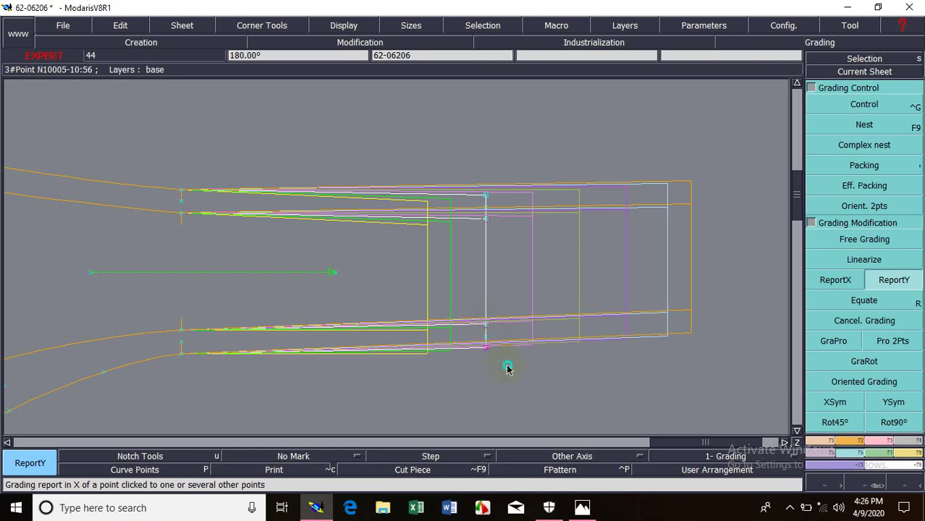
left_click(506, 364)
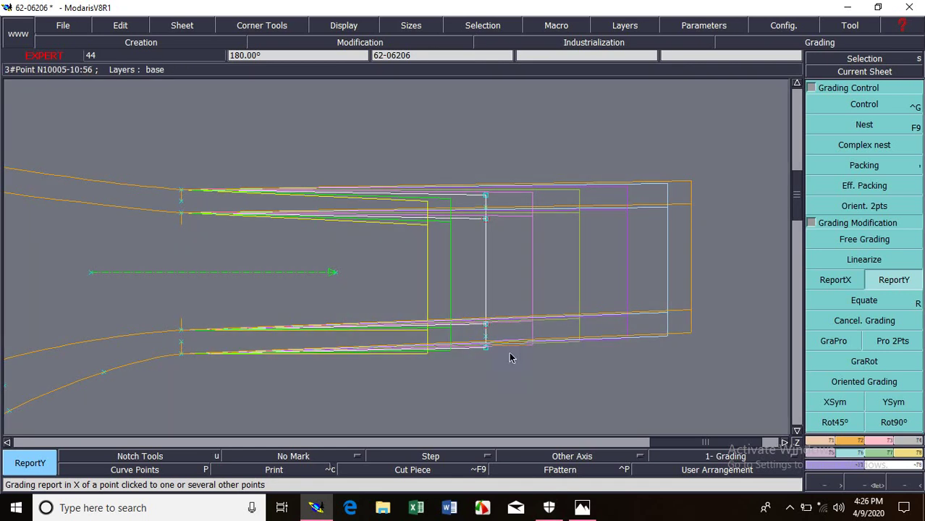
left_click(879, 103)
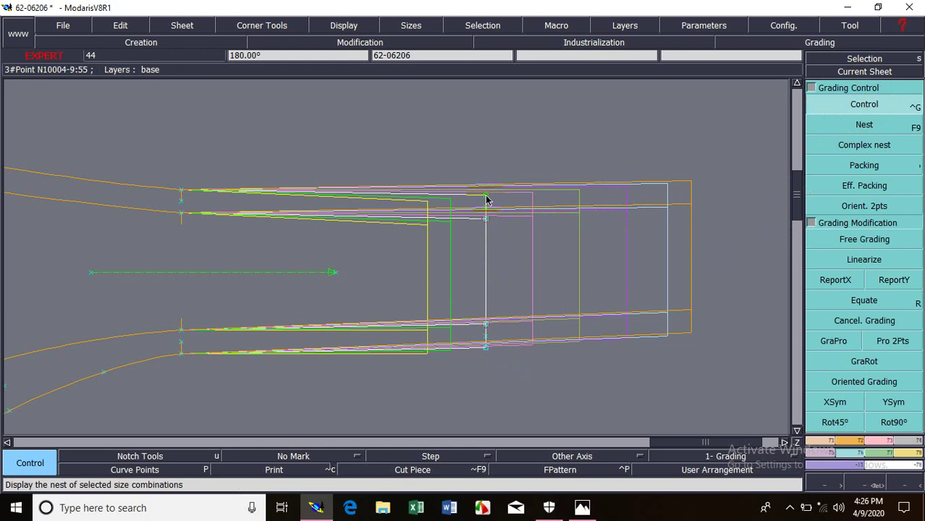
left_click(865, 166)
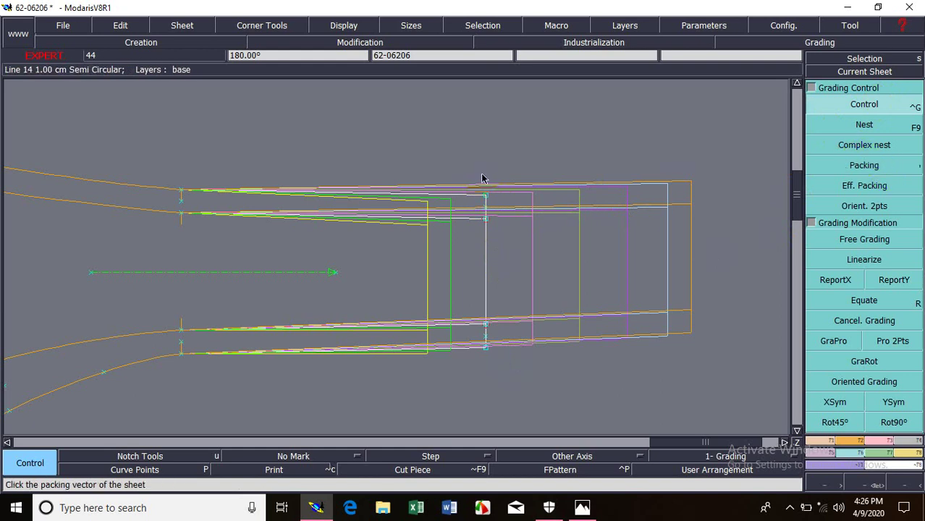
left_click(485, 219)
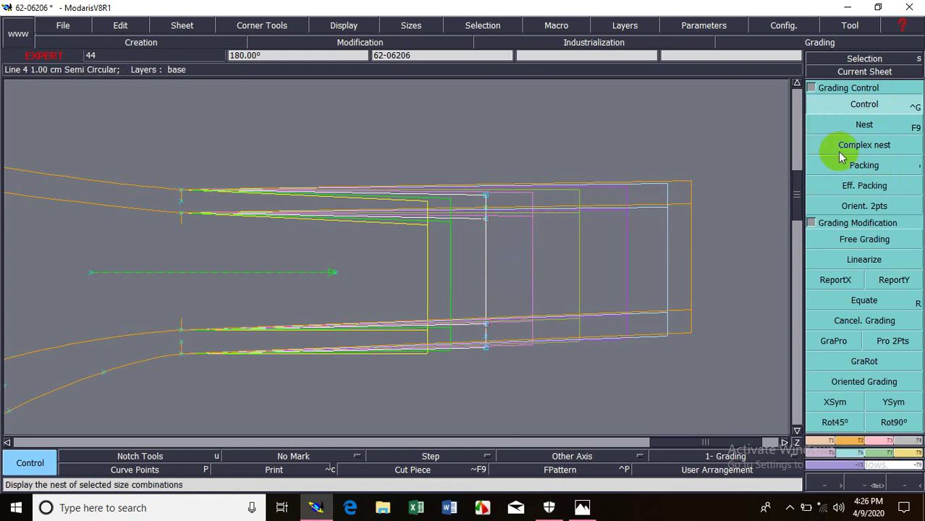
left_click(846, 168)
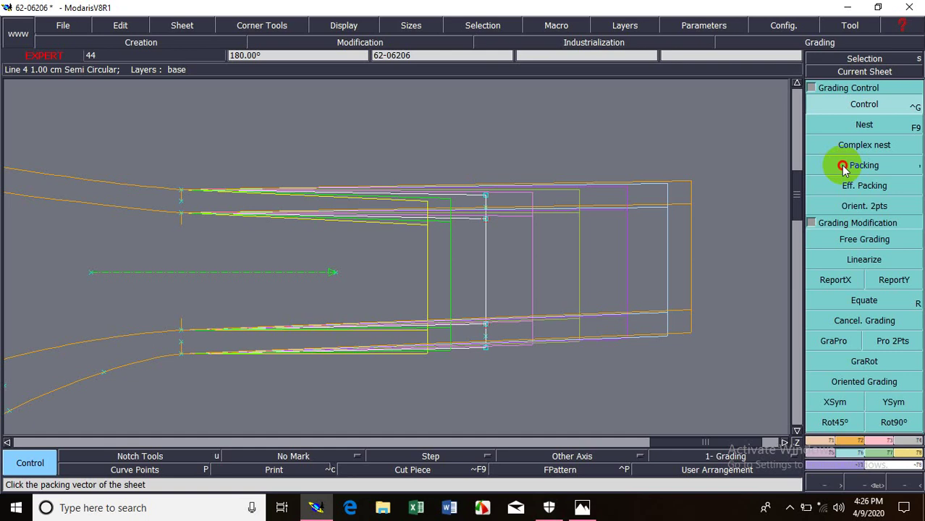
left_click(843, 168)
left_click(484, 321)
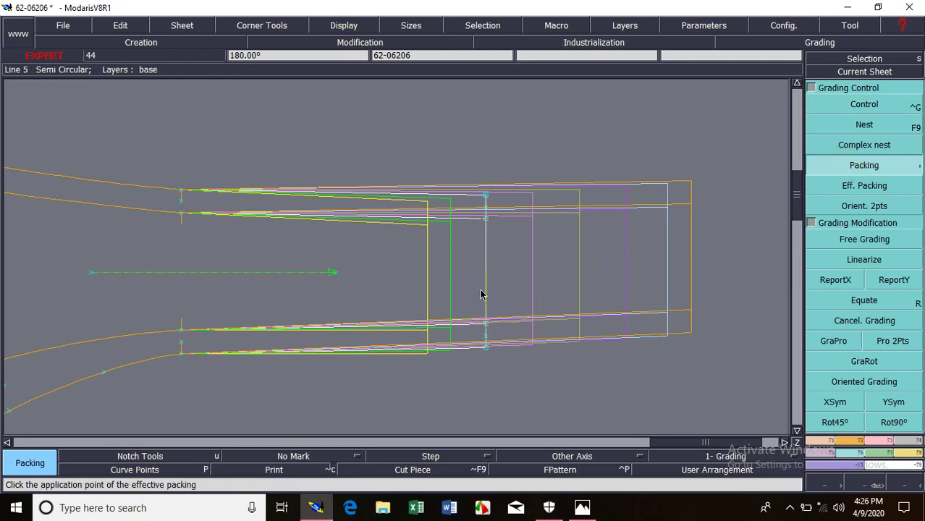
left_click(509, 224)
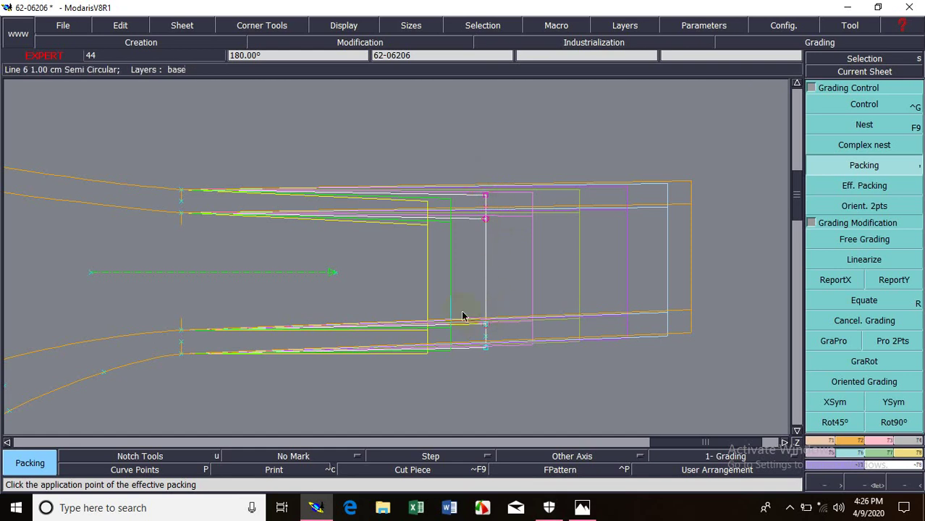
left_click(509, 327)
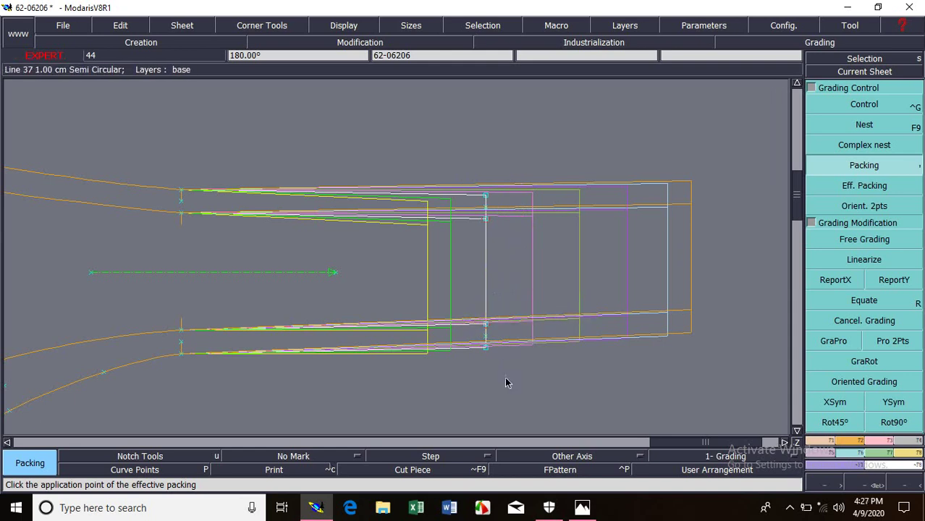
left_click(511, 355)
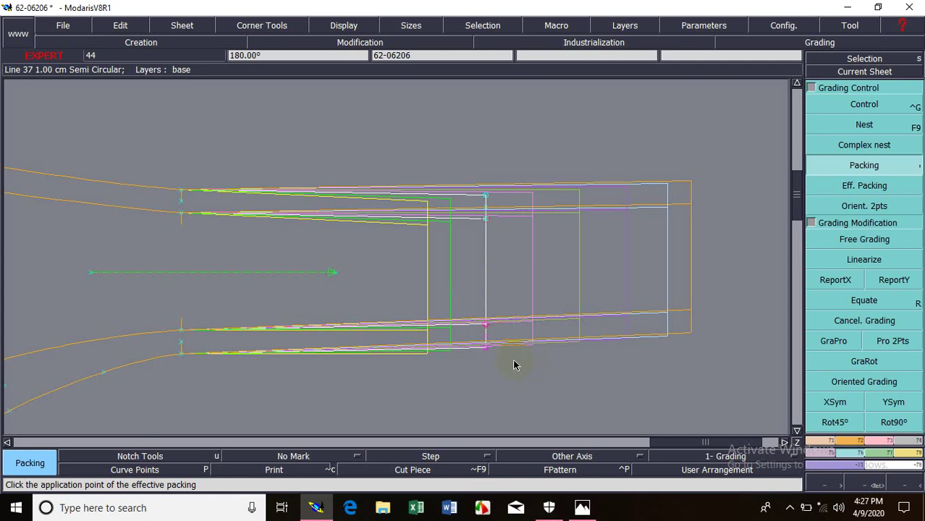
left_click(523, 368)
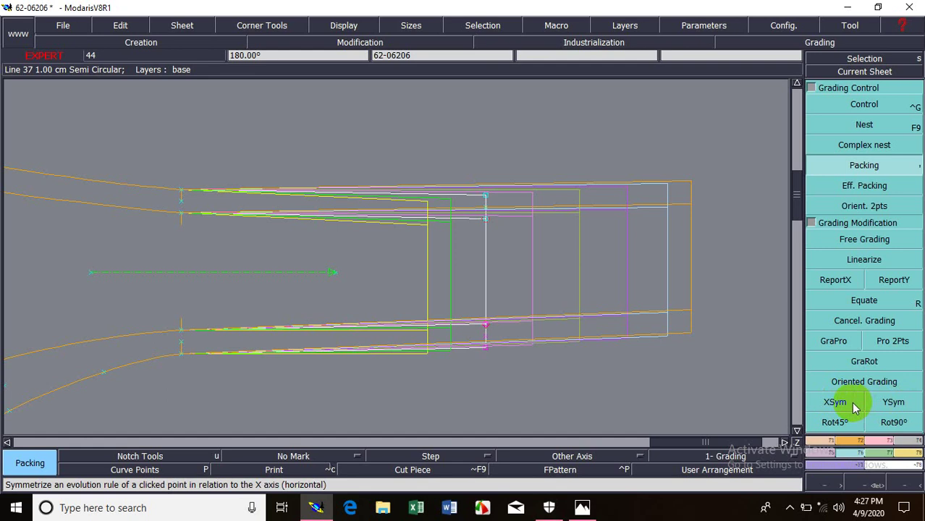
left_click(835, 280)
left_click(486, 347)
left_click(833, 403)
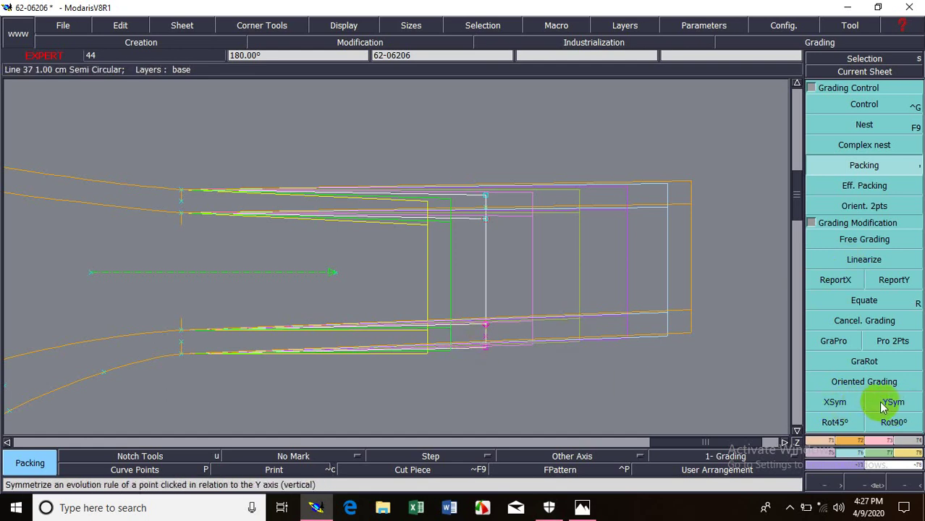
Step: Mirror the bottom corner's grading with XSym and pack all sizes along a horizontal vector
left_click(842, 403)
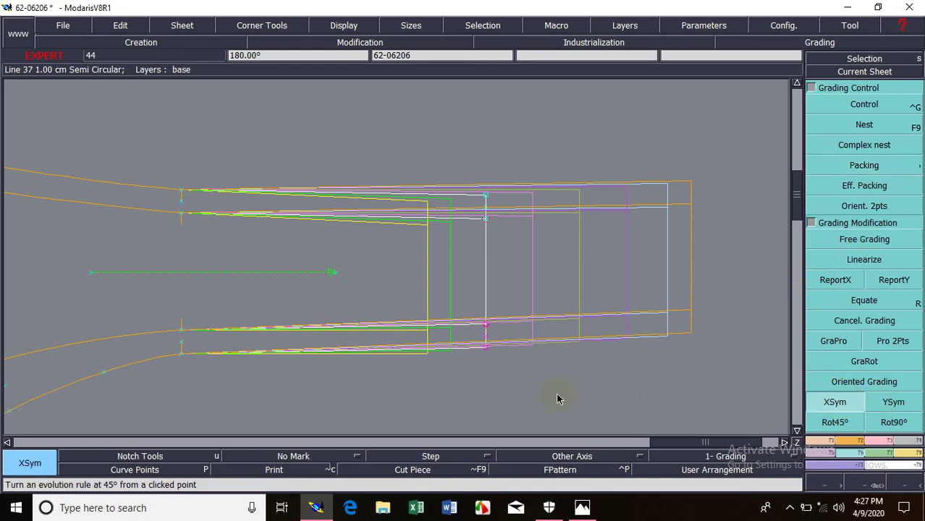
left_click(485, 349)
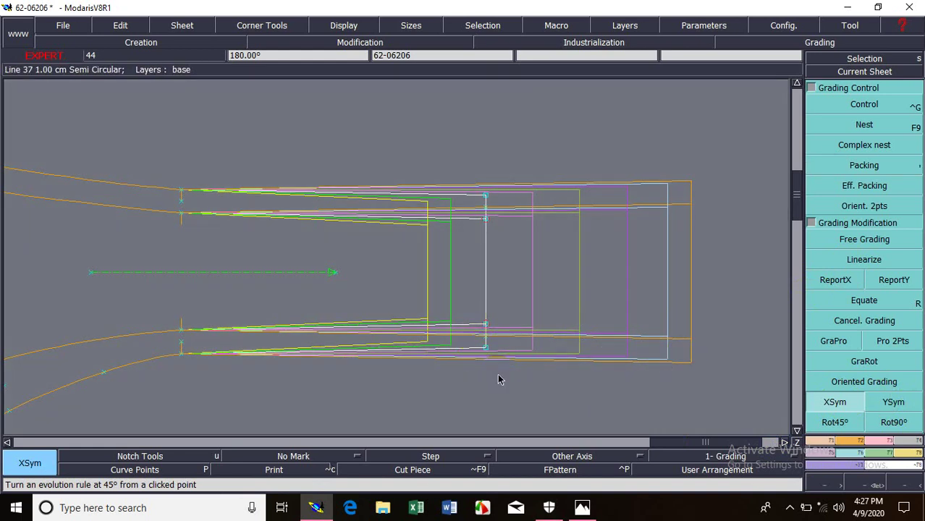
left_click(822, 165)
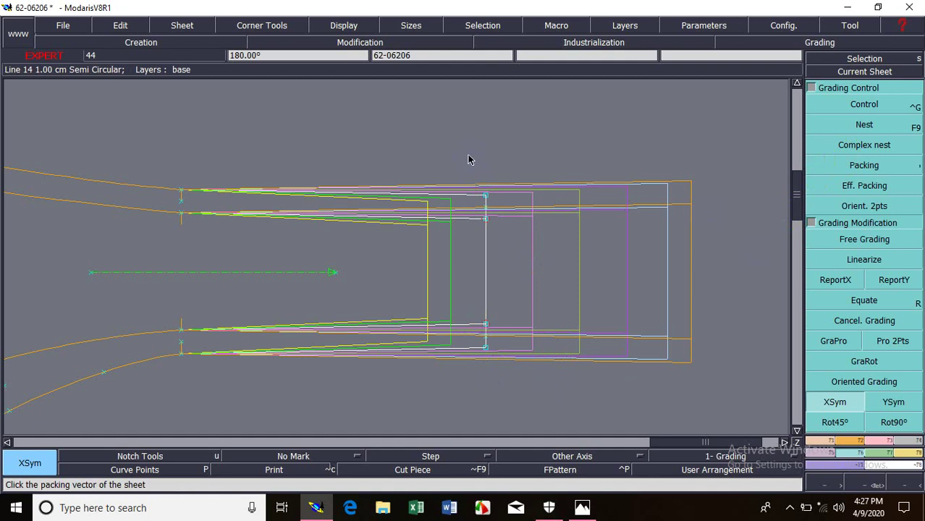
left_click(858, 163)
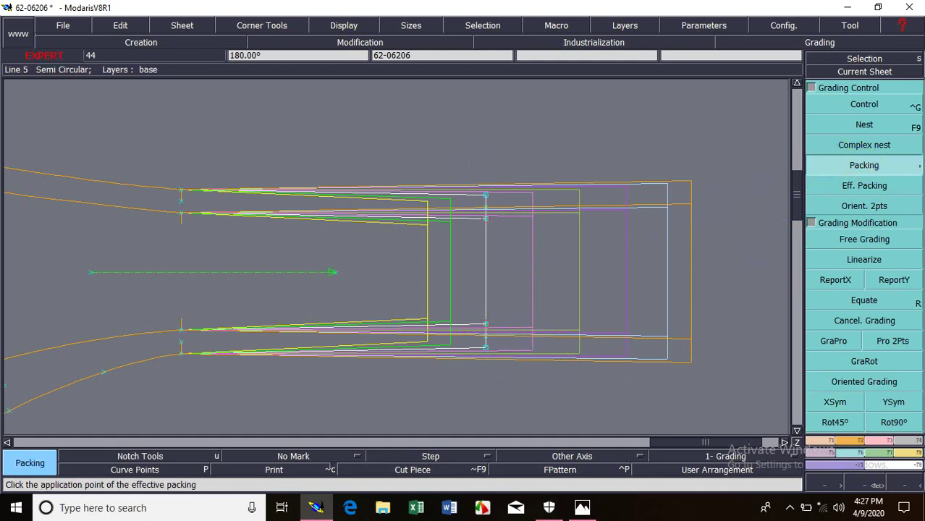
left_click(485, 348)
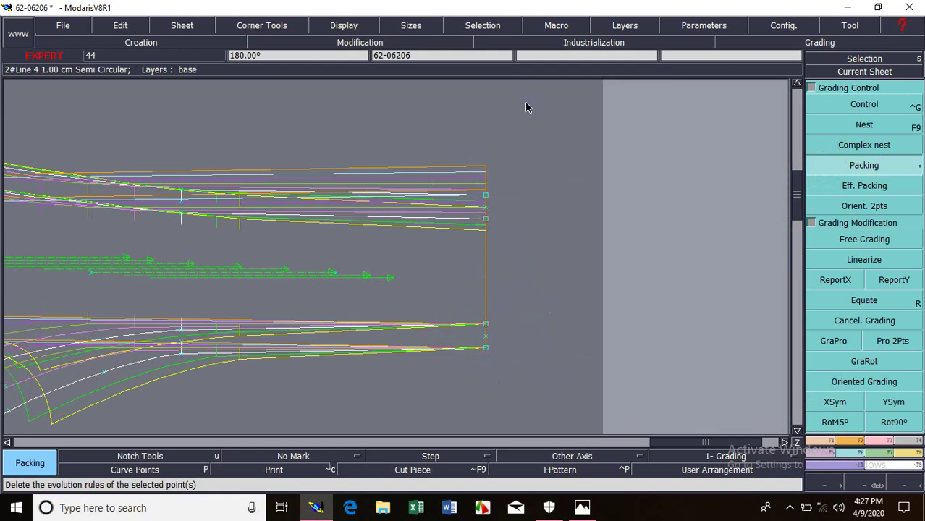
Step: Check the top corner's per-size grading, reapply the packing vector, and view the whole piece
left_click(866, 105)
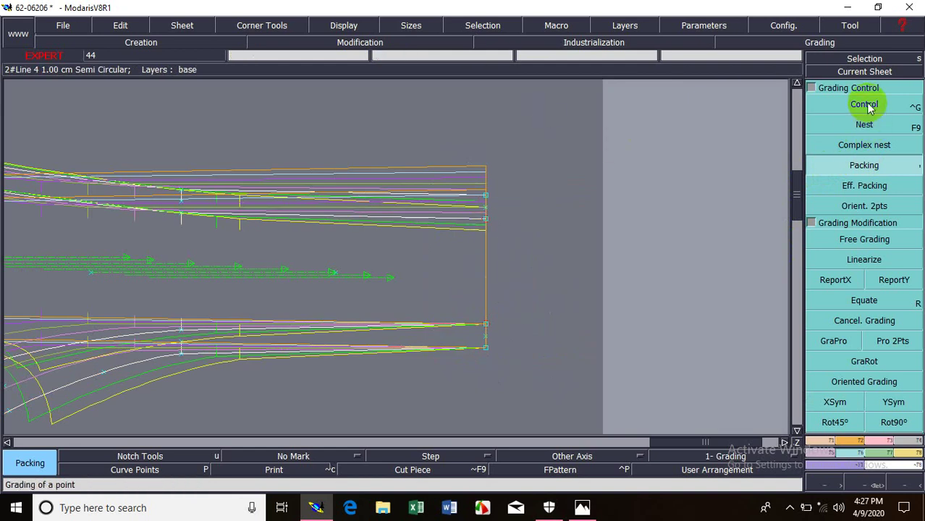
left_click(488, 198)
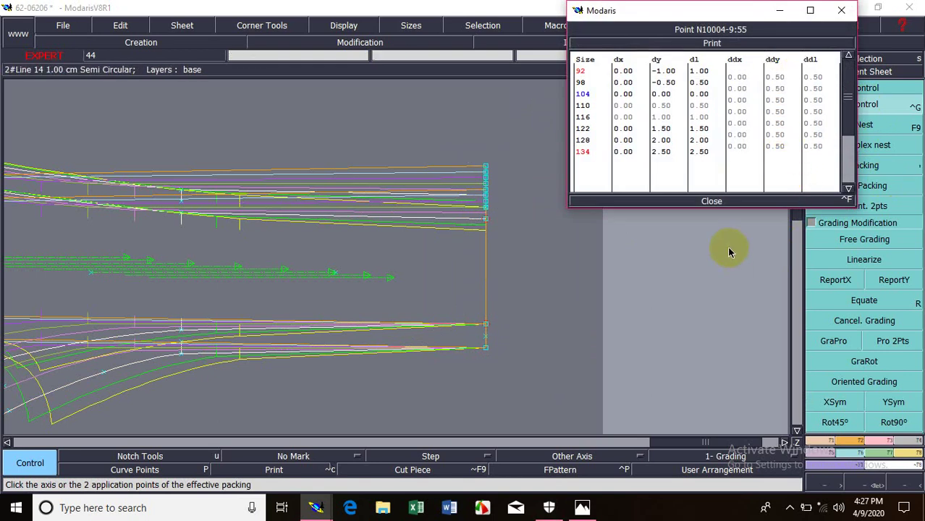
left_click(735, 202)
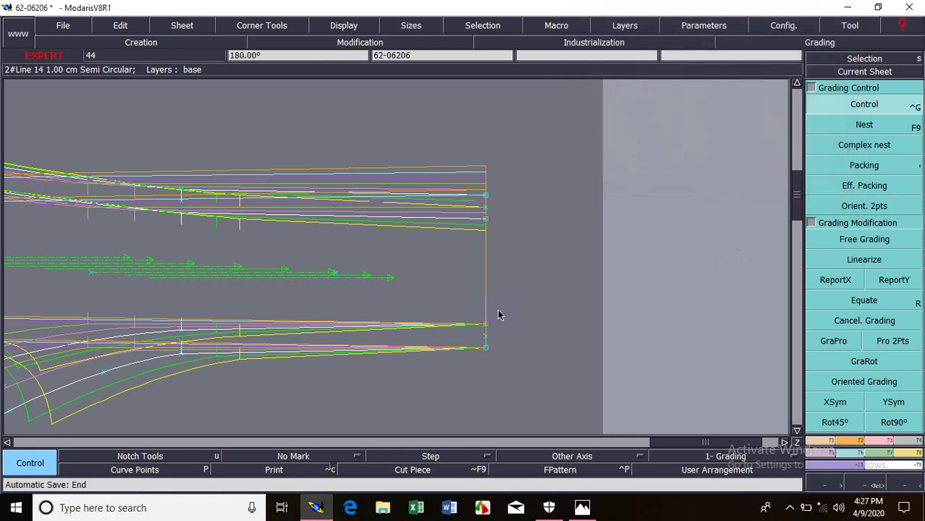
left_click(843, 168)
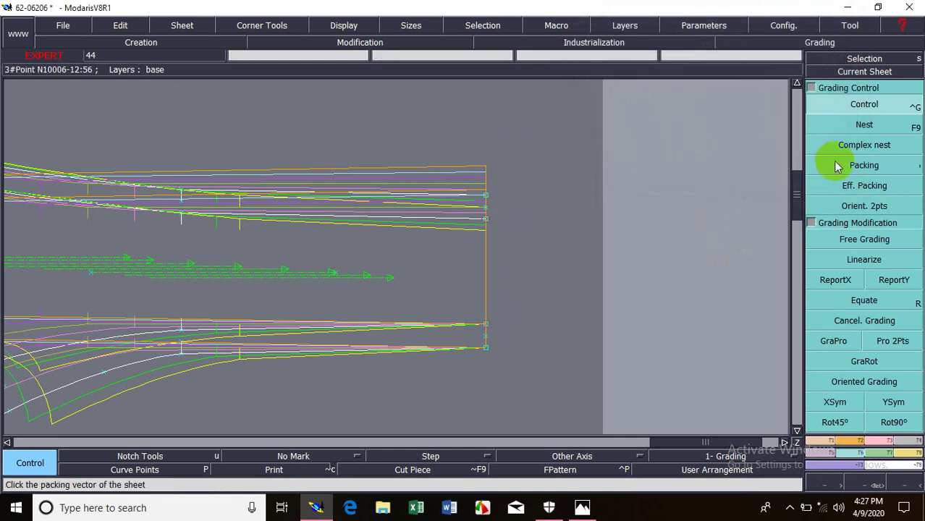
left_click(871, 169)
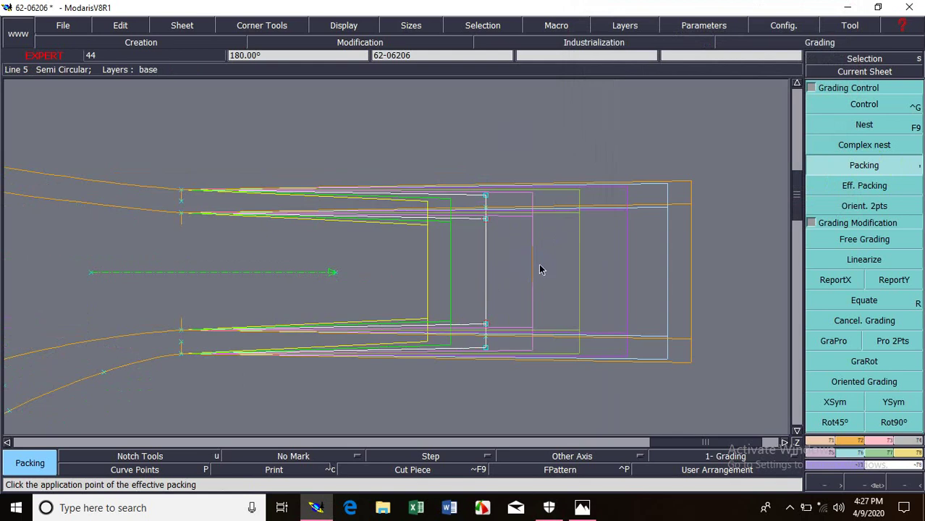
left_click(809, 154)
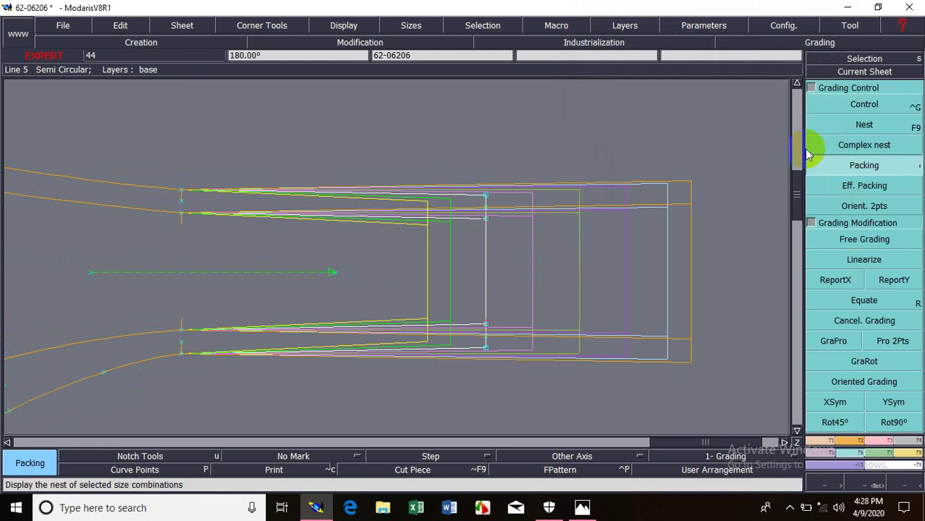
key("space")
key("z")
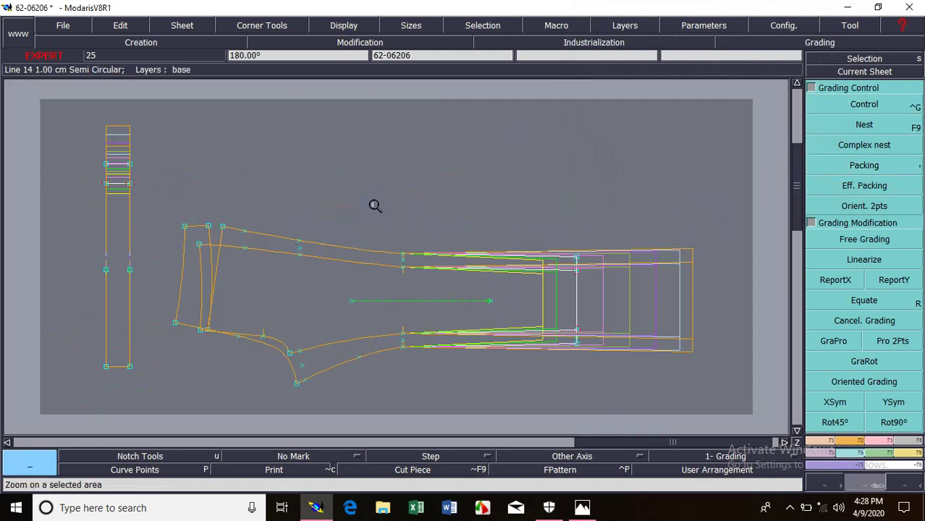
Step: Zoom on the hem and reset the lower hem corner's grading to zero
left_click_drag(339, 191, 672, 380)
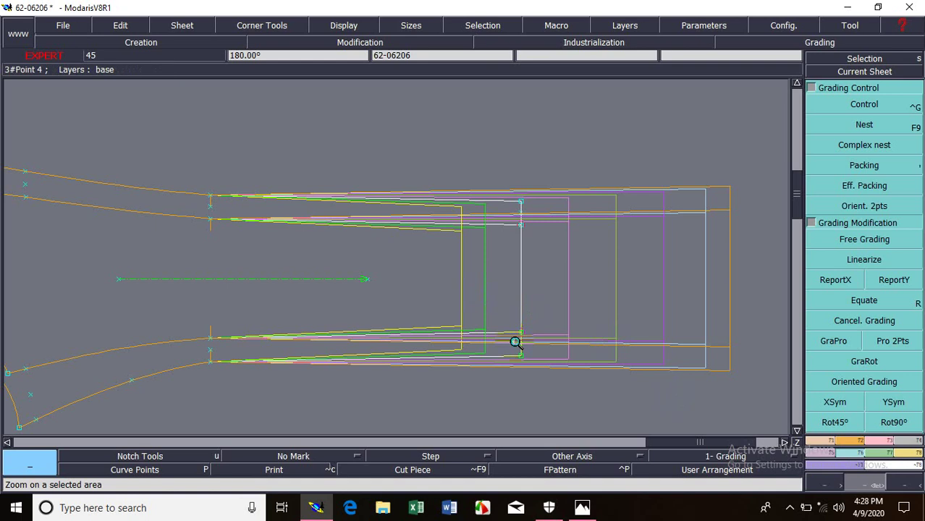
left_click(515, 343)
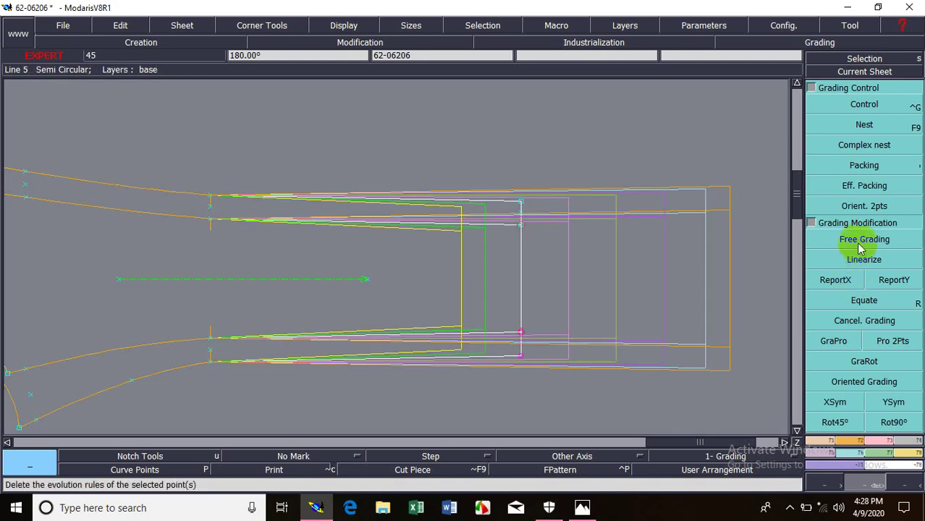
left_click(852, 319)
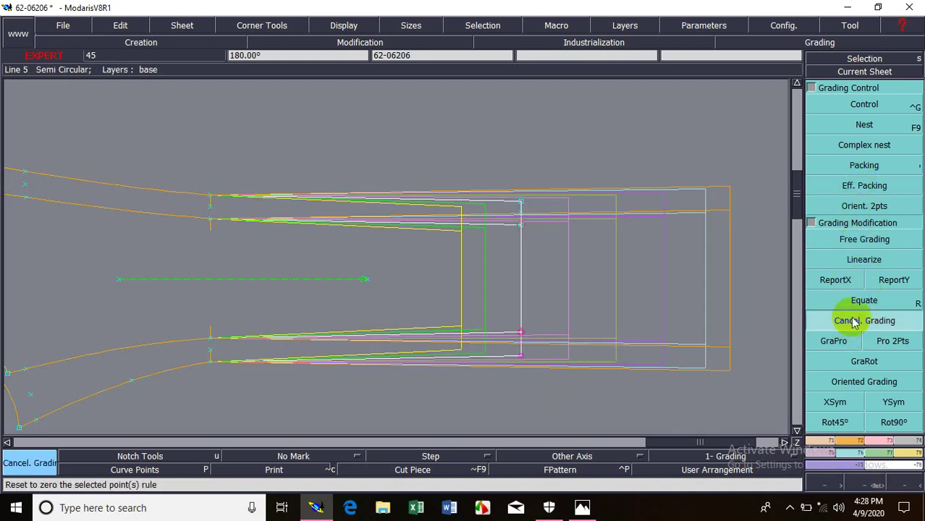
left_click(522, 357)
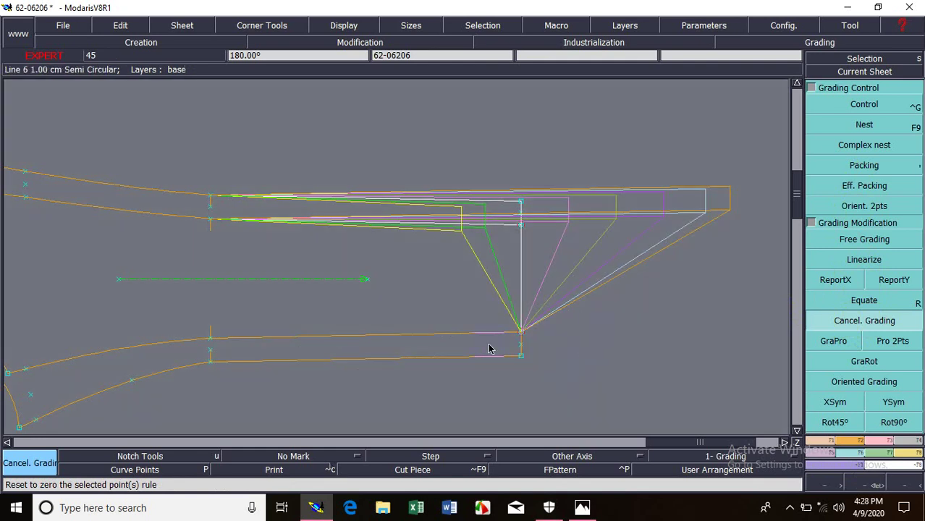
left_click(521, 332)
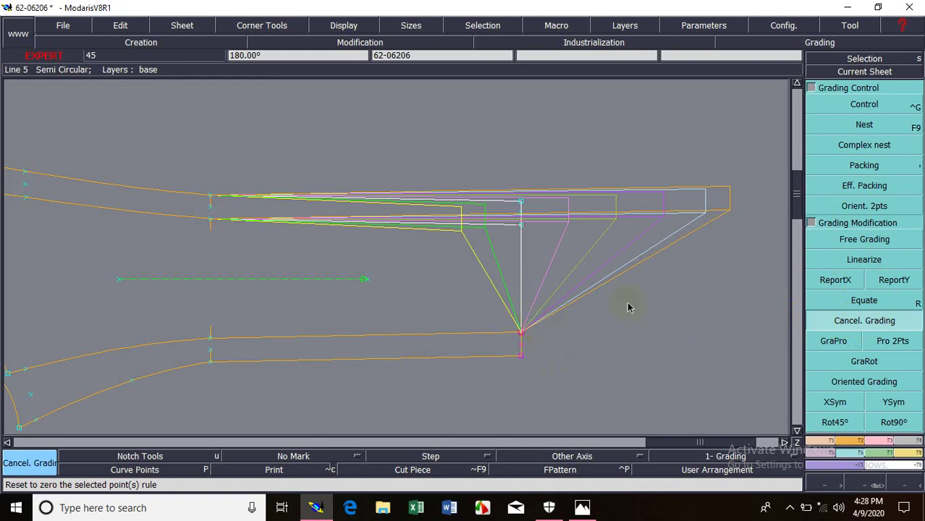
Step: Copy the upper hem corner's grading to the lower corner, mirror it with XSym, and fit the sheet
left_click(838, 283)
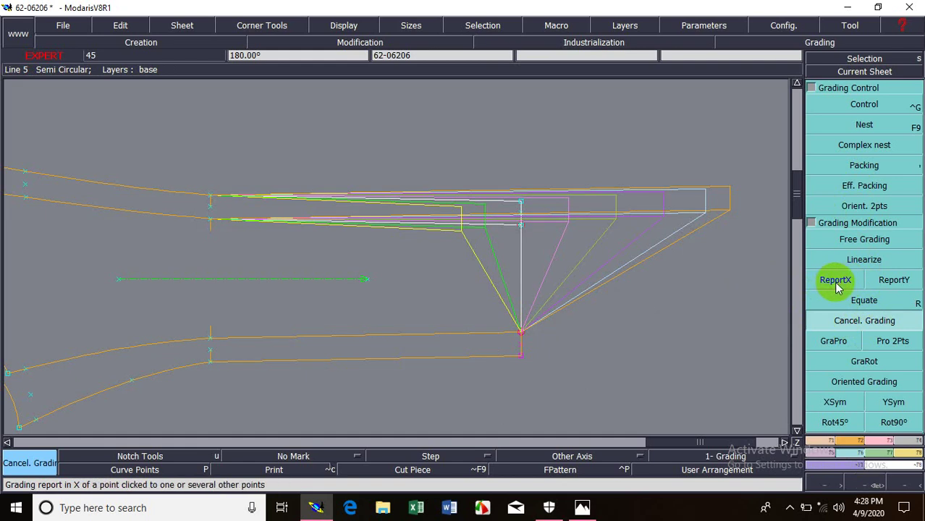
left_click(894, 281)
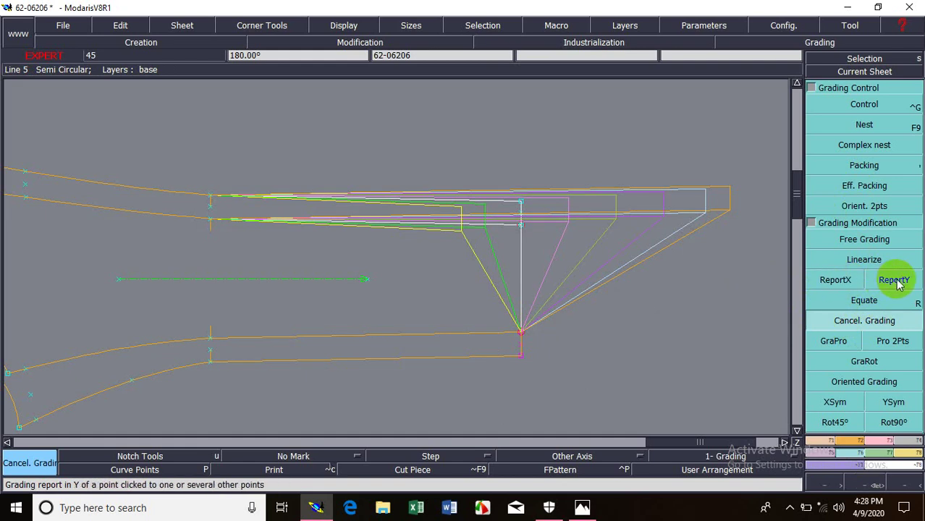
left_click(863, 302)
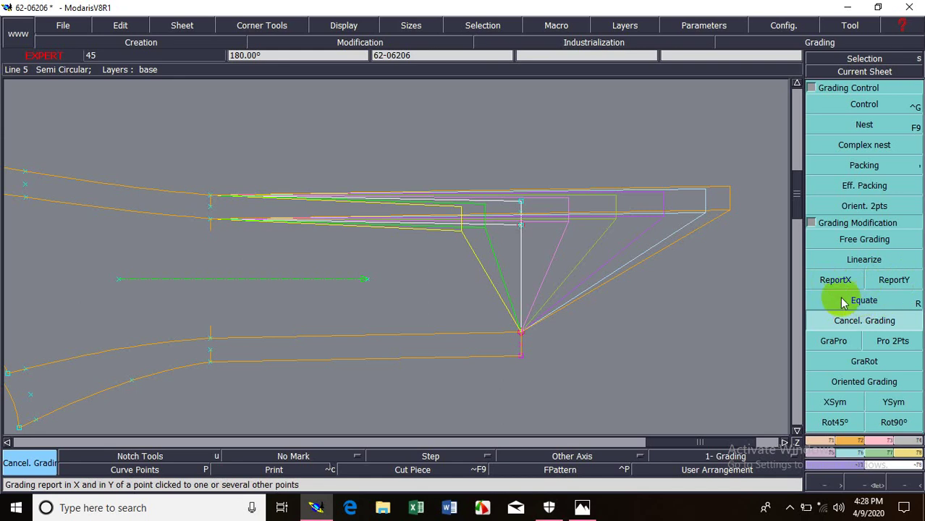
left_click(873, 302)
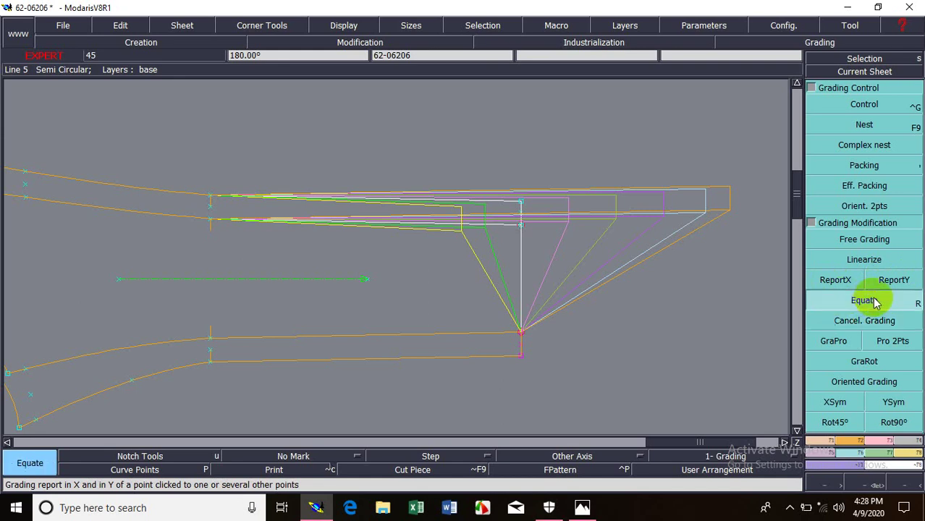
left_click(523, 204)
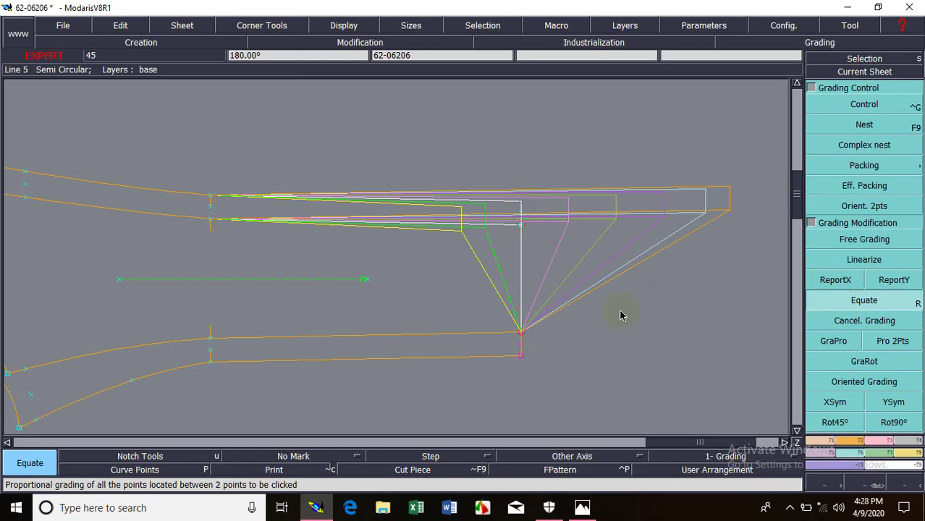
left_click(521, 354)
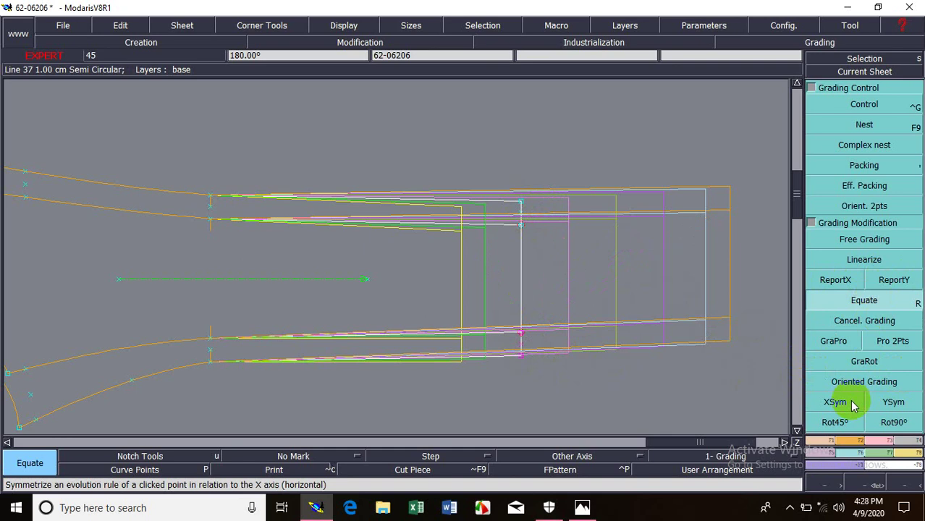
left_click(853, 407)
left_click(520, 354)
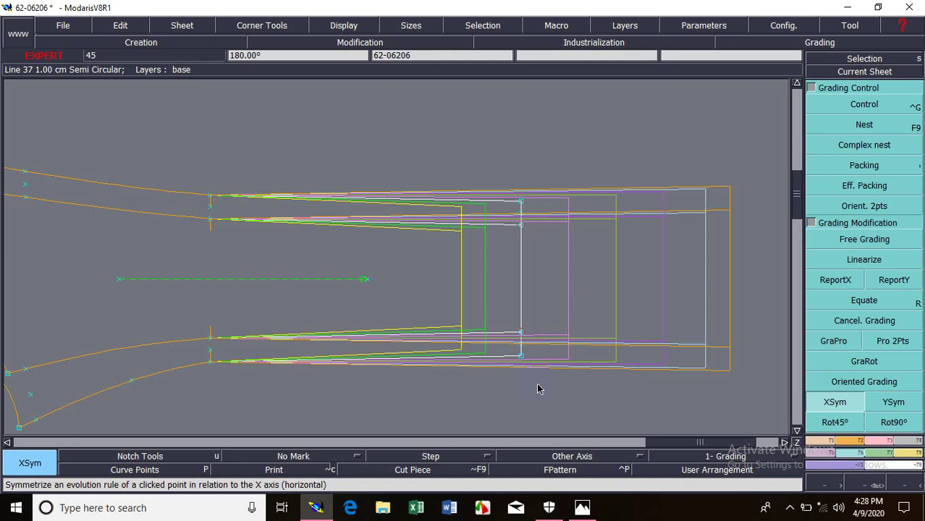
key("Home")
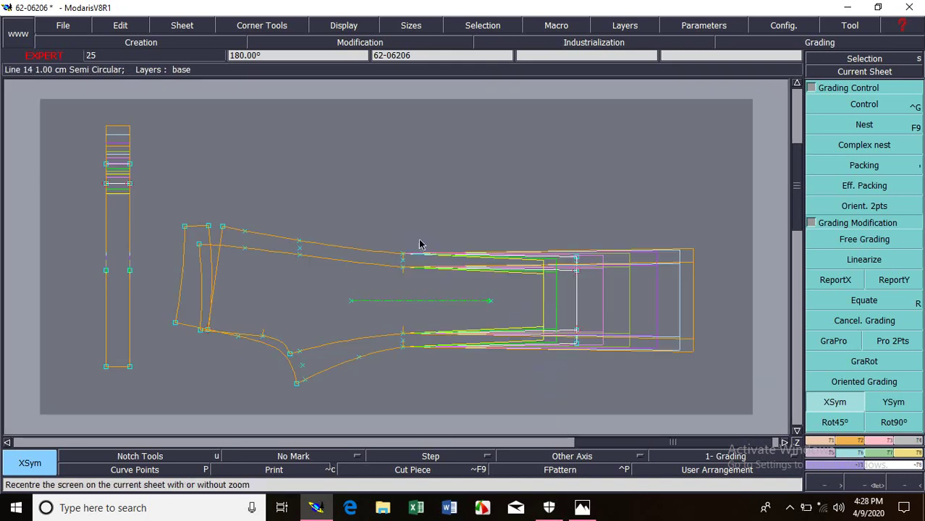
Step: Set the upper curve point's ddy increment to 0.25 for every size
left_click(843, 104)
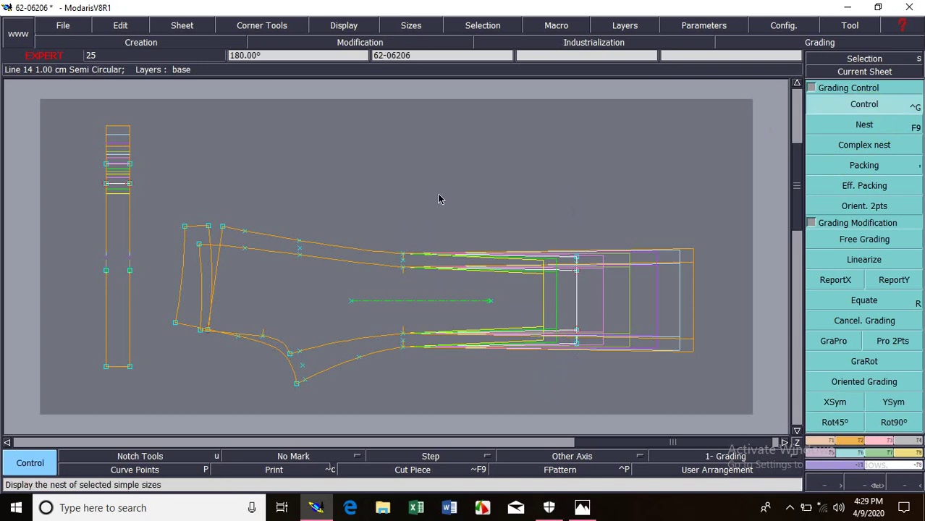
left_click(298, 242)
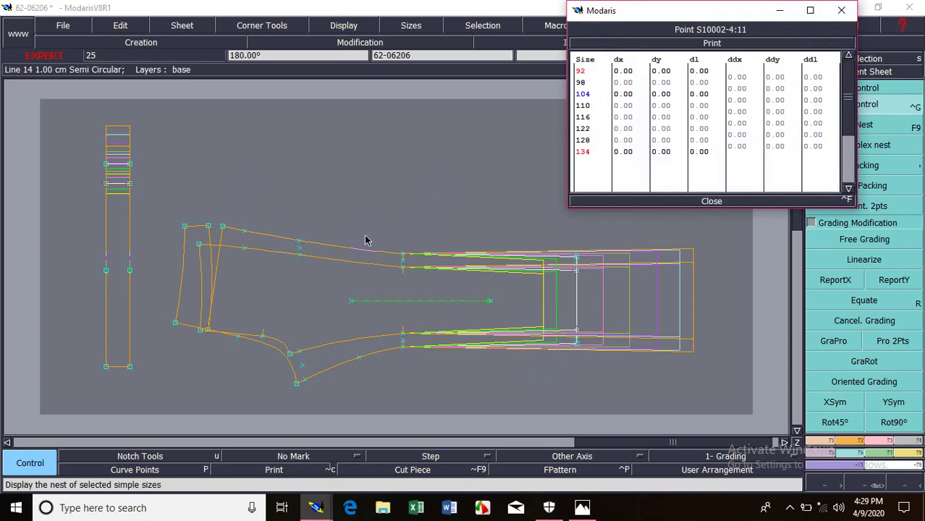
left_click_drag(776, 76, 784, 147)
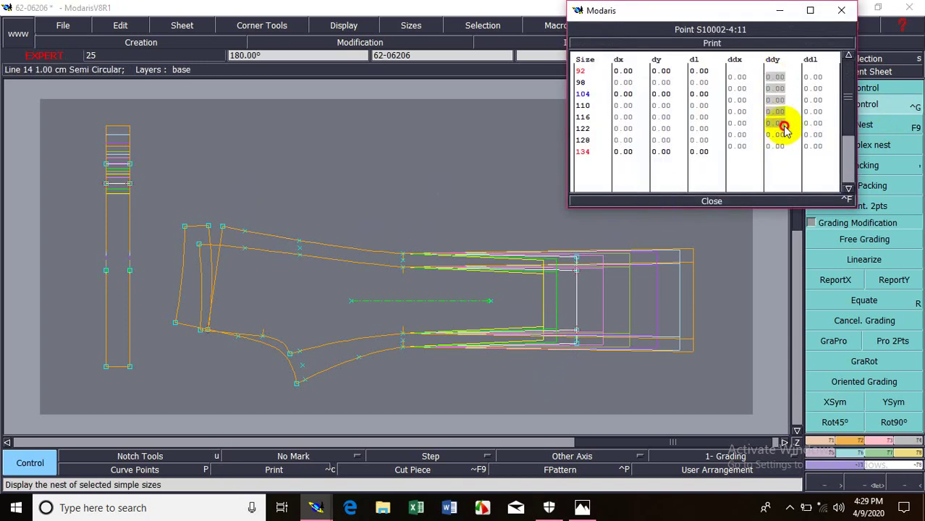
type("0.25")
key("Return")
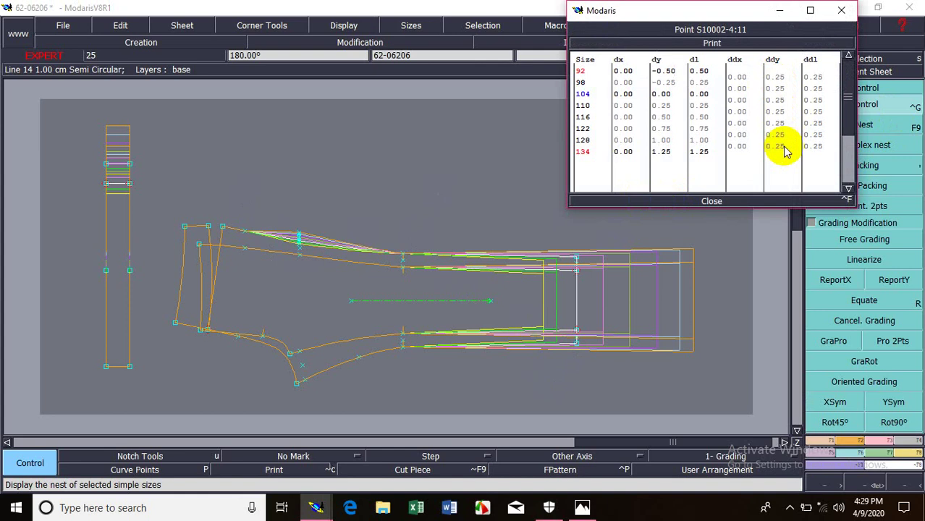
left_click(735, 203)
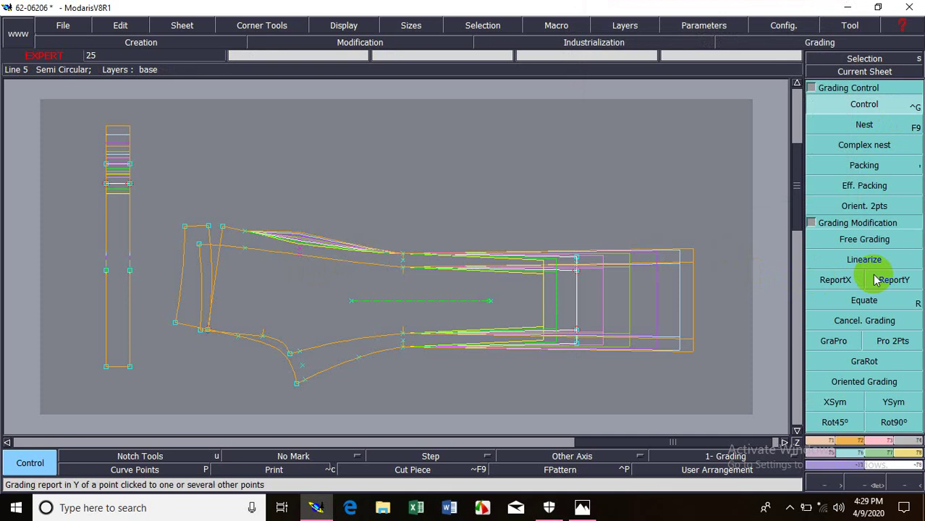
Step: Copy that Y grading to the crotch curve points and mirror the crotch point's grading with XSym
left_click(887, 281)
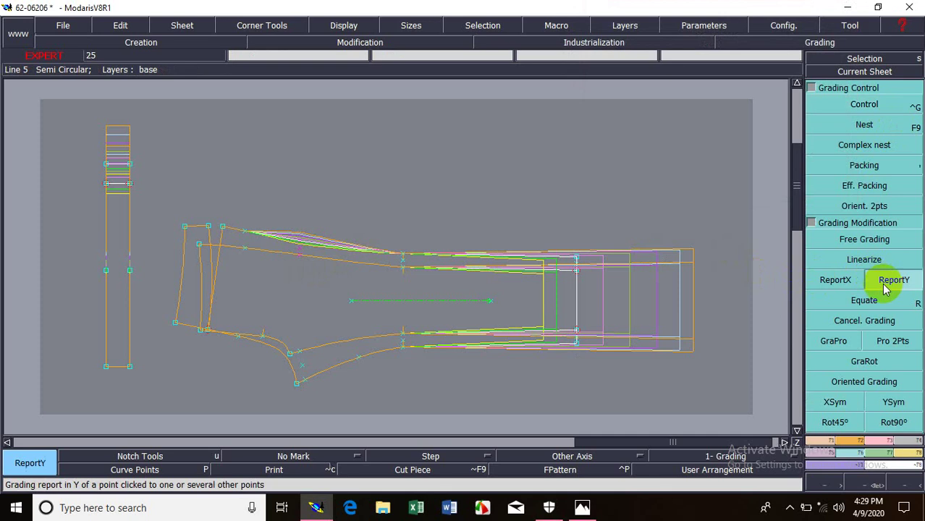
left_click(299, 255)
left_click(290, 354)
left_click(296, 383)
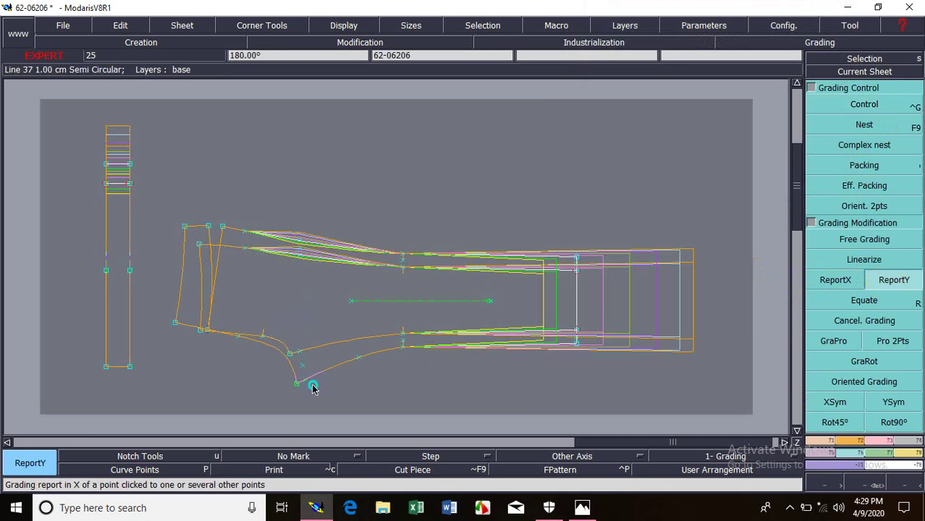
right_click(323, 396)
left_click(302, 256)
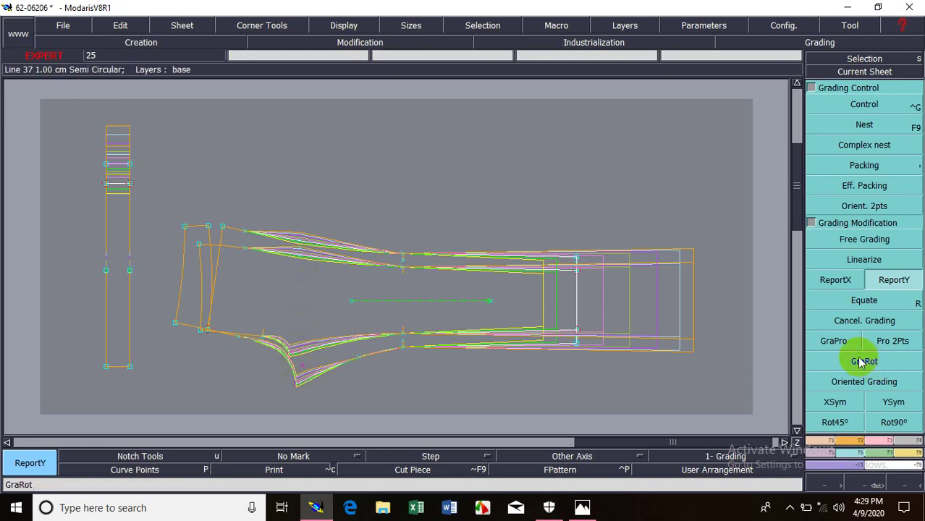
left_click(835, 401)
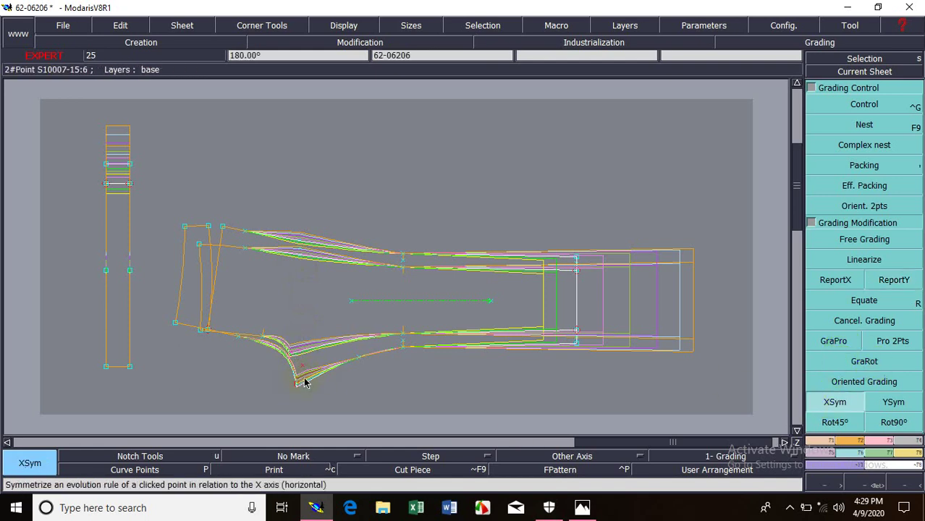
left_click(303, 385)
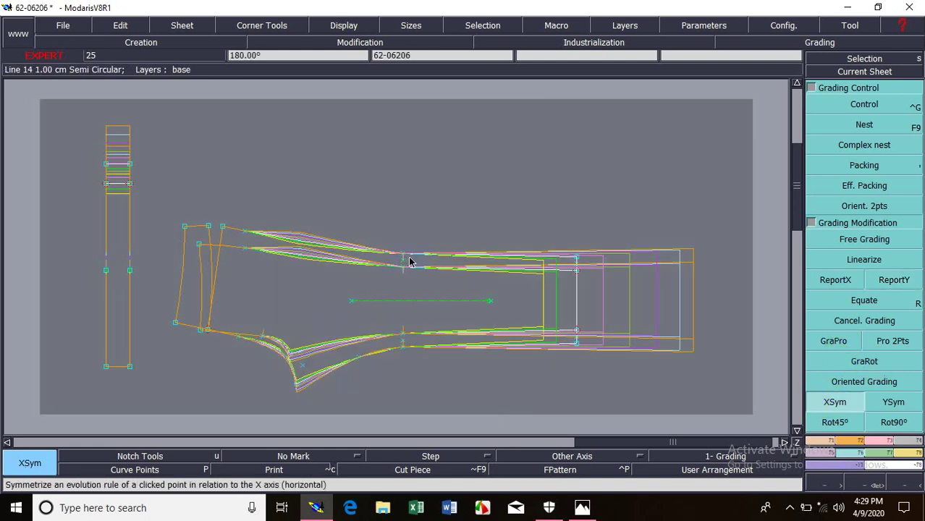
key("z")
left_click_drag(232, 202, 697, 405)
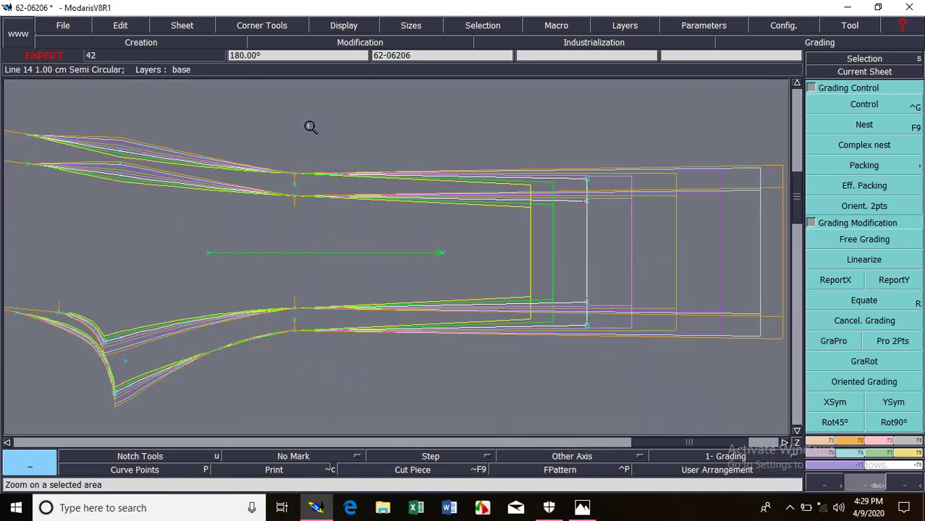
left_click(853, 144)
left_click(846, 164)
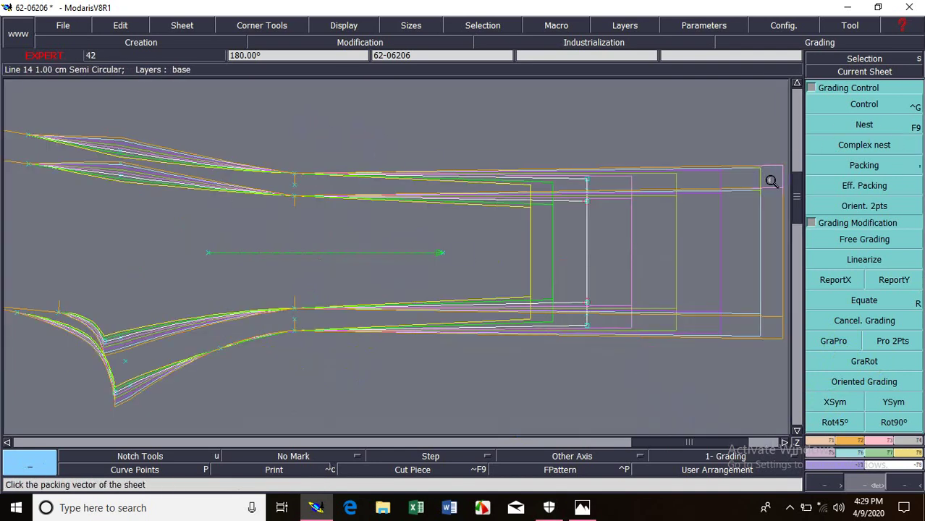
left_click(850, 190)
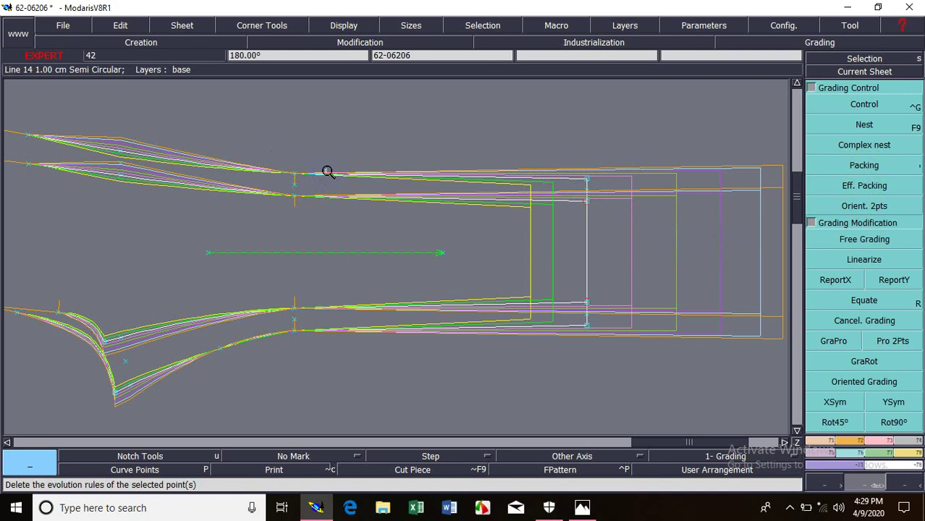
left_click(843, 243)
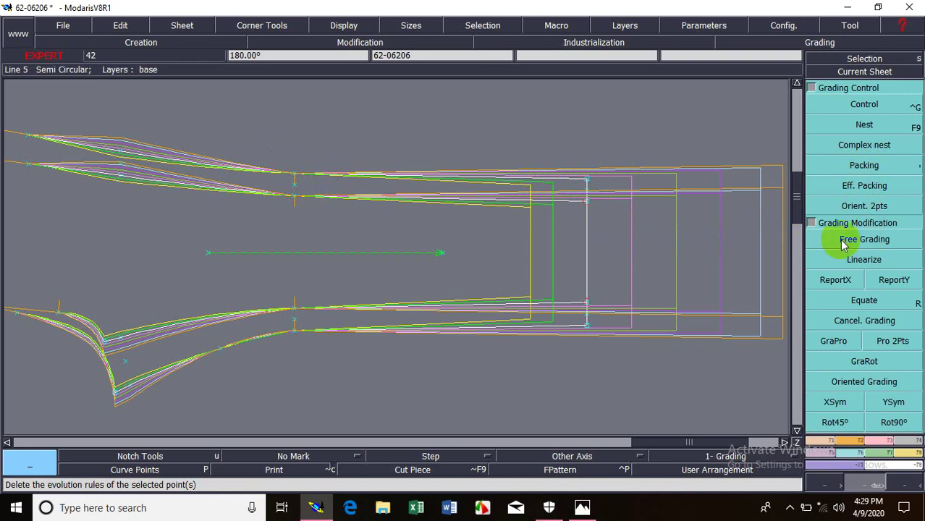
Step: With GraPro, grade the upper edge points proportionally between their end points
left_click(826, 343)
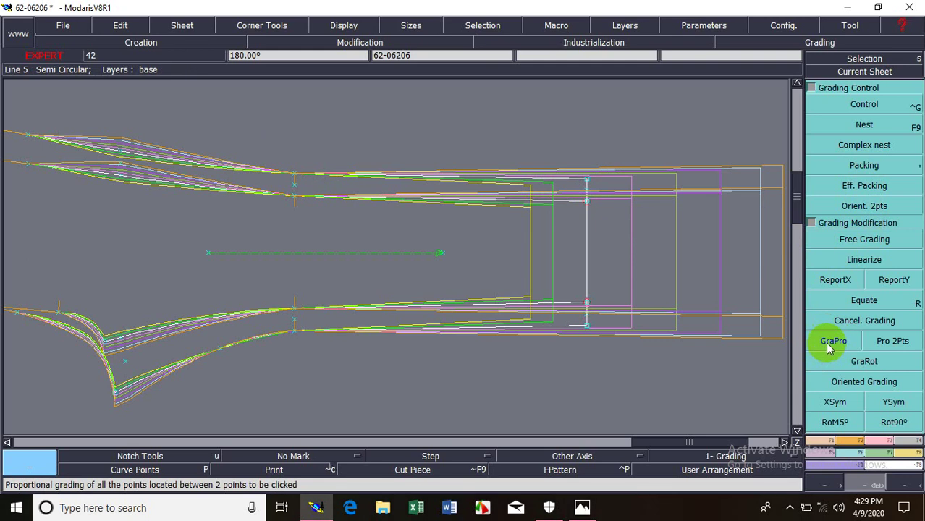
left_click(844, 348)
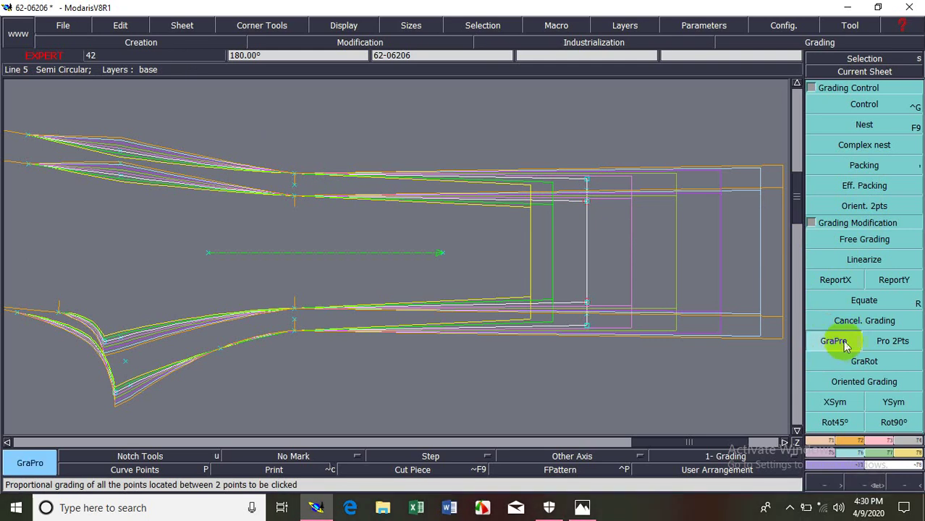
left_click(121, 153)
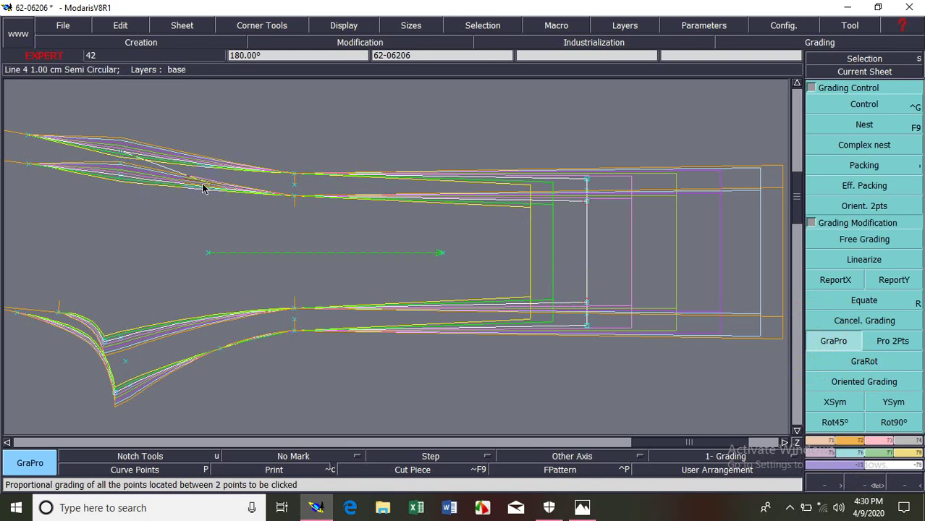
left_click(586, 182)
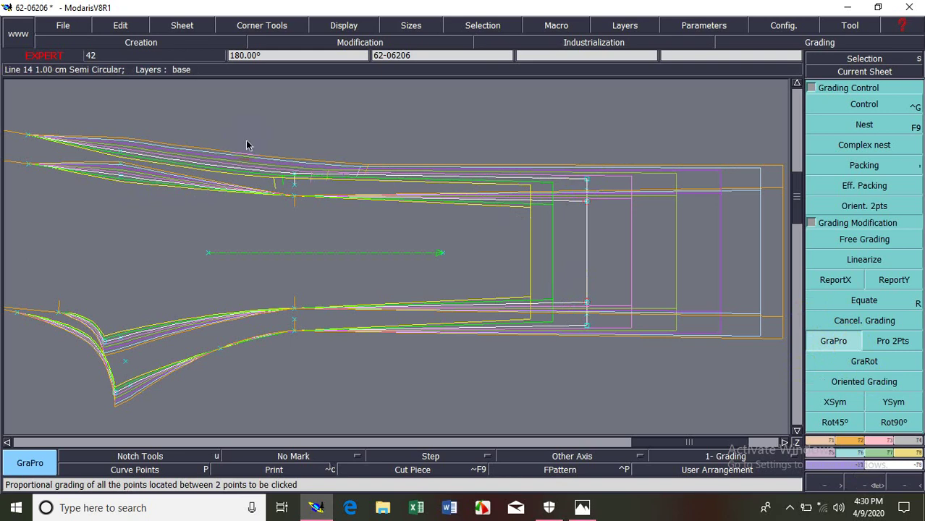
left_click(121, 178)
left_click(588, 207)
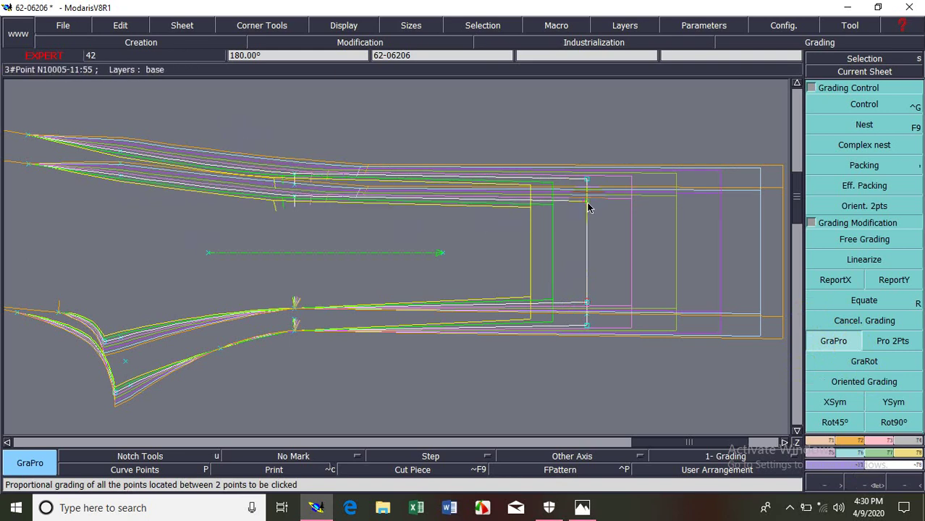
Step: Spread the lower edge and crotch curve grading proportionally between their end points
left_click(123, 340)
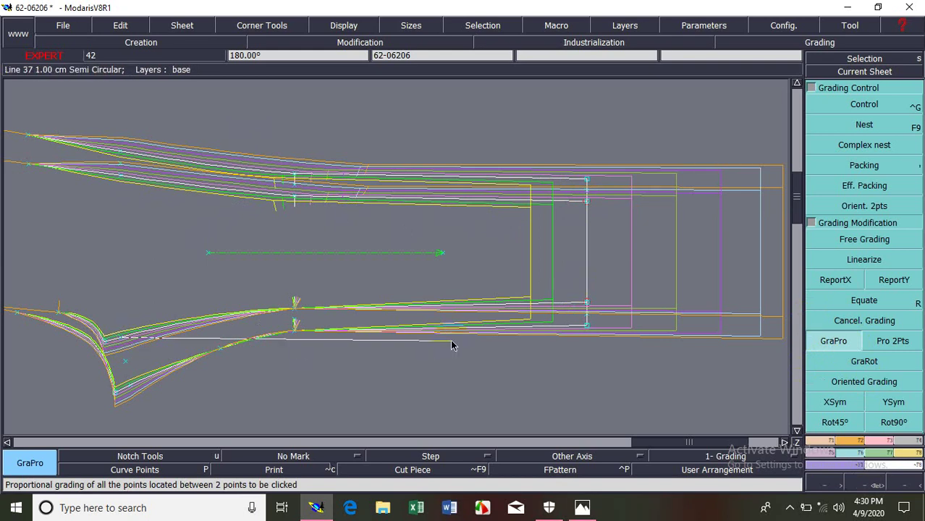
left_click(587, 302)
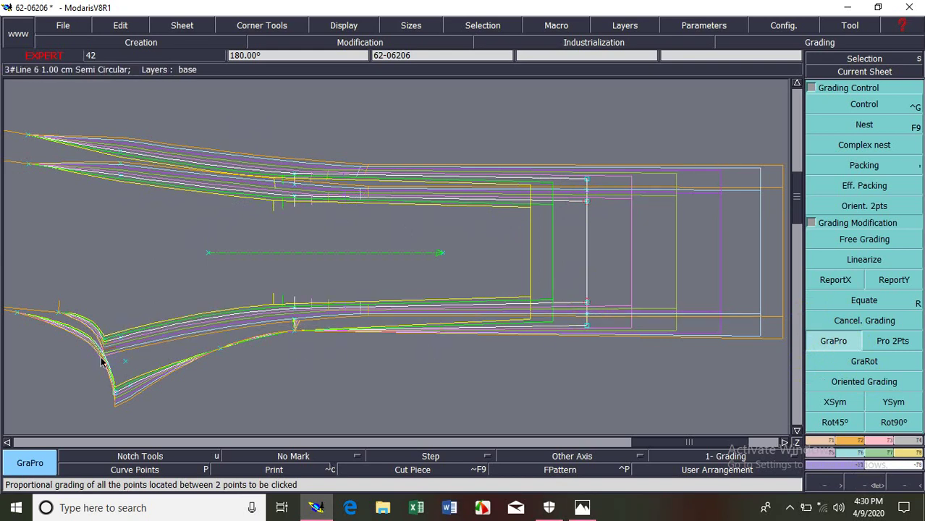
left_click(130, 387)
left_click(587, 325)
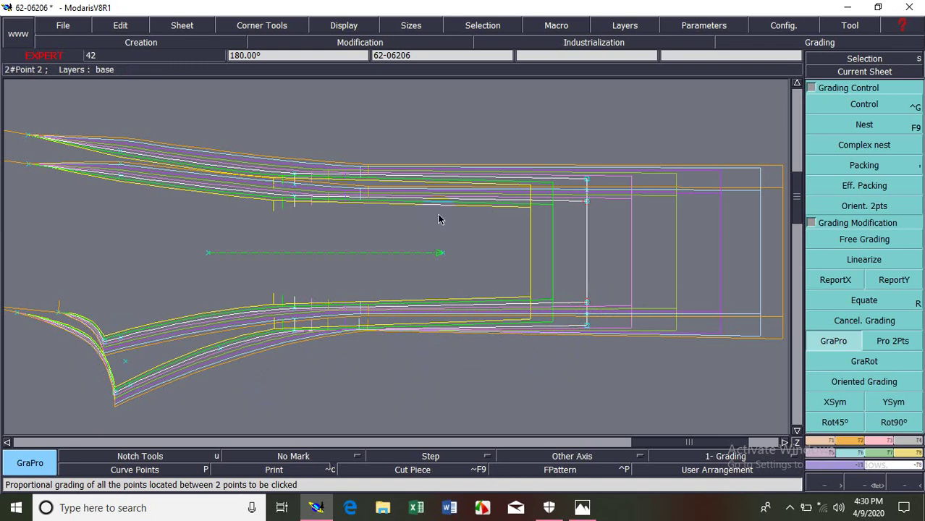
key("z")
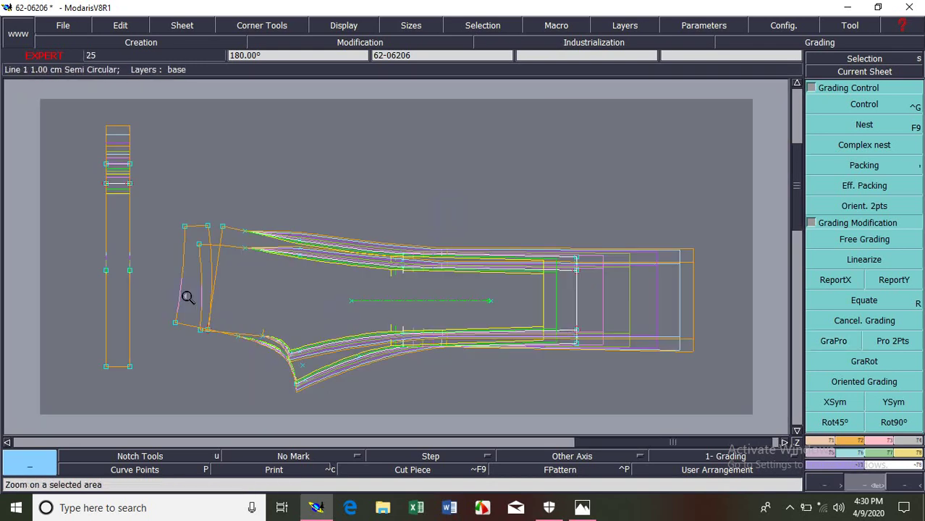
left_click_drag(162, 294, 347, 370)
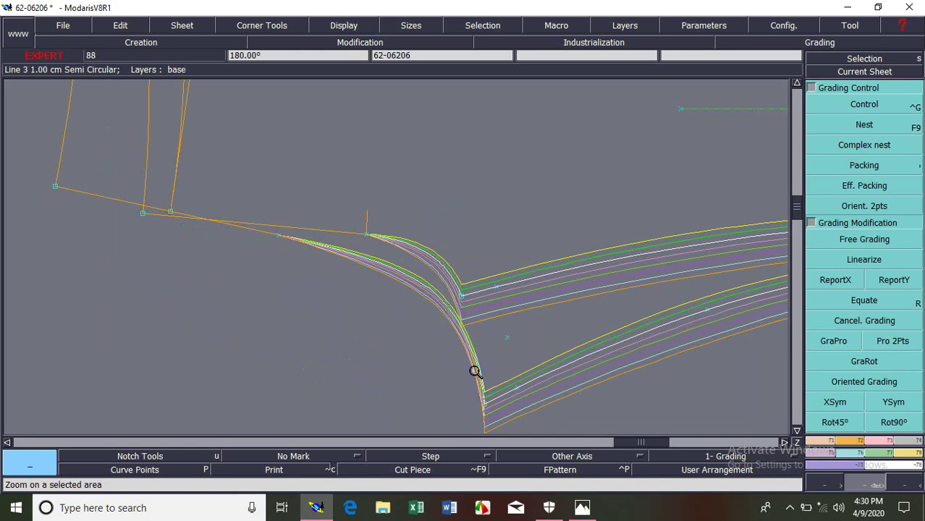
left_click(483, 402)
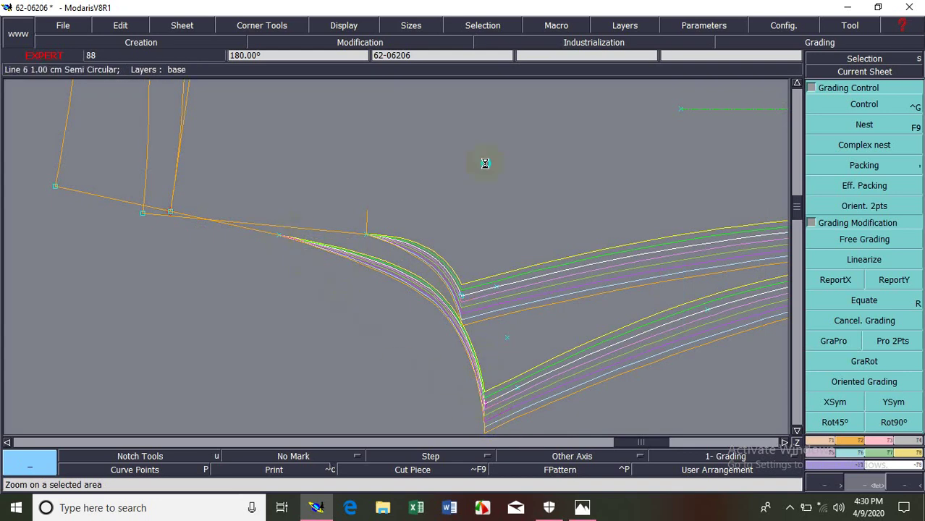
key("space")
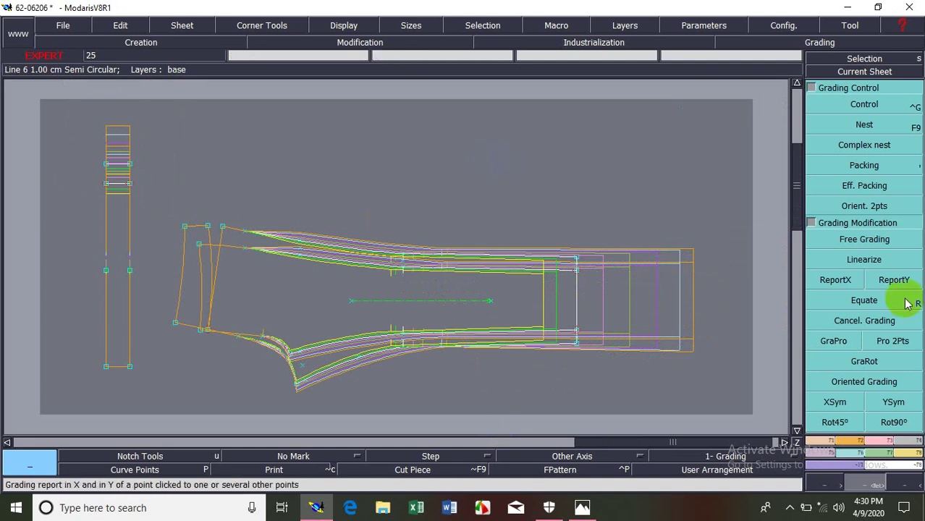
left_click(839, 346)
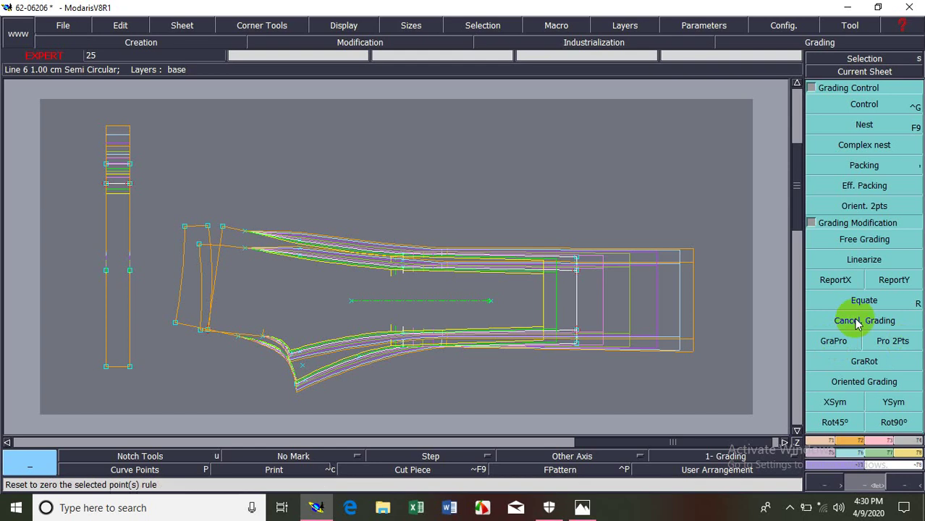
Step: Box-select the upper-left corner points and ReportY a chosen point's Y grading onto them
left_click(858, 240)
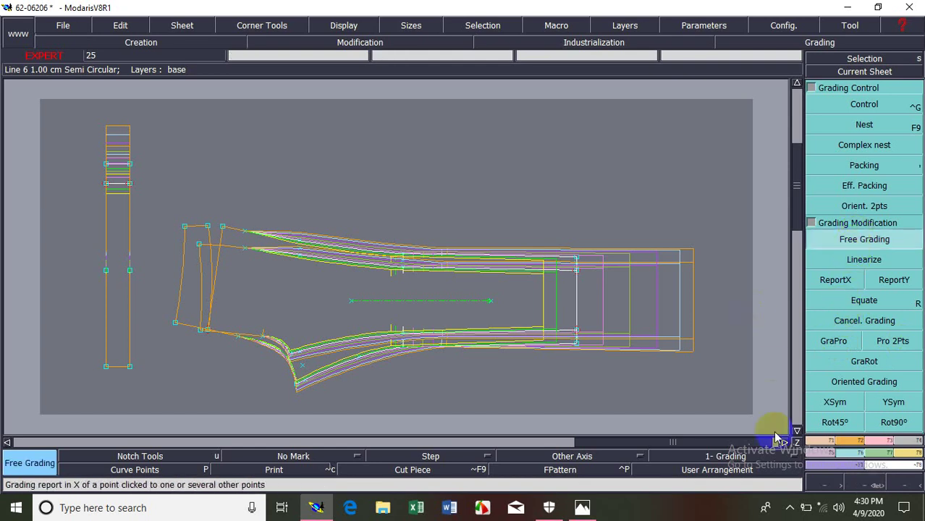
left_click(876, 484)
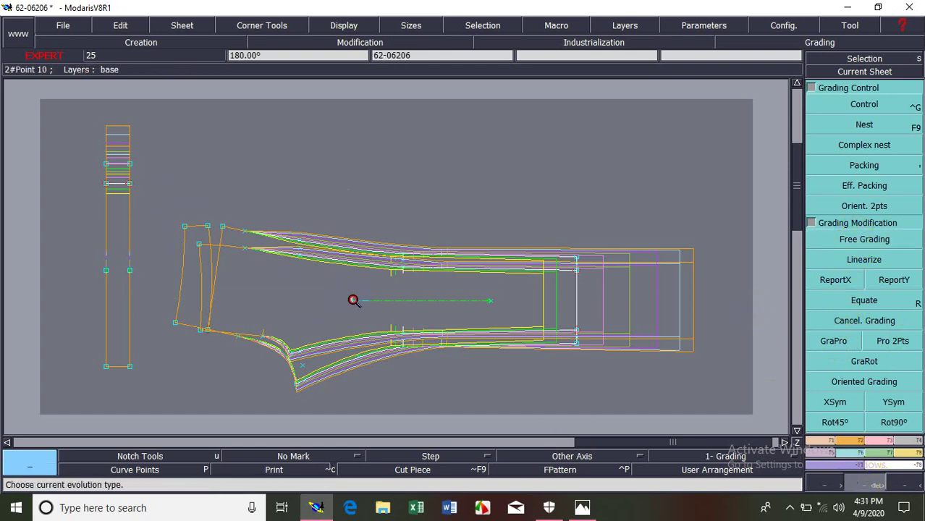
left_click_drag(159, 191, 405, 322)
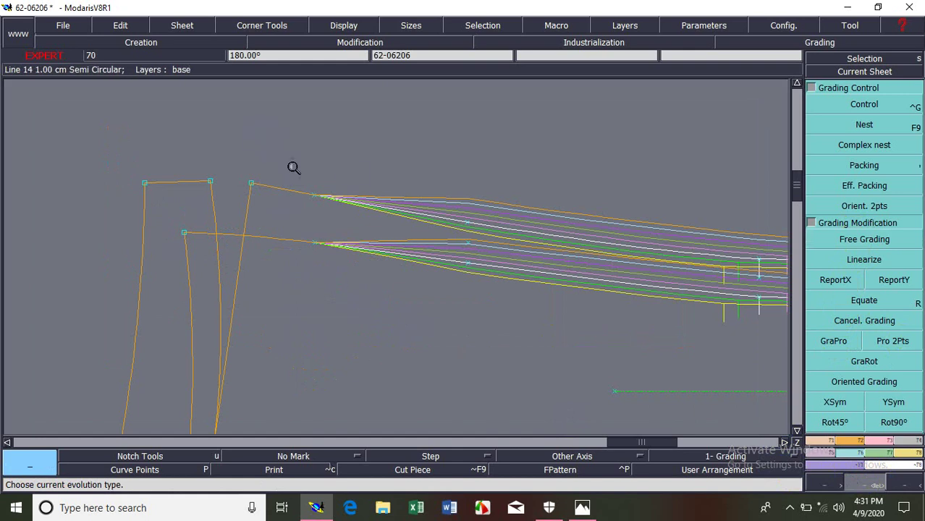
left_click_drag(74, 136, 360, 290)
left_click_drag(103, 120, 389, 284)
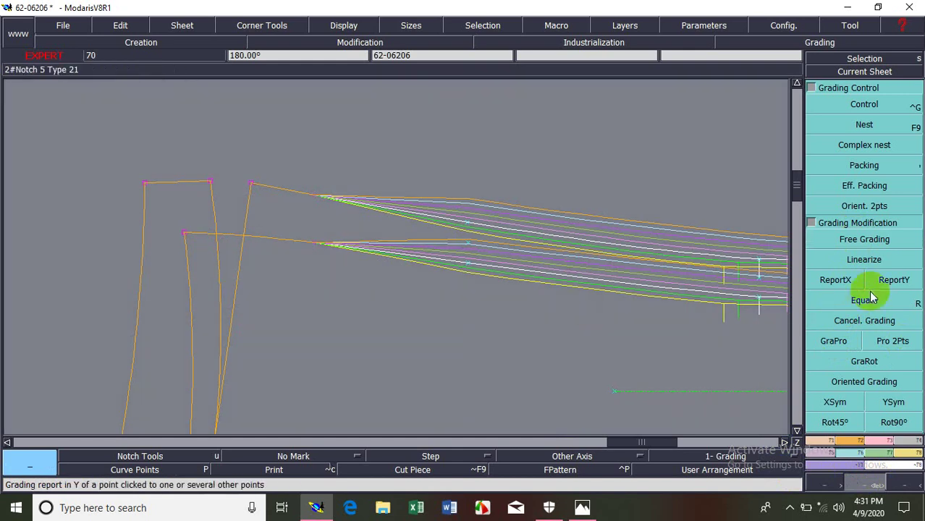
left_click(888, 281)
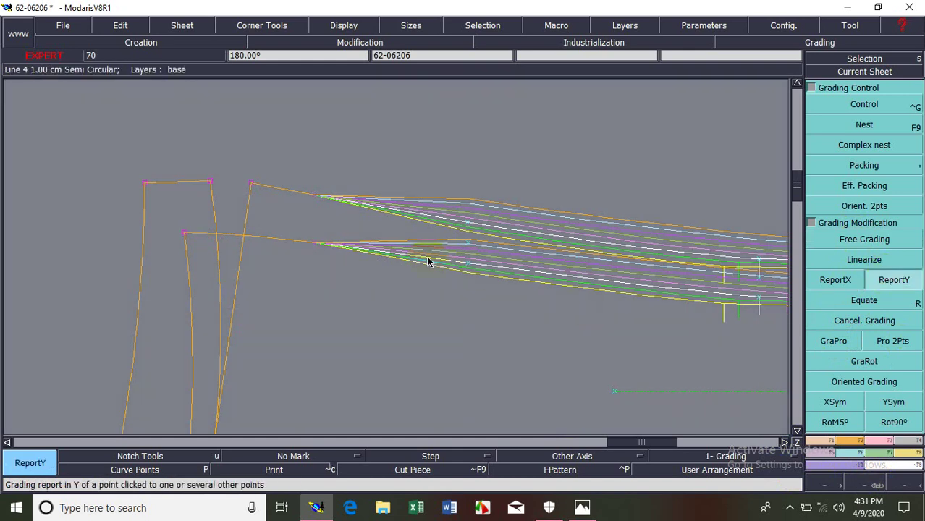
left_click(313, 248)
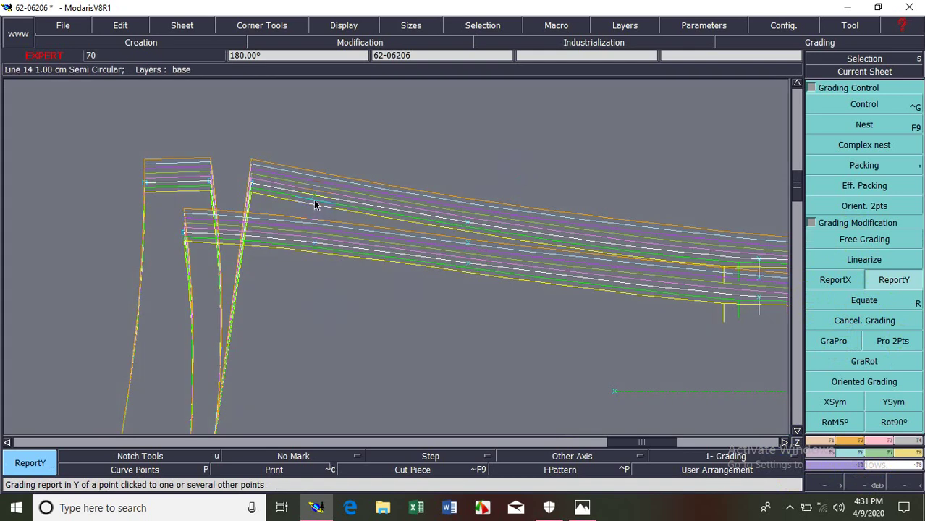
left_click(876, 104)
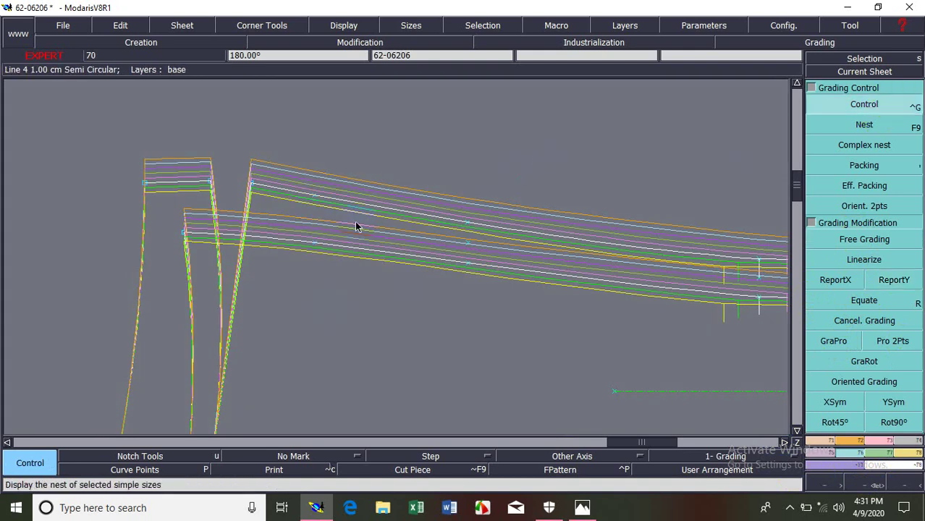
Step: Set Point 27's ddy increment to 0.1 for sizes 98 to 134
left_click(312, 193)
left_click_drag(775, 75, 783, 145)
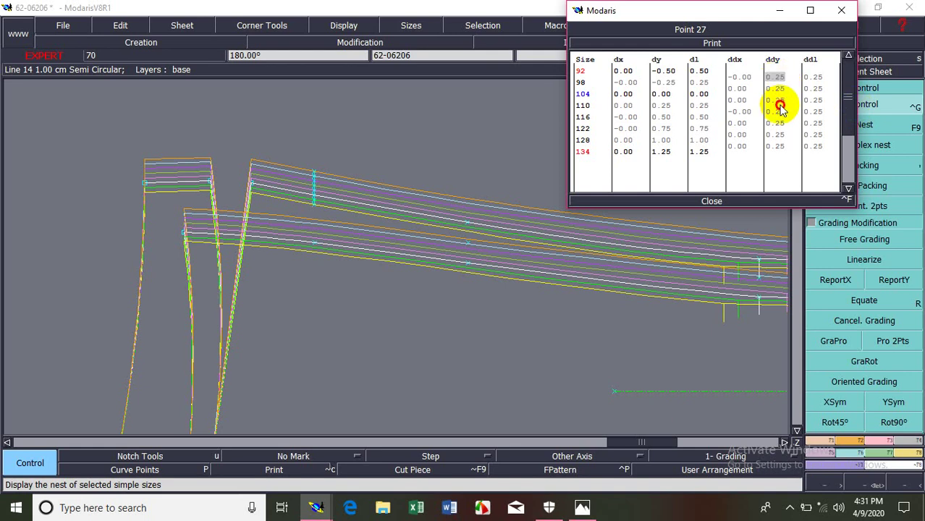
type("0.1")
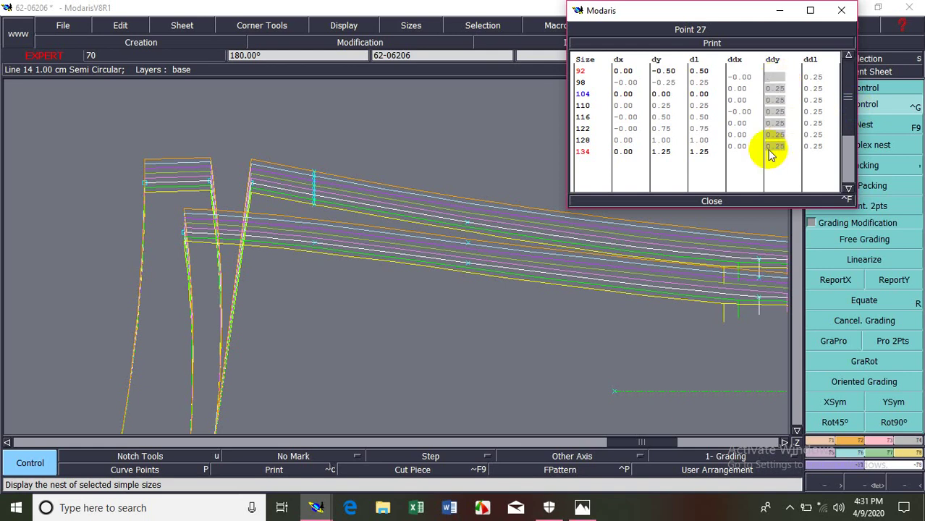
key("Return")
left_click(737, 202)
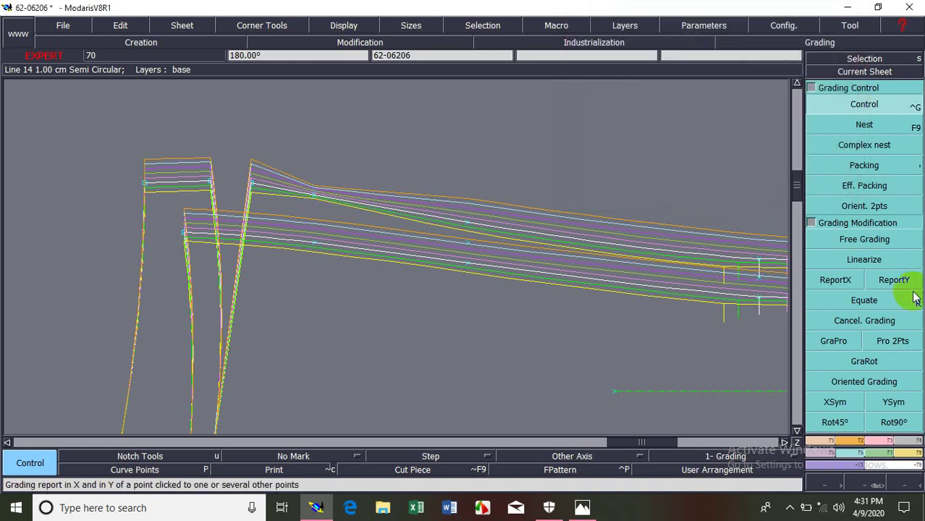
Step: ReportY Point 27's Y grading onto the matching lower edge point
left_click(886, 280)
left_click(314, 196)
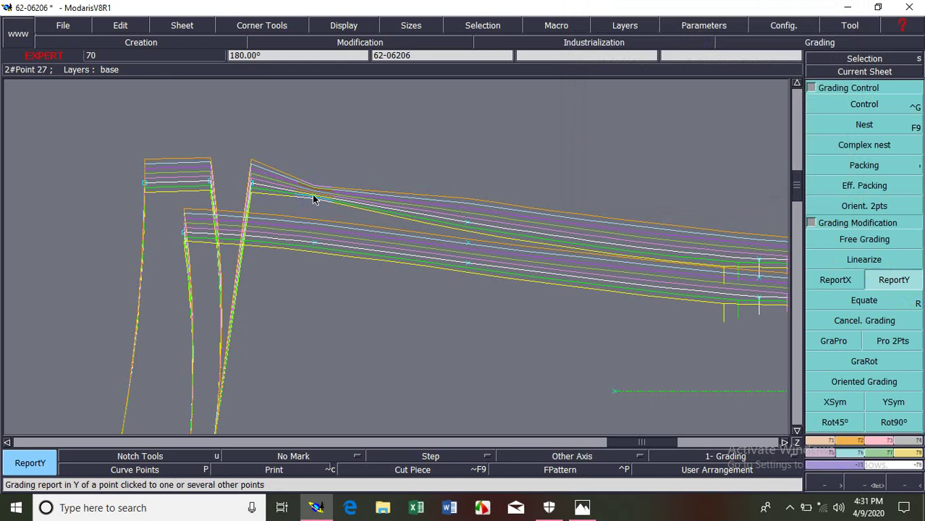
left_click(314, 243)
left_click(882, 279)
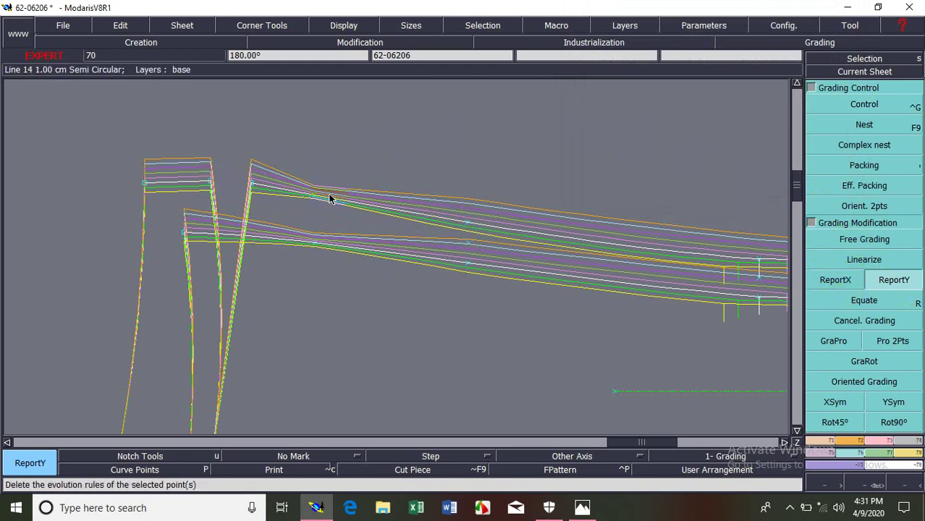
left_click(805, 262)
Step: Free the grading on both the upper and lower edge points, then view the whole sheet
left_click(862, 239)
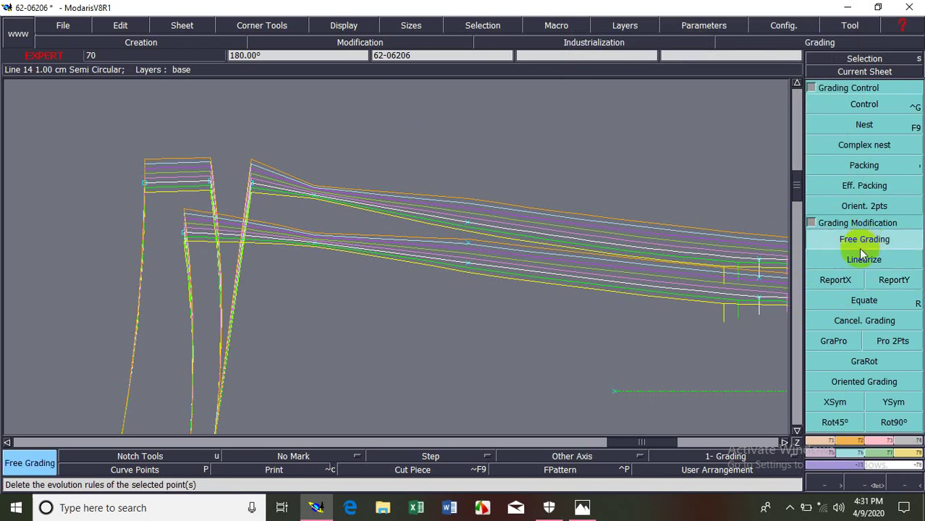
left_click(312, 197)
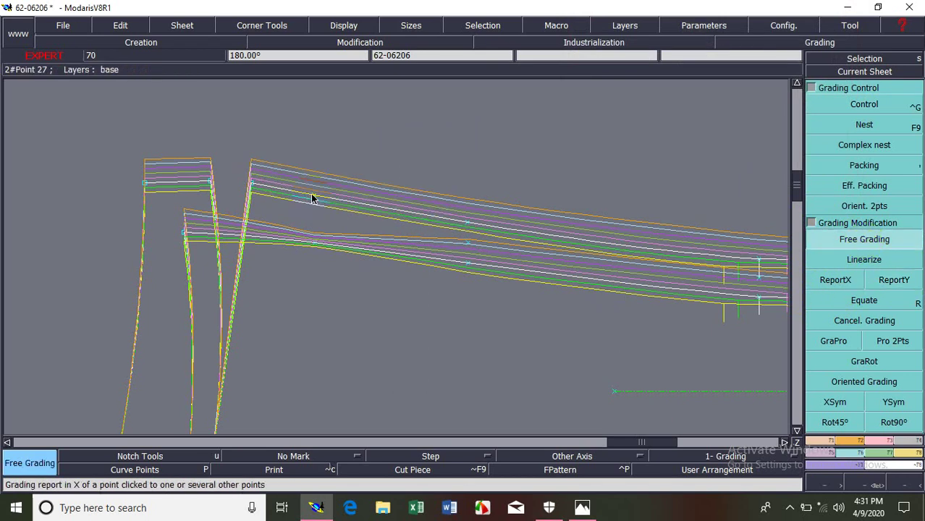
left_click(315, 247)
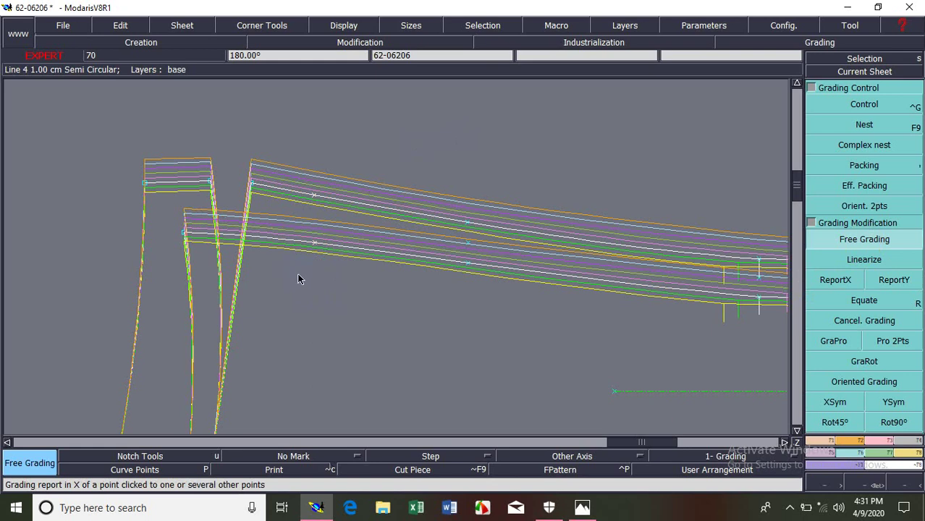
key("F8")
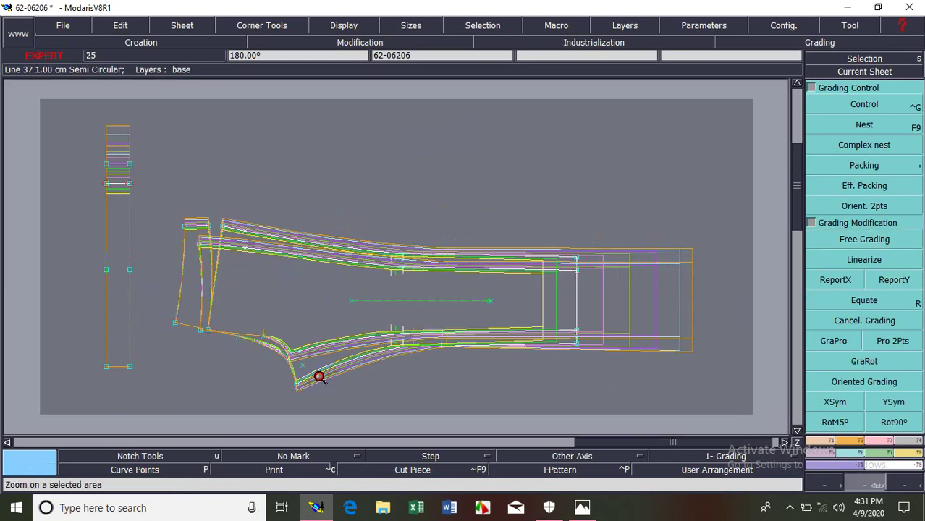
Step: Show the crotch curve points, select them, and copy a point's Y grading onto them
left_click_drag(156, 302, 337, 384)
left_click(158, 470)
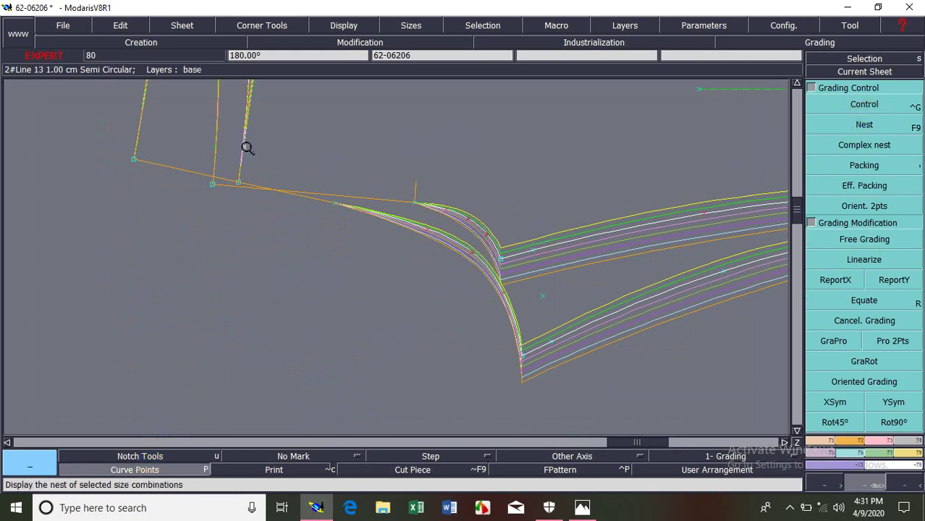
left_click_drag(110, 121, 423, 239)
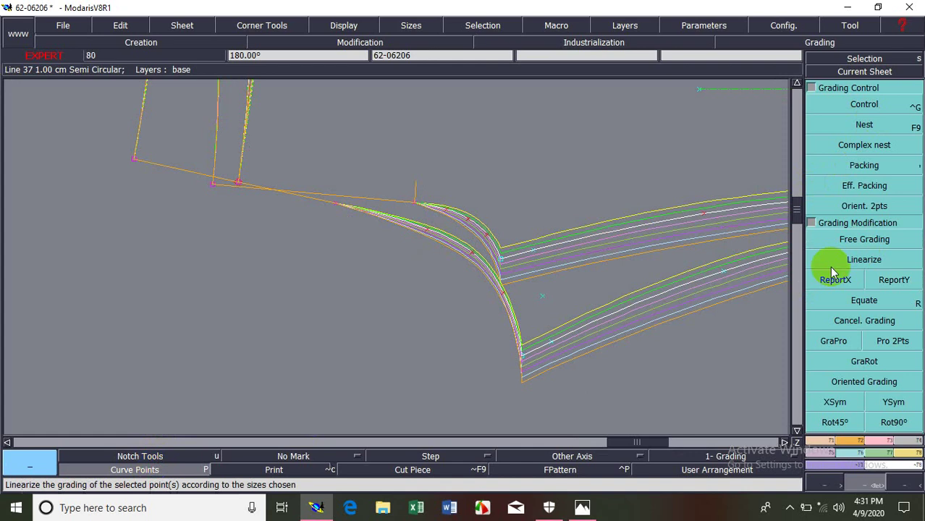
left_click(833, 278)
left_click(889, 280)
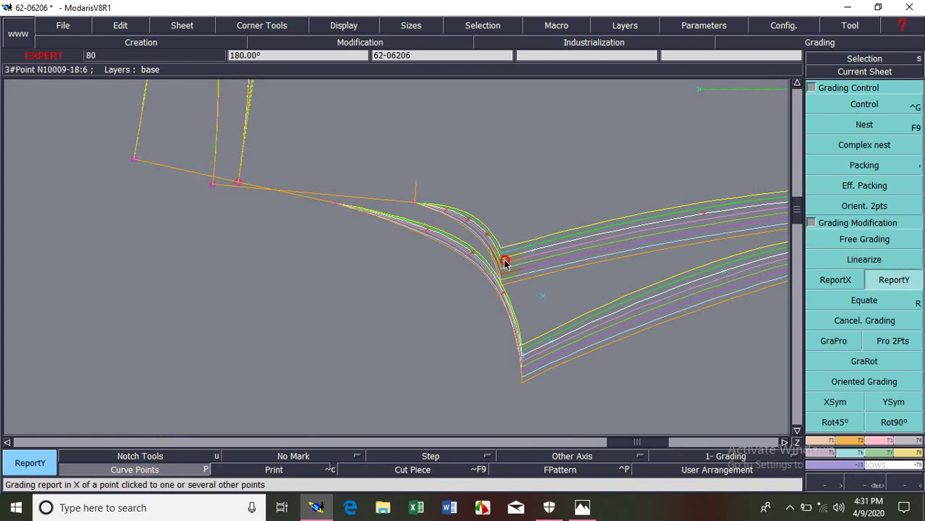
left_click(412, 206)
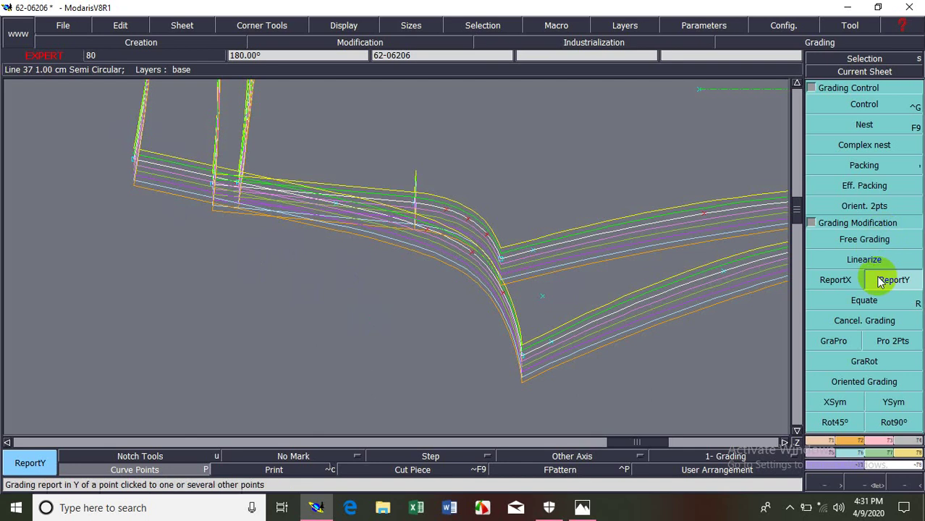
Step: Cancel the grading on two crotch curve points
left_click(864, 321)
left_click(330, 200)
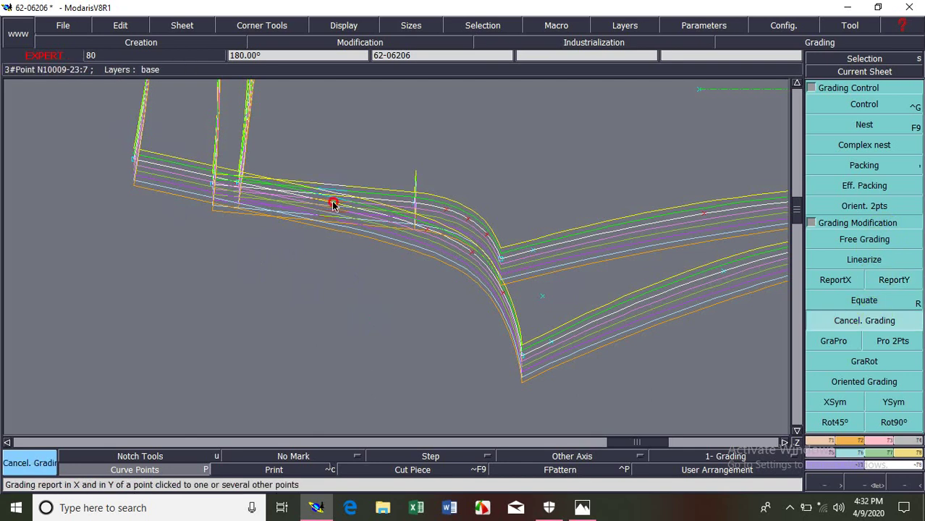
left_click(414, 202)
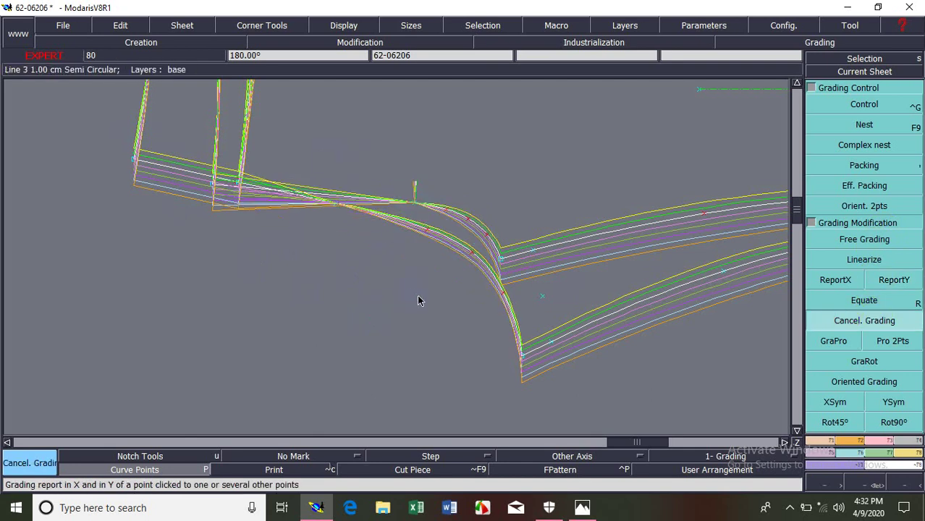
left_click(851, 346)
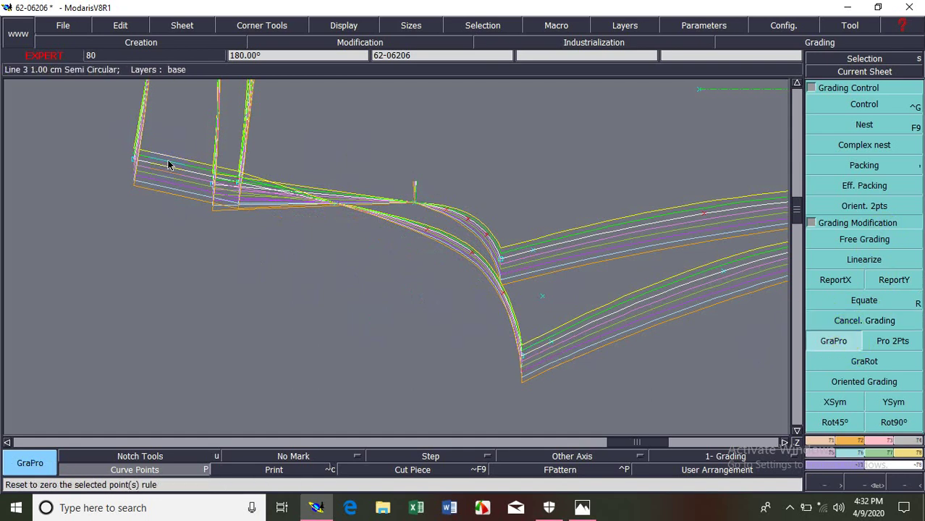
Step: Grade the crotch curve points proportionally from its end point up to the corner
left_click(146, 171)
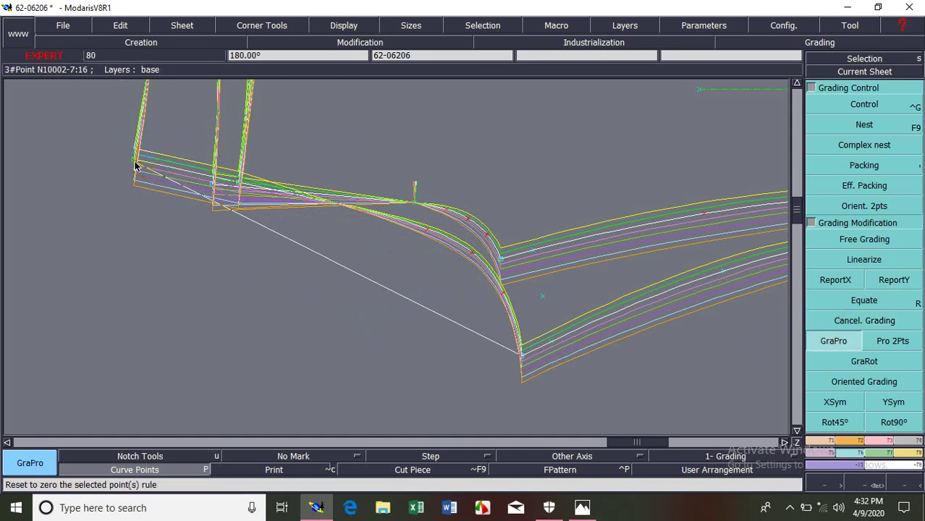
left_click(134, 163)
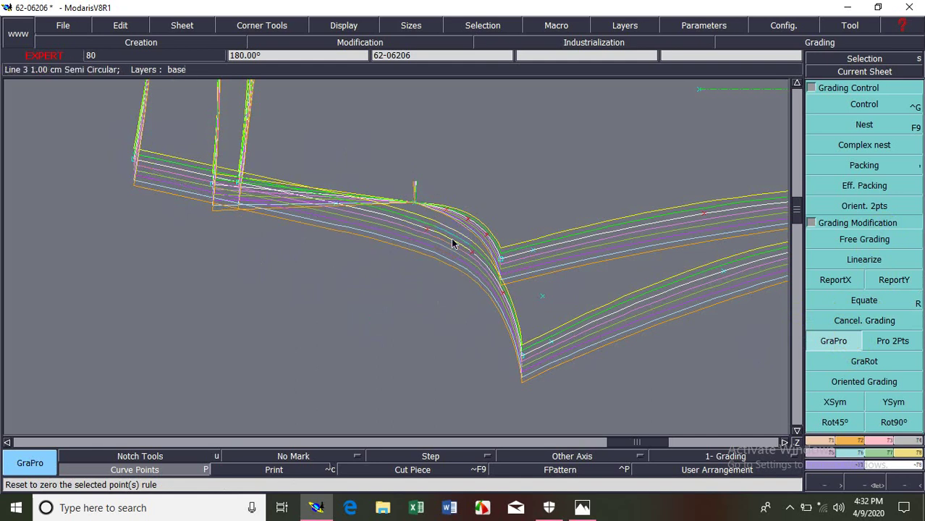
left_click(238, 185)
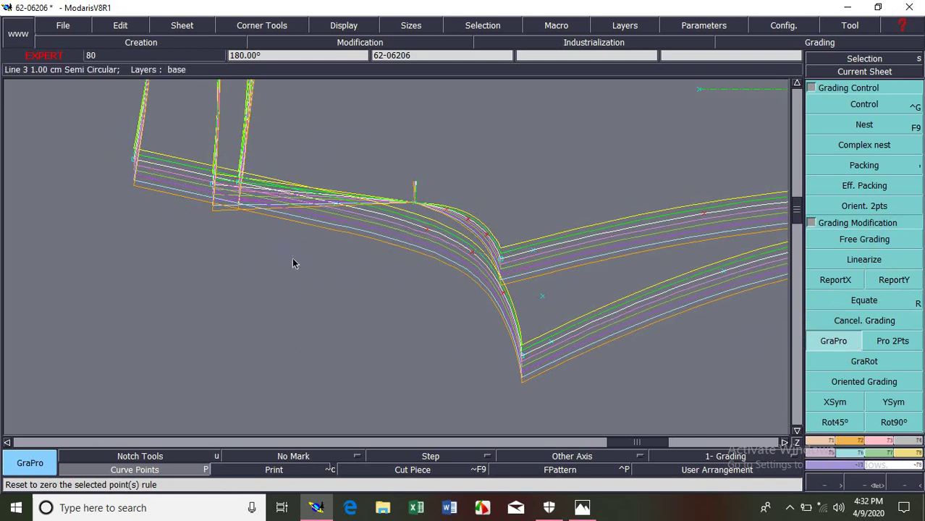
left_click(503, 264)
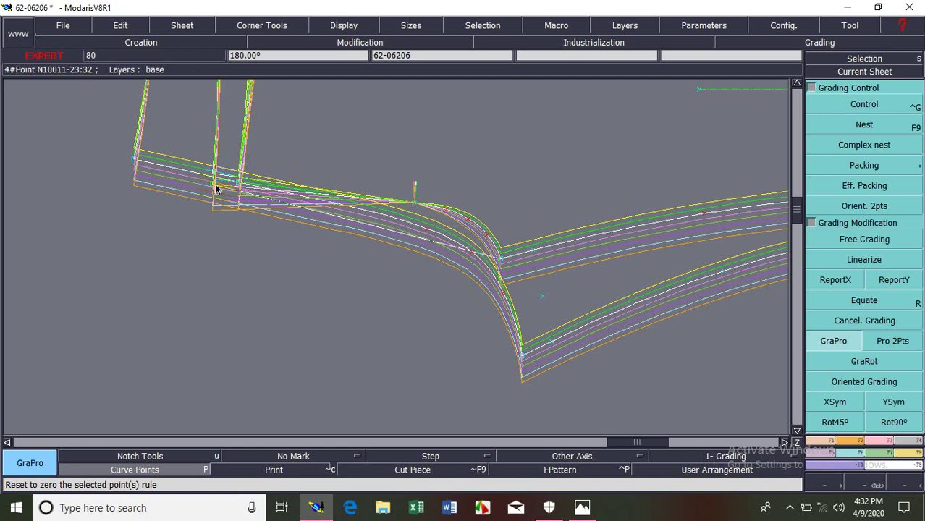
left_click(215, 188)
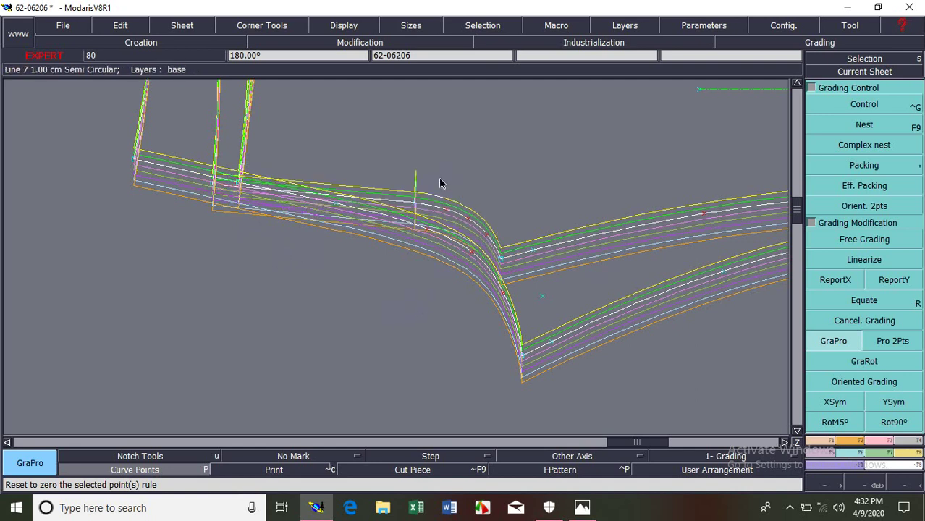
Step: Box-select the curve points and ReportX a source point's X grading onto them
mouse_move(427, 176)
left_mouse_down()
mouse_move(472, 266)
mouse_move(491, 267)
left_mouse_up()
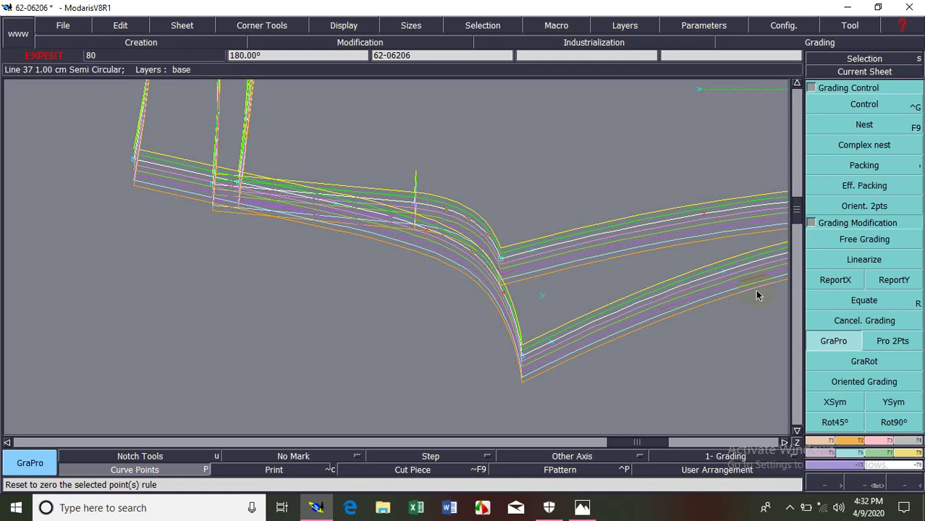
left_click(878, 278)
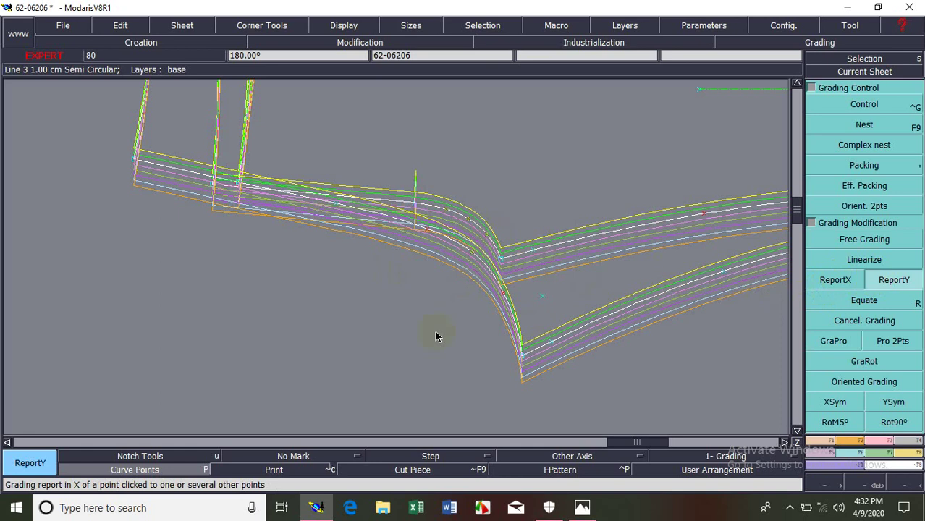
left_click(835, 279)
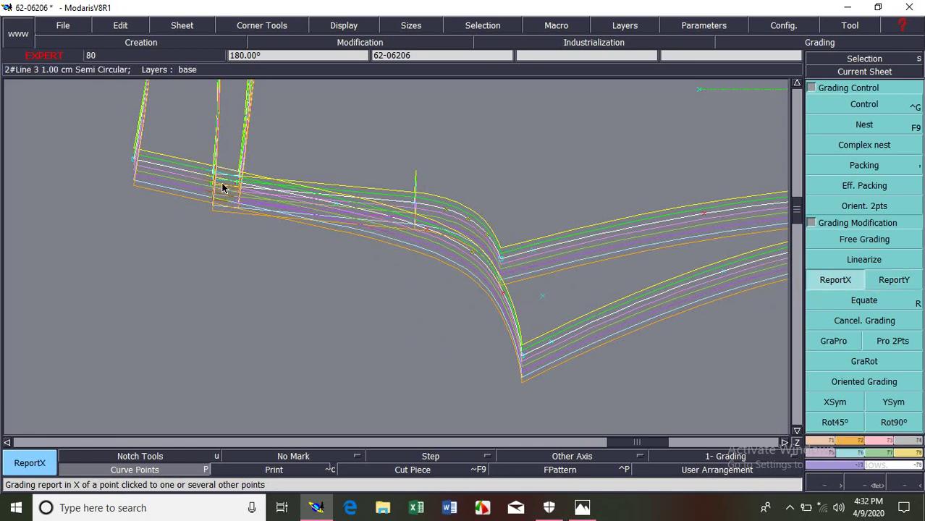
left_click(446, 211)
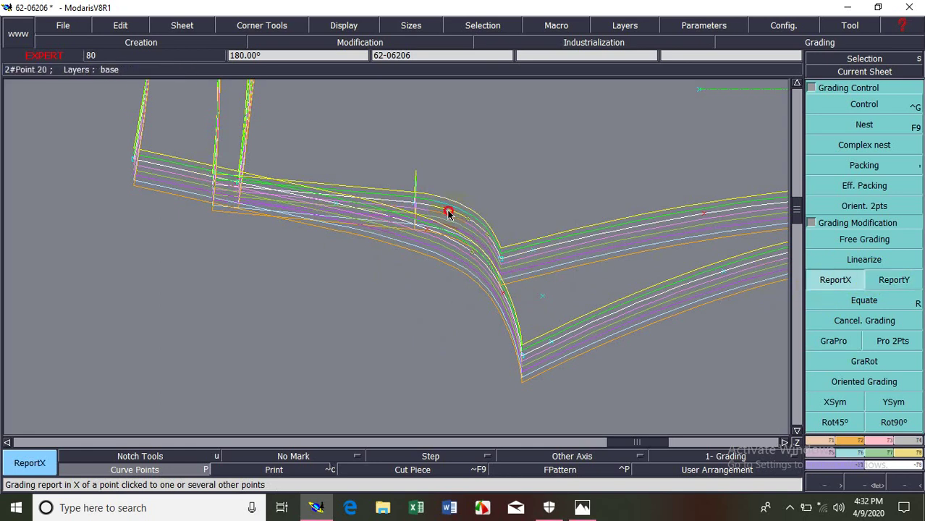
left_click_drag(429, 310, 487, 202)
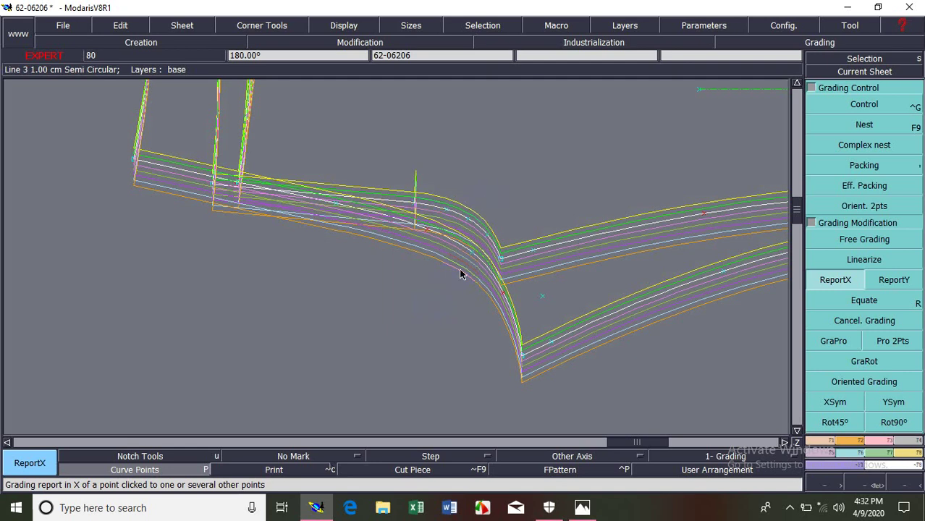
key("z")
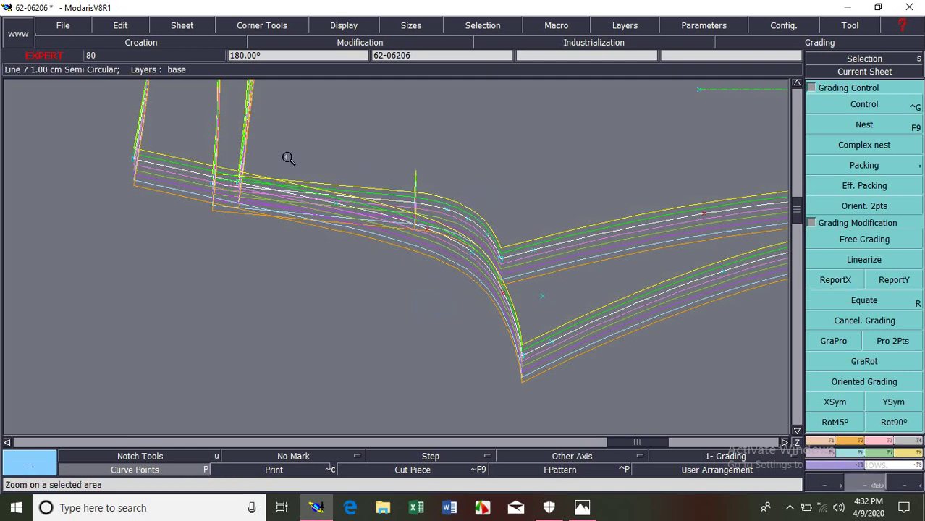
left_click_drag(288, 157, 559, 309)
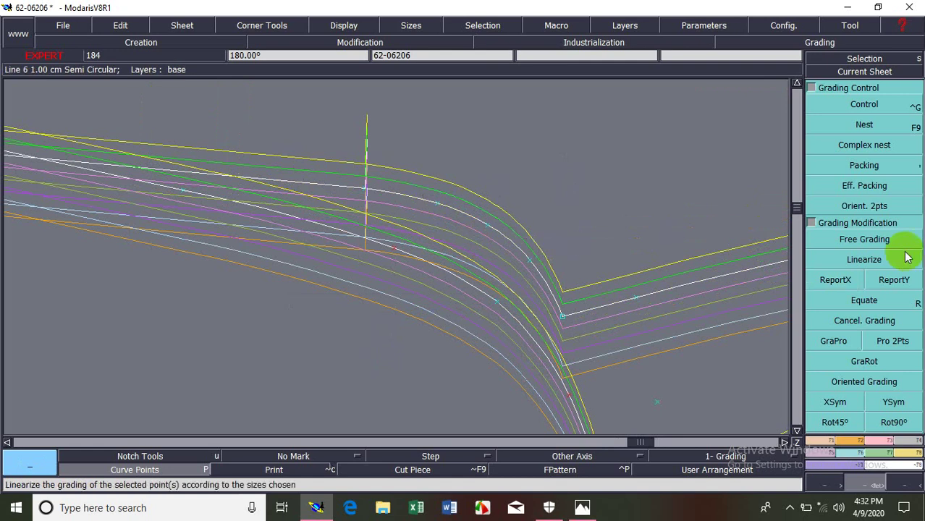
left_click(854, 239)
left_click(497, 299)
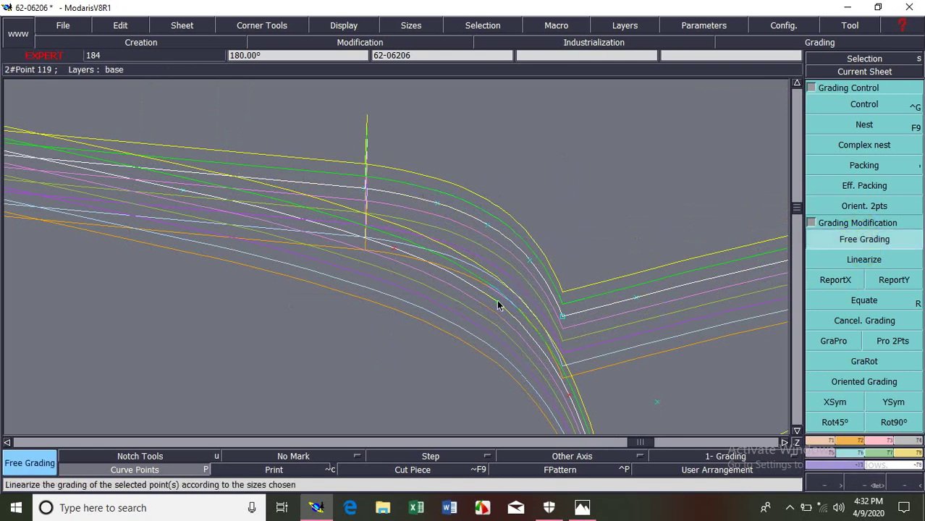
left_click(488, 228)
left_click(438, 204)
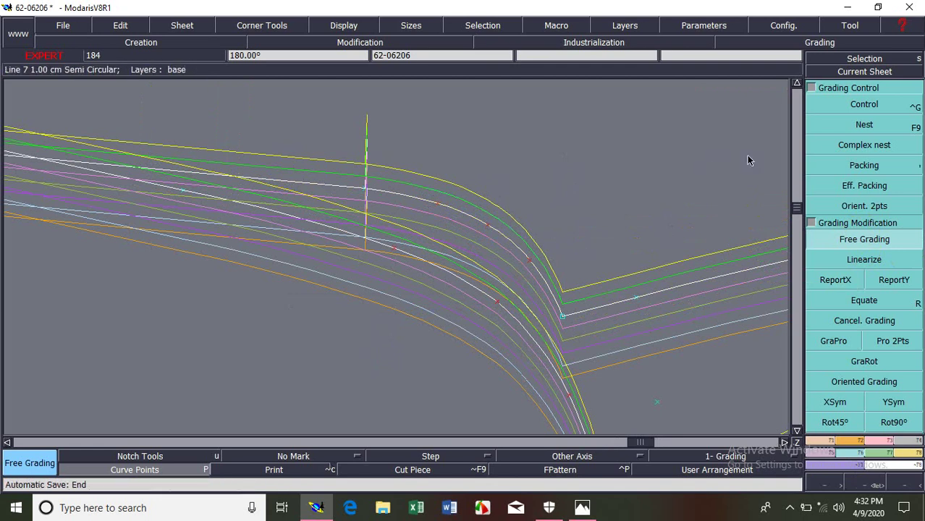
key("Home")
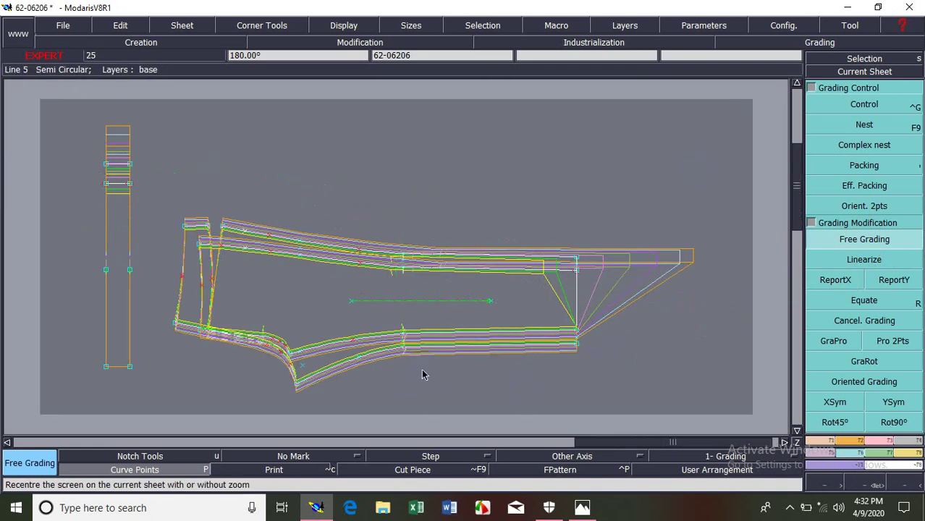
key("z")
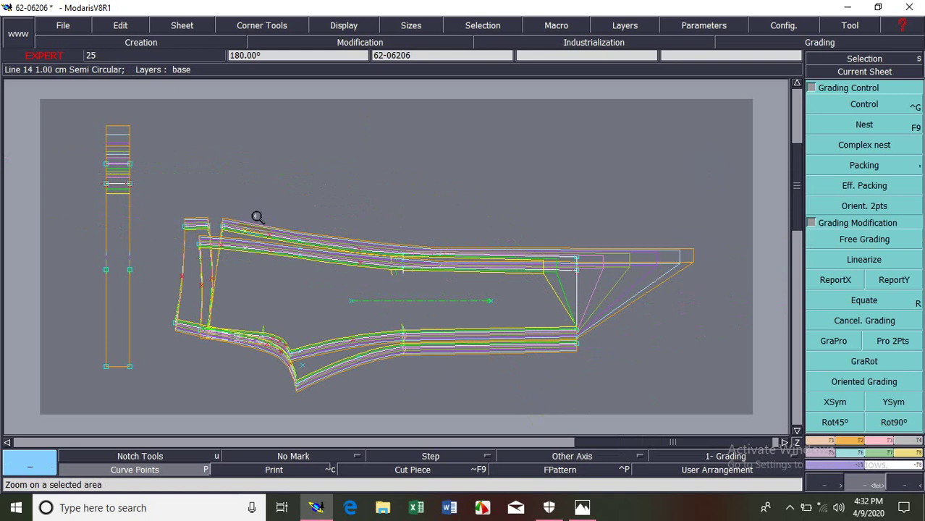
left_click_drag(149, 200, 640, 385)
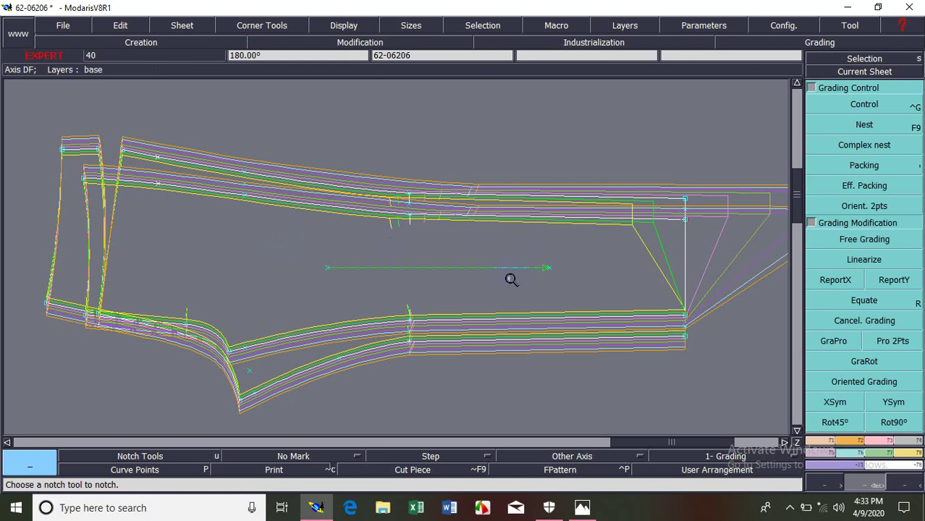
Step: Show only the base size and level the back leg with Rotation 2pts
left_click(873, 186)
left_click(872, 207)
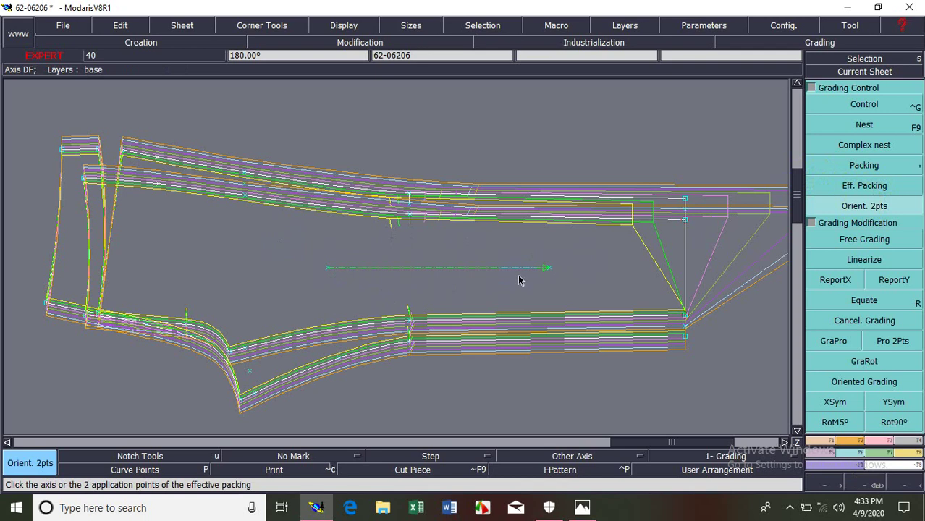
key("F9")
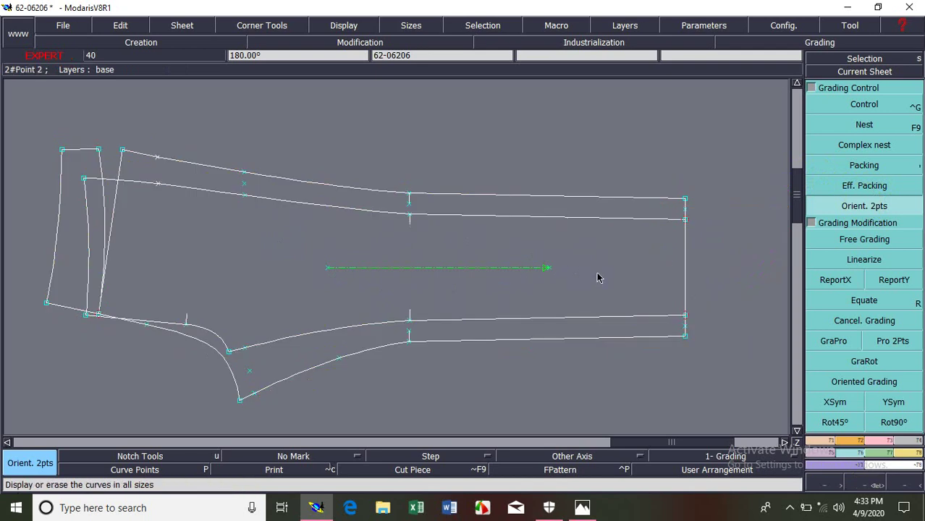
left_click(862, 441)
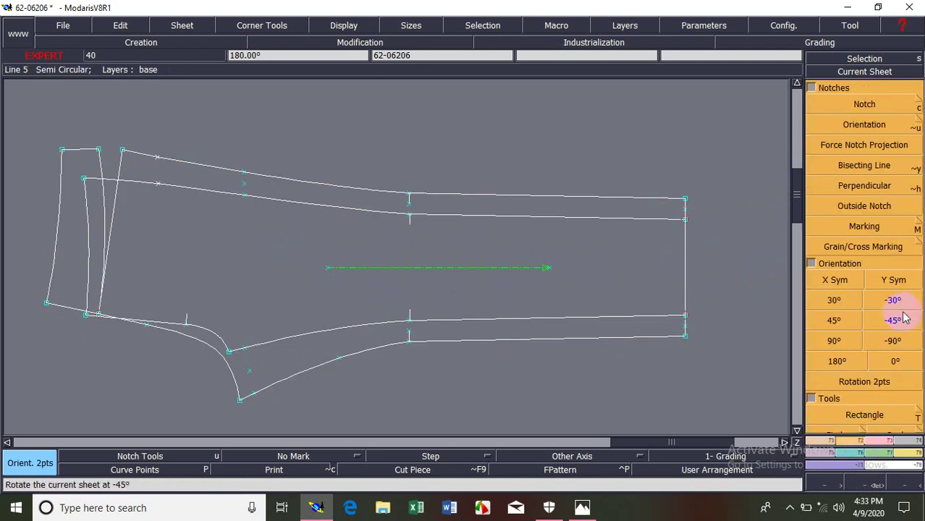
left_click(883, 380)
left_click(520, 339)
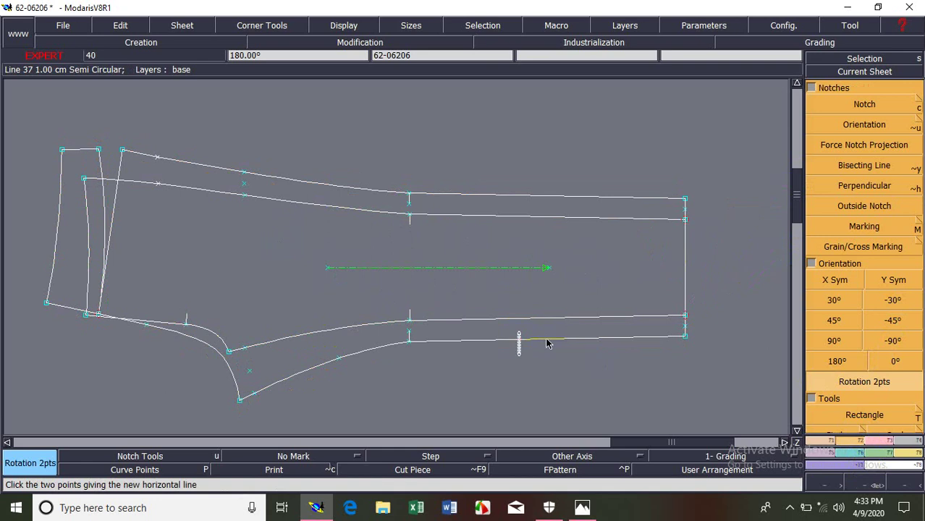
left_click(572, 340)
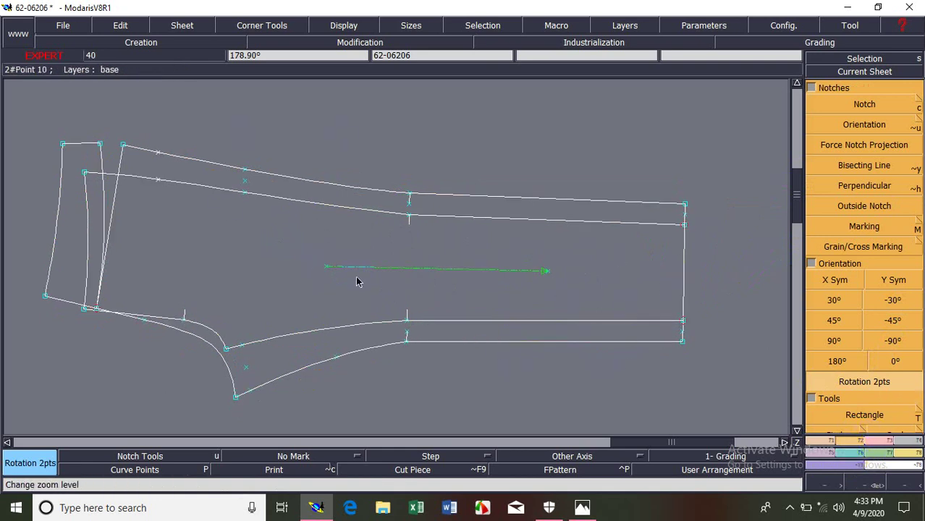
Step: Align the back leg along its grain axis with Orient. 2pts
left_click(846, 452)
left_click(844, 285)
left_click(864, 205)
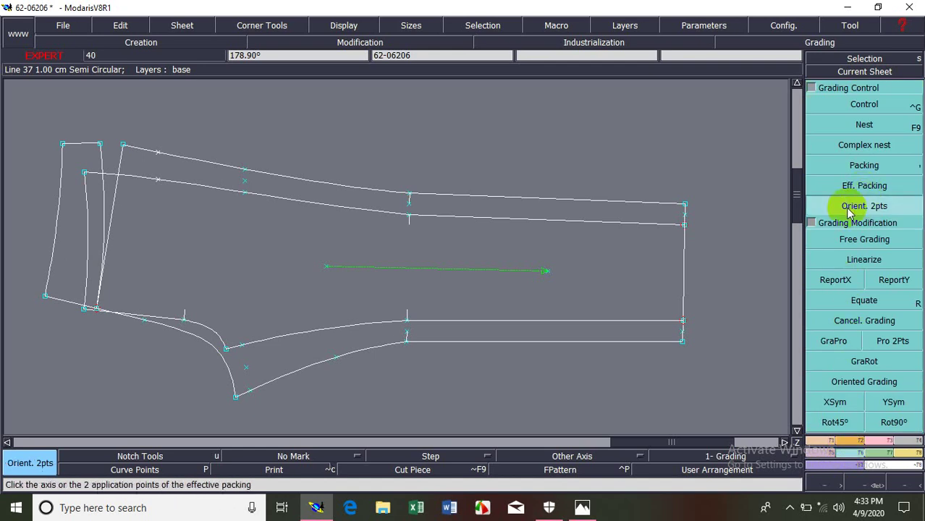
left_click(326, 268)
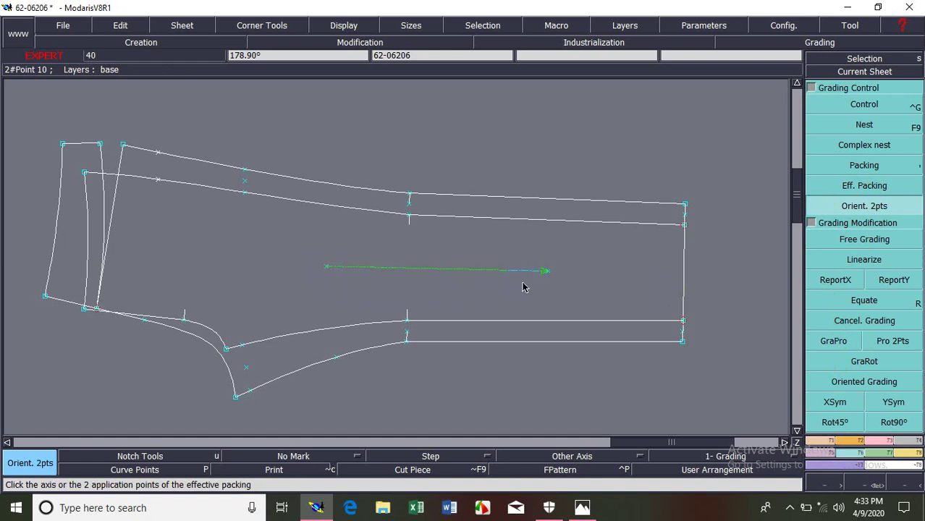
left_click(546, 272)
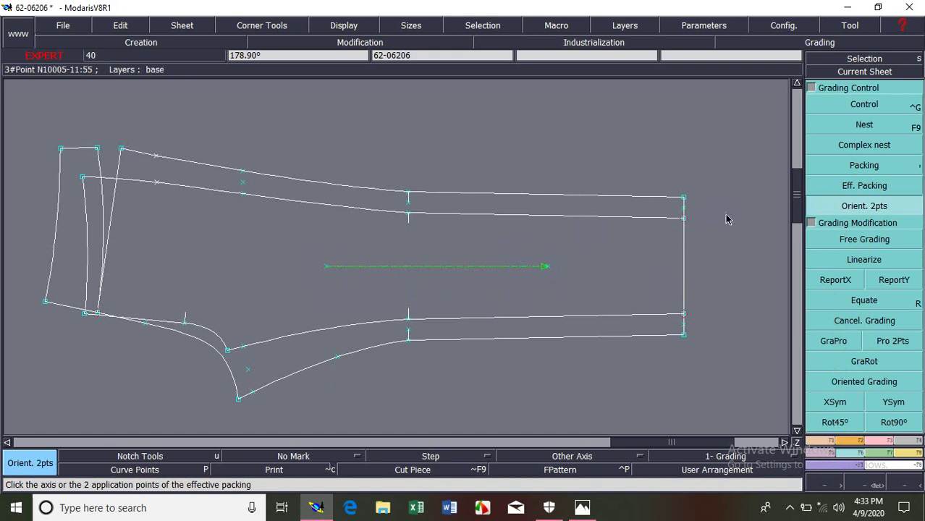
Step: Apply Eff. Packing to the piece and display all pieces on the desk
left_click(867, 186)
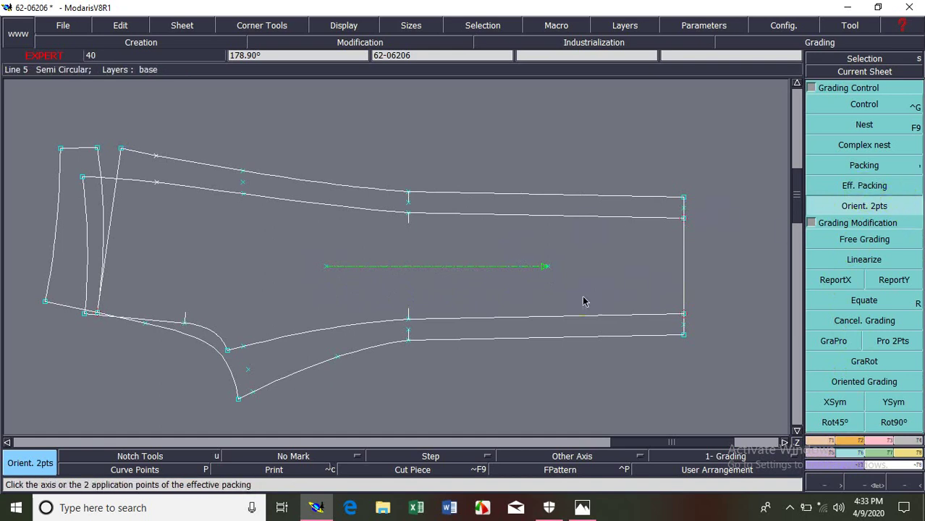
left_click(485, 307)
left_click(416, 247)
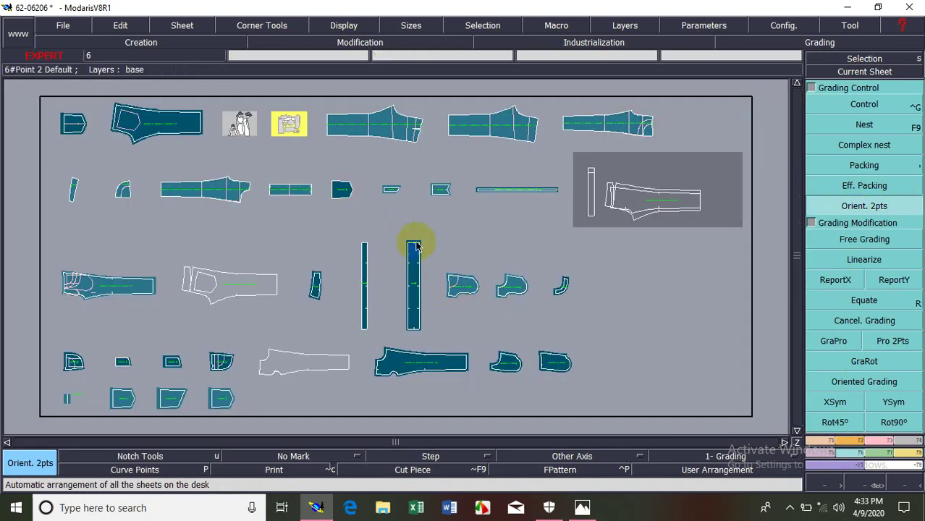
Step: Open the BK PKT back pocket sheet with all graded sizes shown
left_click(898, 72)
left_click(73, 140)
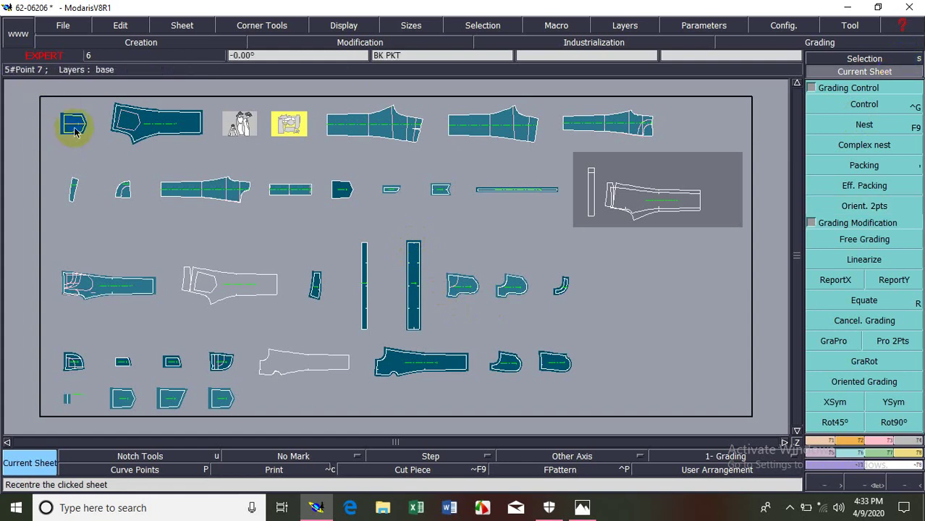
left_click(75, 128)
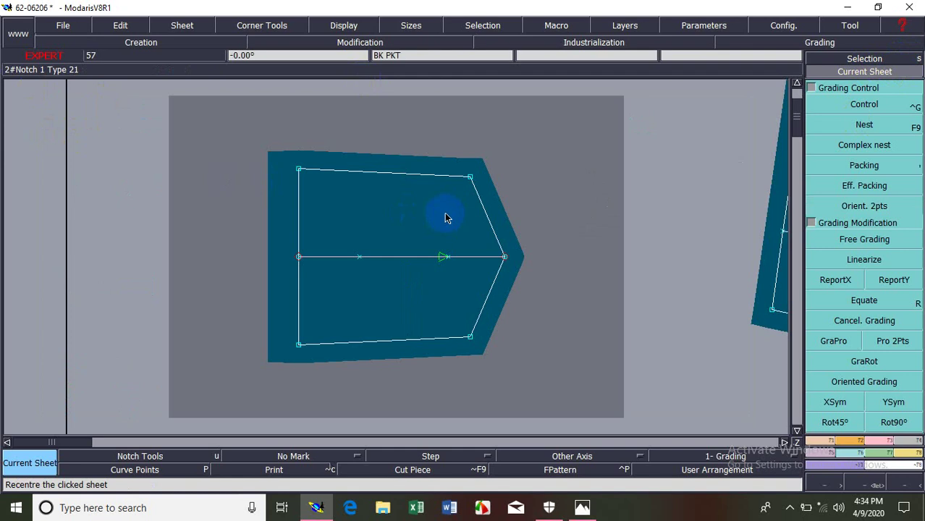
key("asterisk")
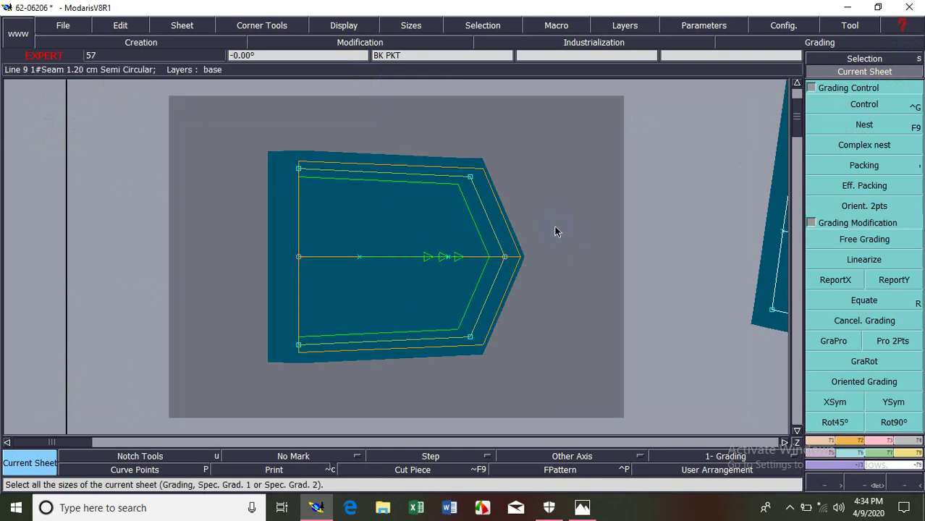
left_click(864, 104)
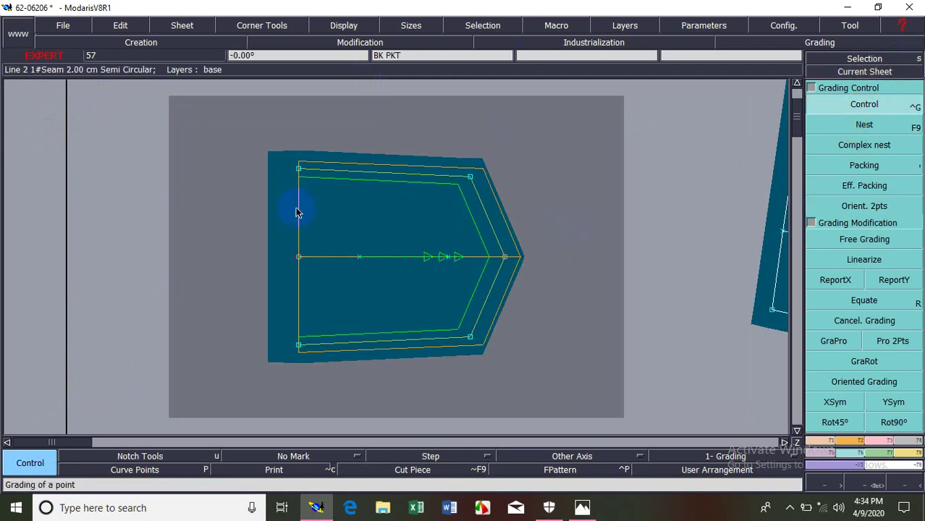
Step: ReportY the left axis point's Y grading onto the pocket's right axis point and tip
left_click(885, 208)
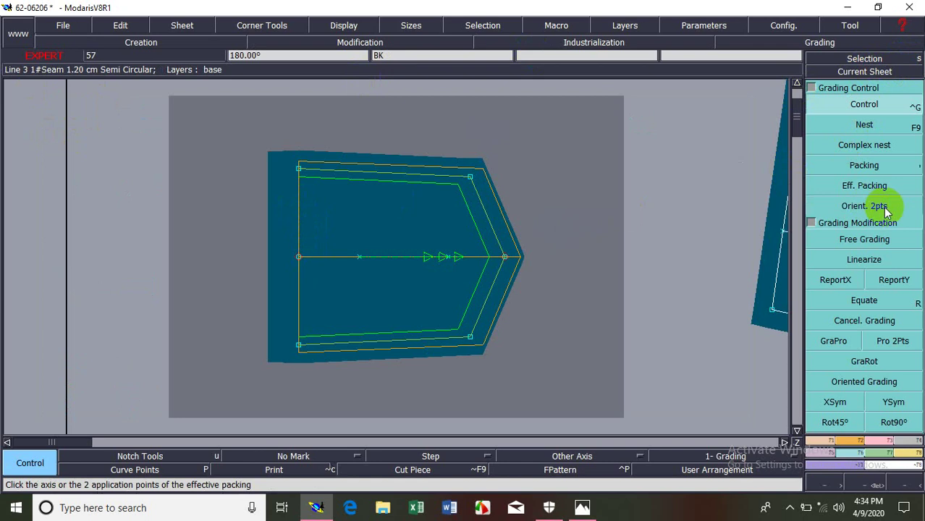
left_click(298, 256)
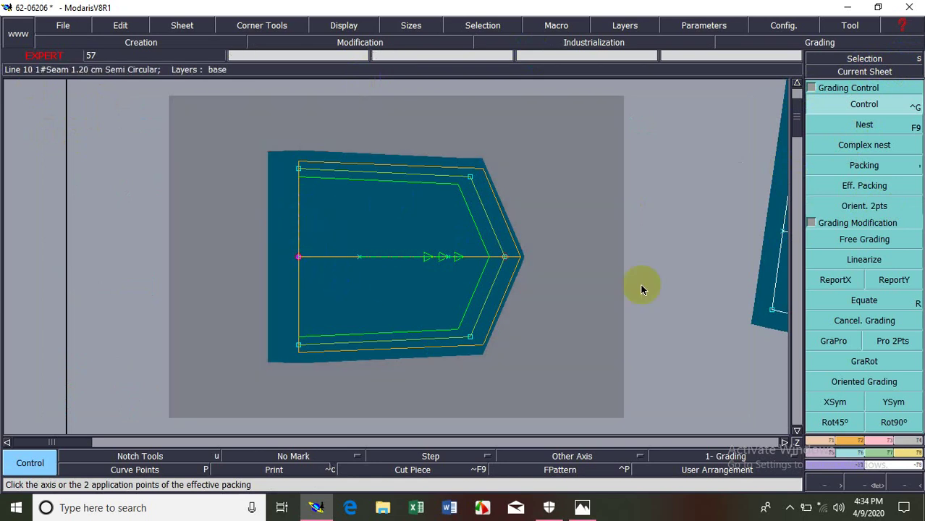
left_click(867, 282)
left_click(299, 257)
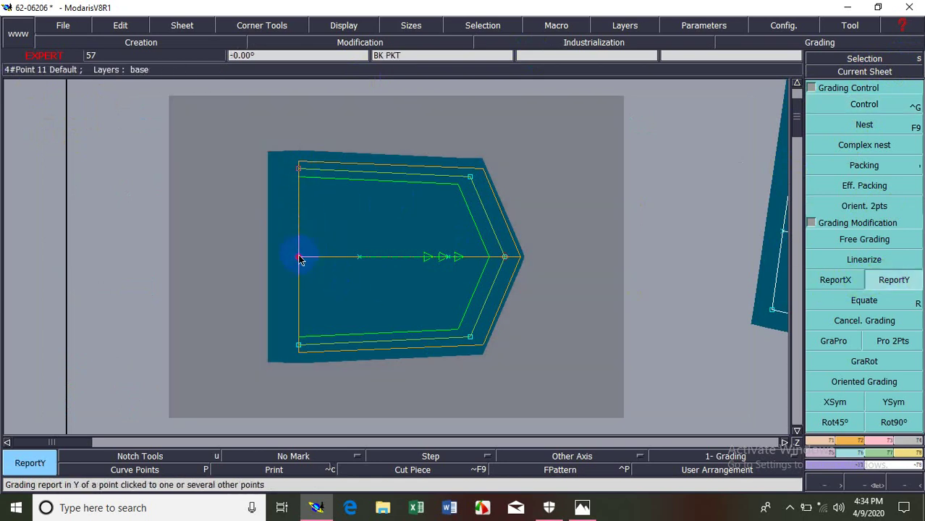
left_click(505, 257)
left_click(329, 263)
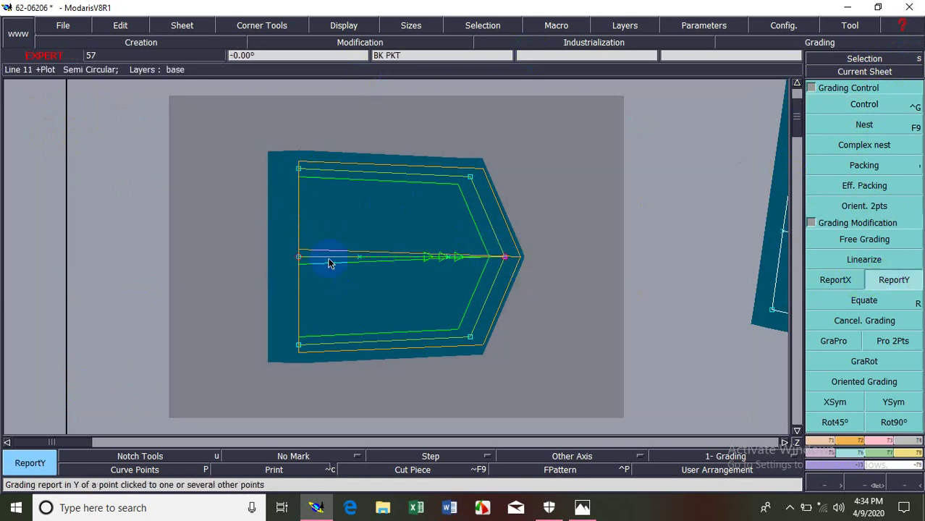
left_click(531, 302)
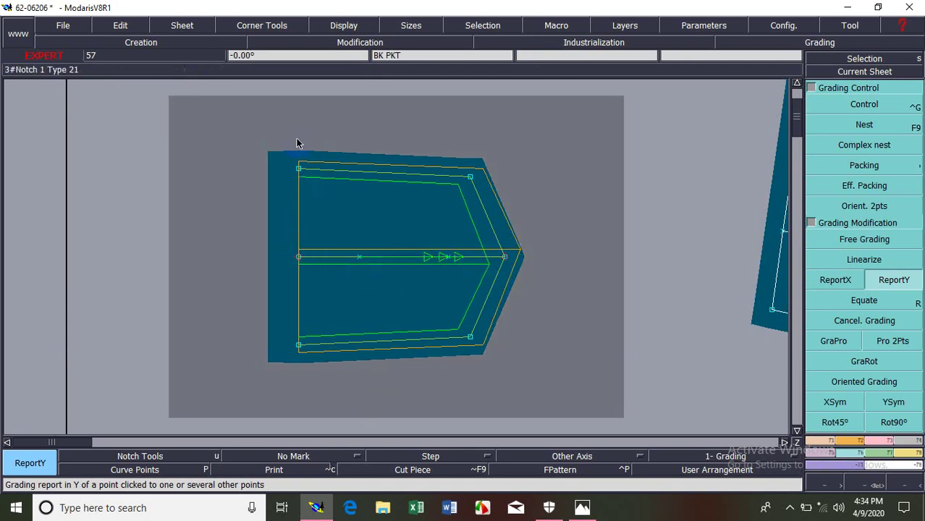
Step: Eff. Pack the pocket sizes at the left axis point, then Pack them by a corner vector
left_click(867, 190)
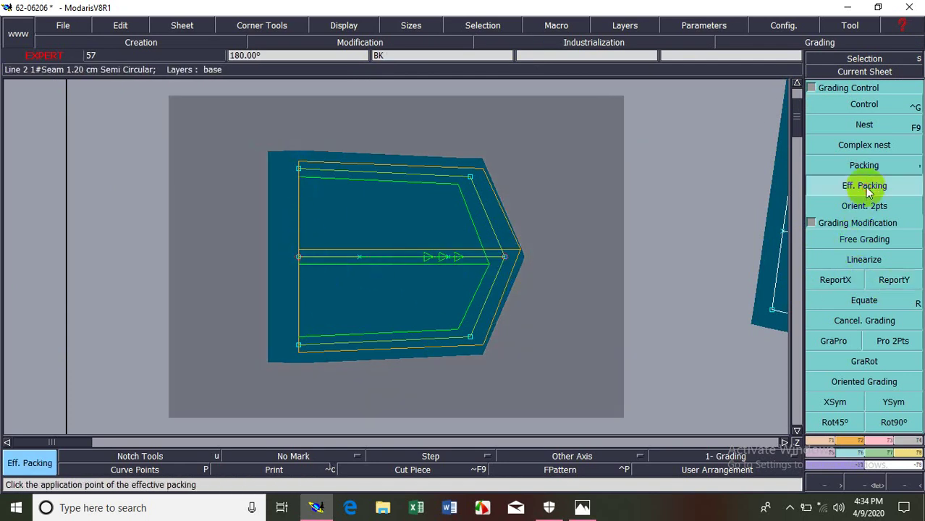
left_click(299, 257)
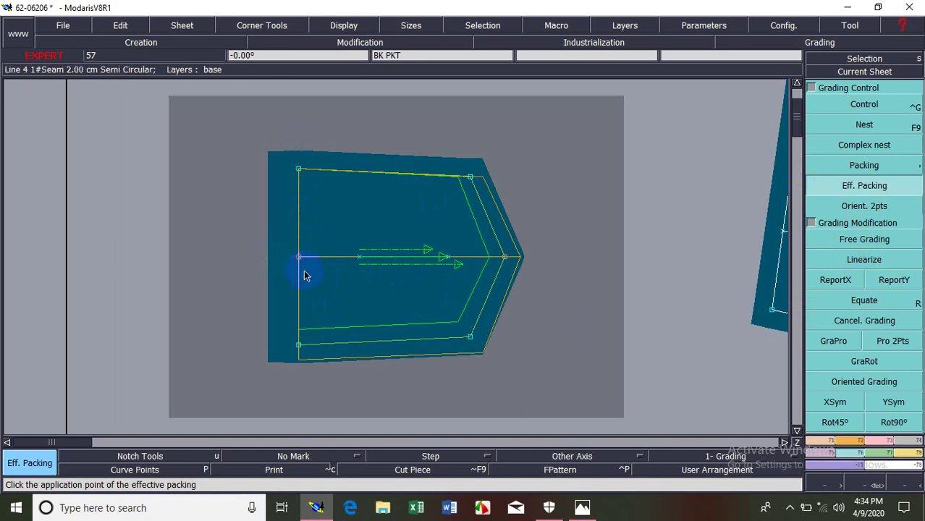
left_click(322, 293)
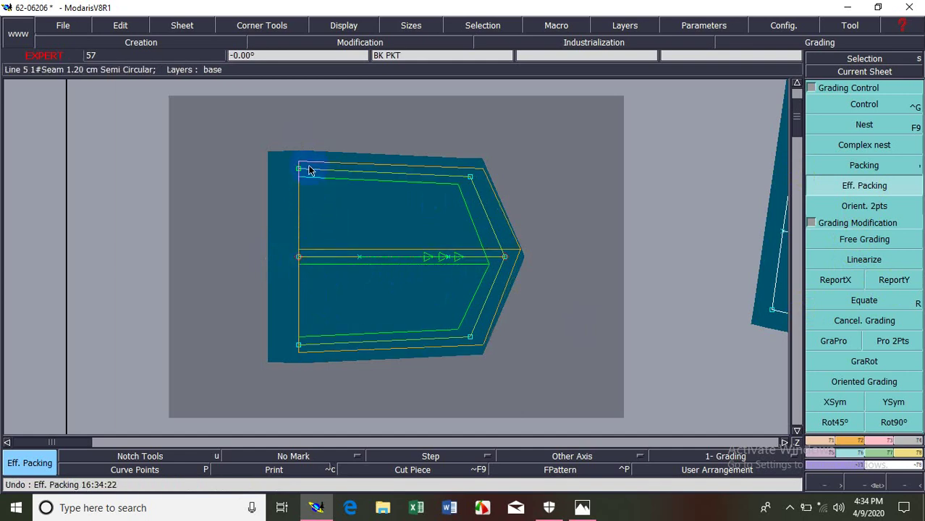
left_click(878, 161)
left_click(878, 163)
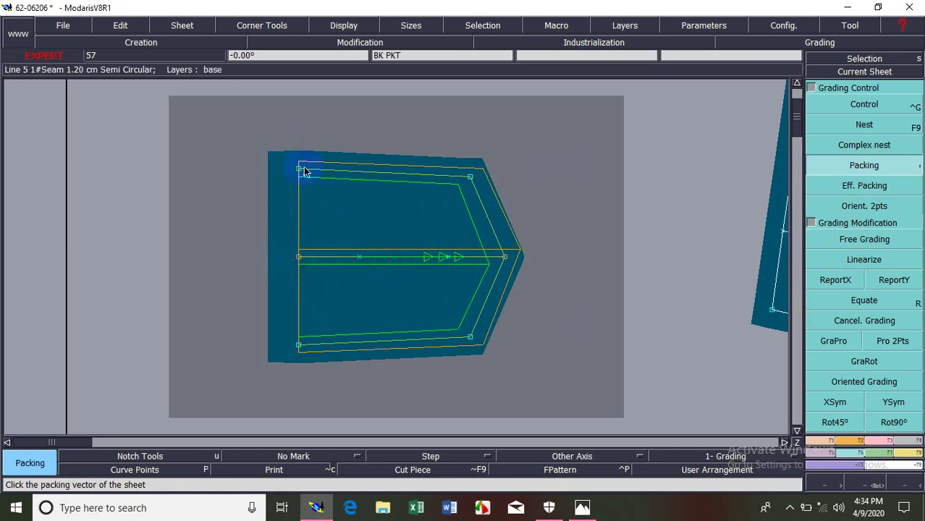
left_click(302, 194)
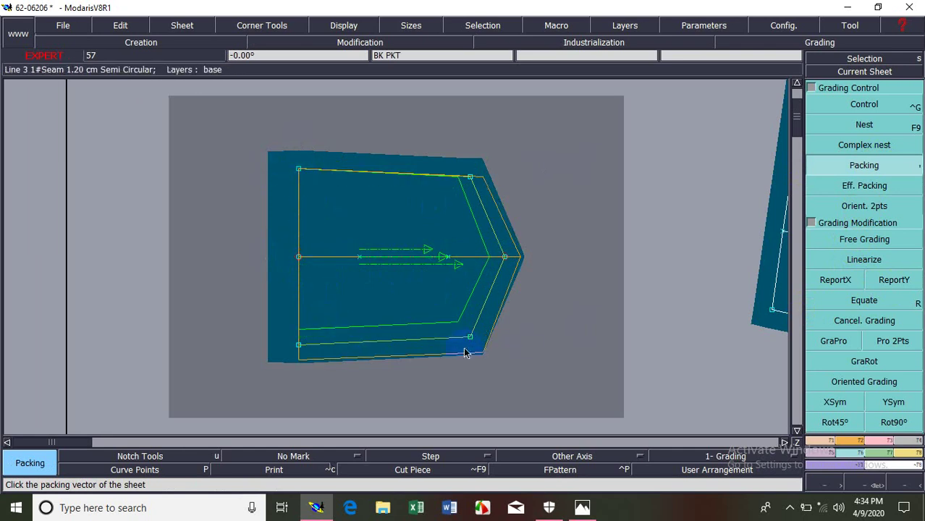
left_click(527, 344)
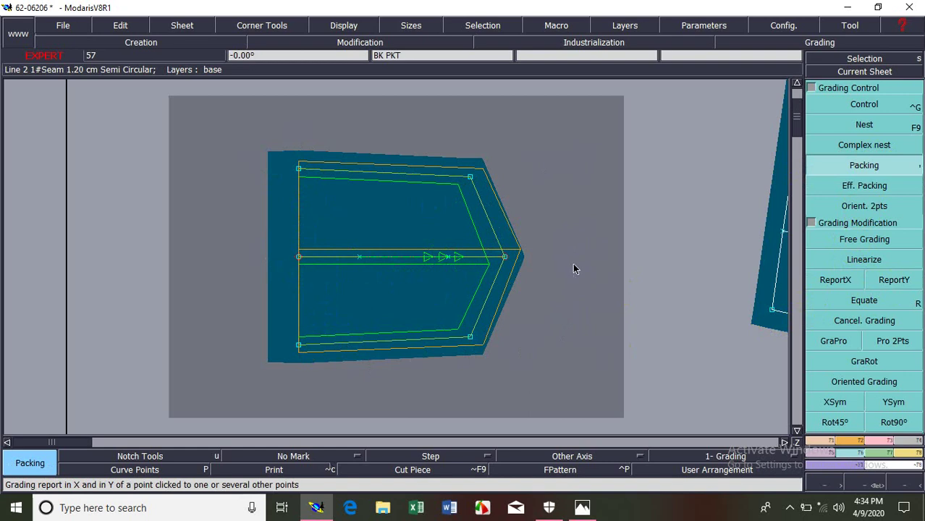
Step: Try Eff. Packing at the upper-left corner, undo it, and return to the overview
left_click(863, 185)
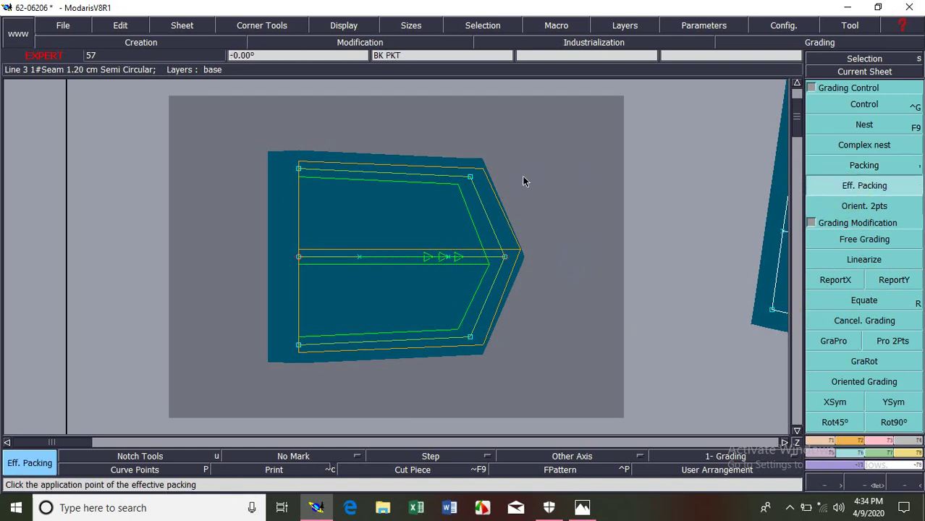
left_click(299, 170)
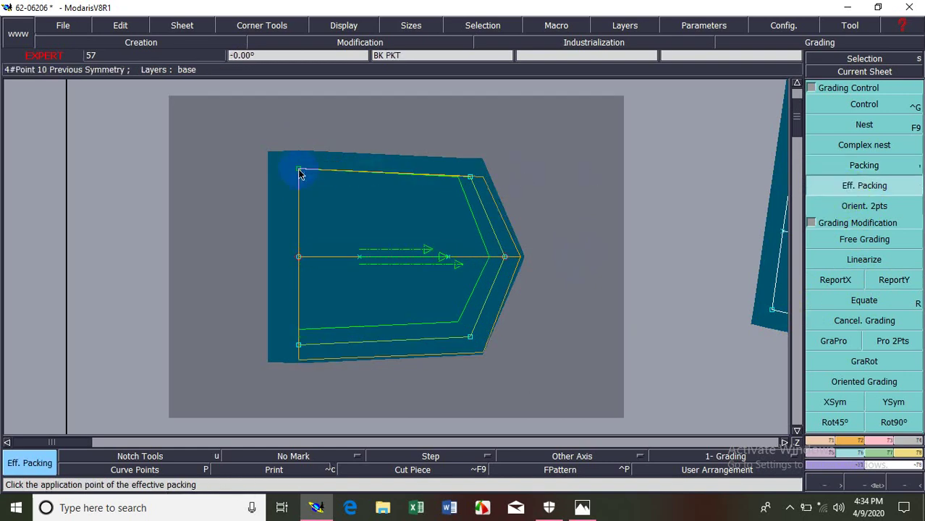
left_click(593, 294)
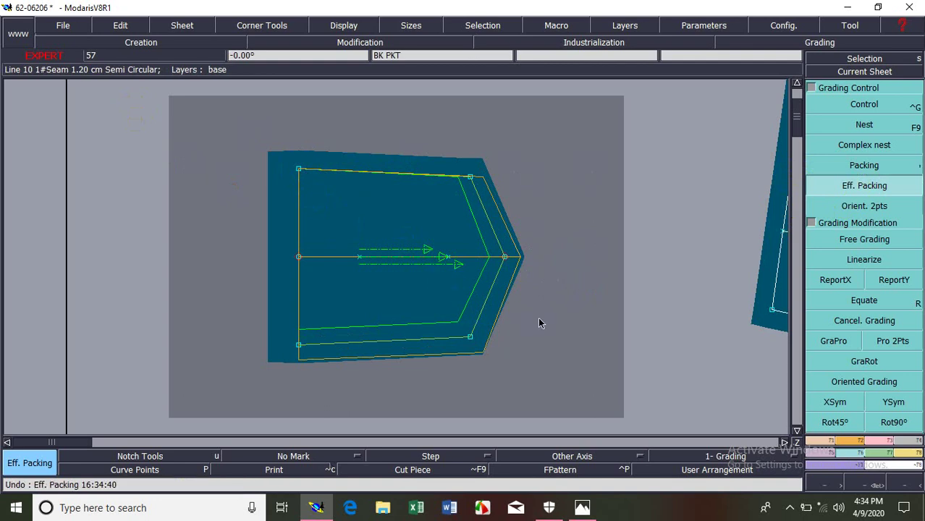
key("ctrl+z")
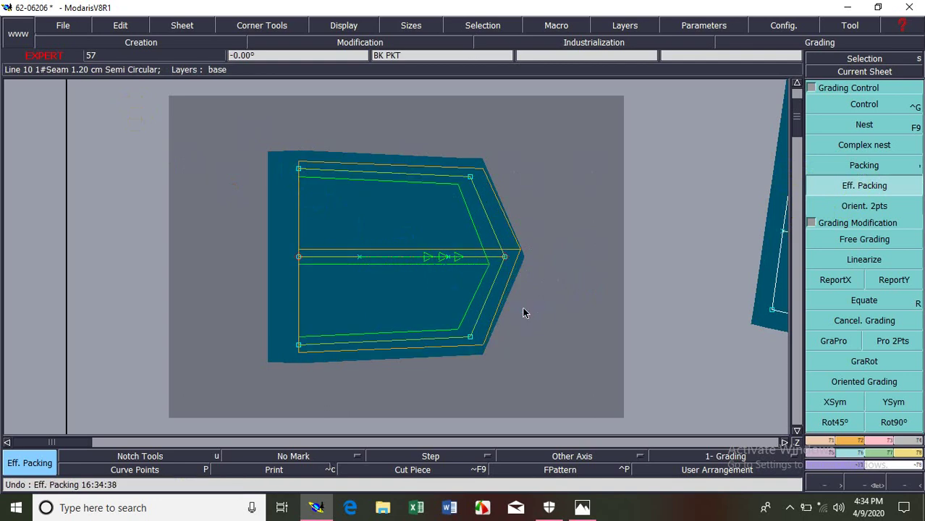
key("Home")
left_click(848, 61)
Step: Open the back leg sheet alone with its nest of graded sizes displayed
left_click(854, 71)
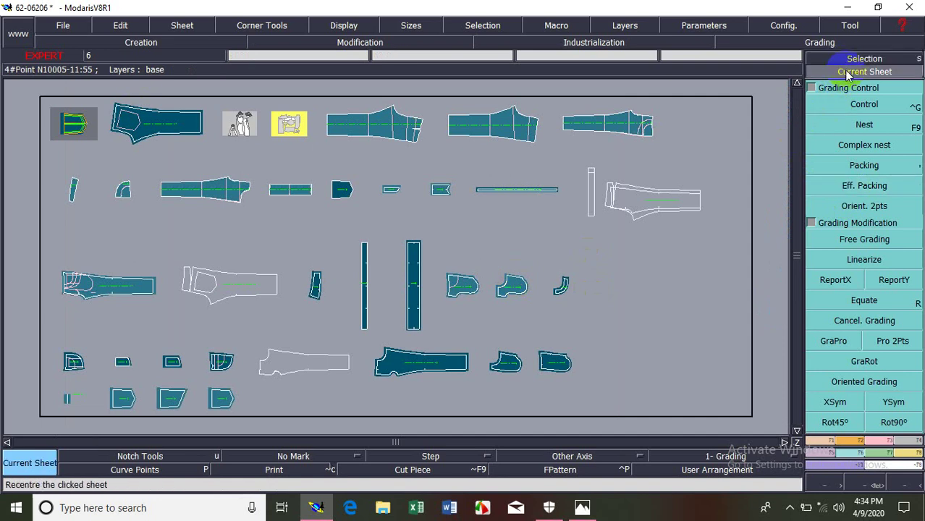
left_click(169, 139)
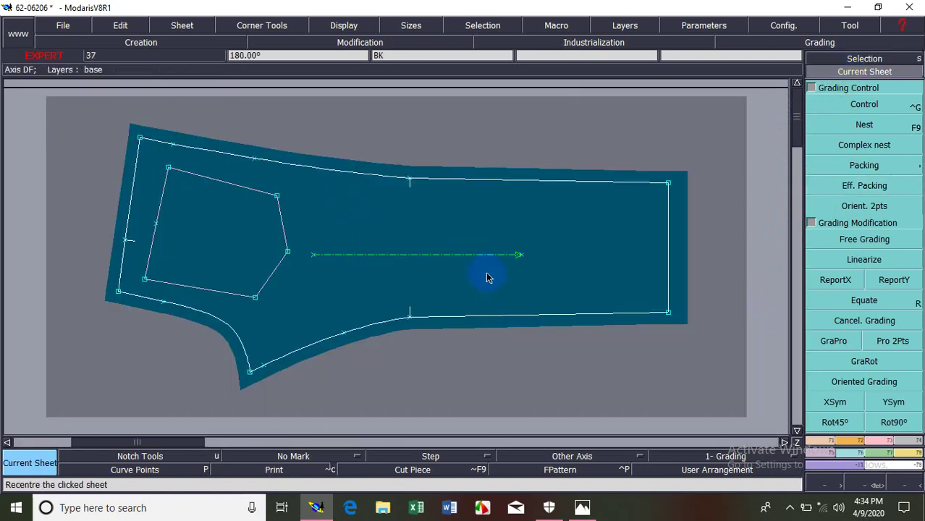
key("F9")
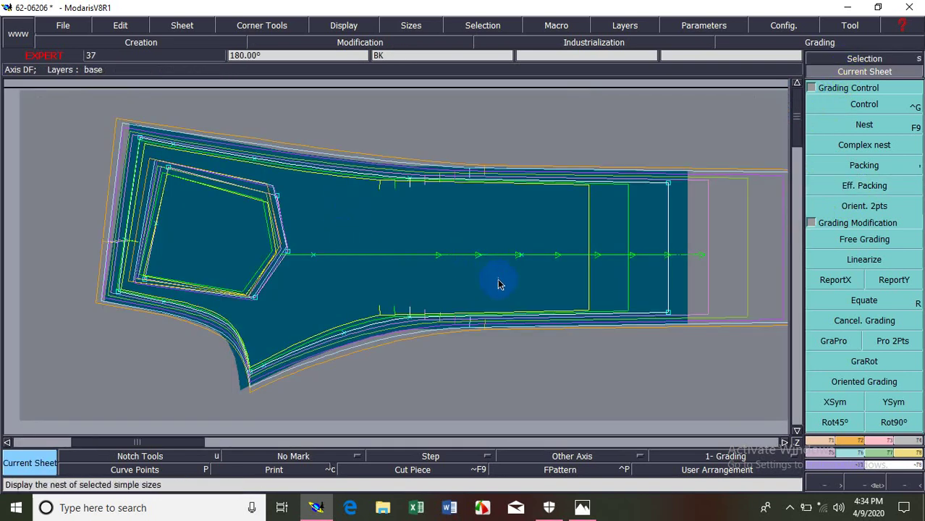
Step: Eff. Pack and Pack the sizes at the lower-right corner point, then return to the overview
left_click(866, 187)
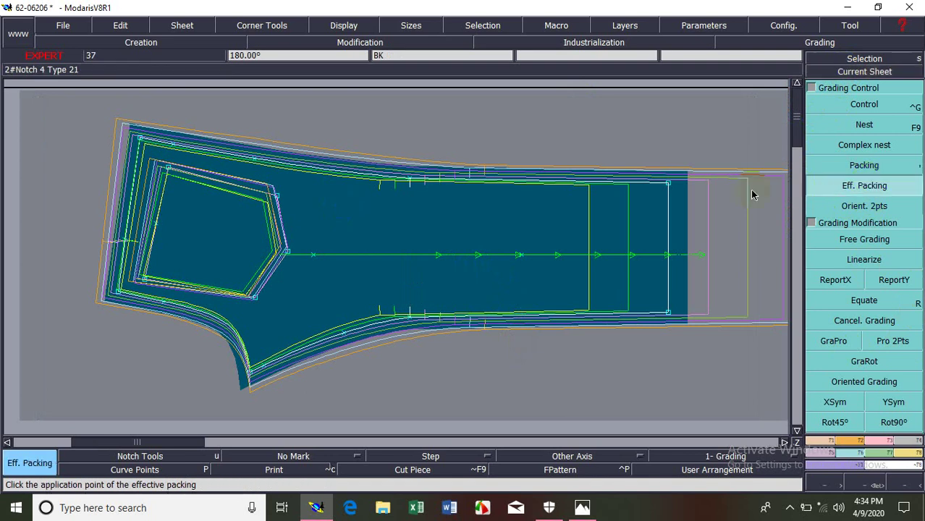
left_click(669, 317)
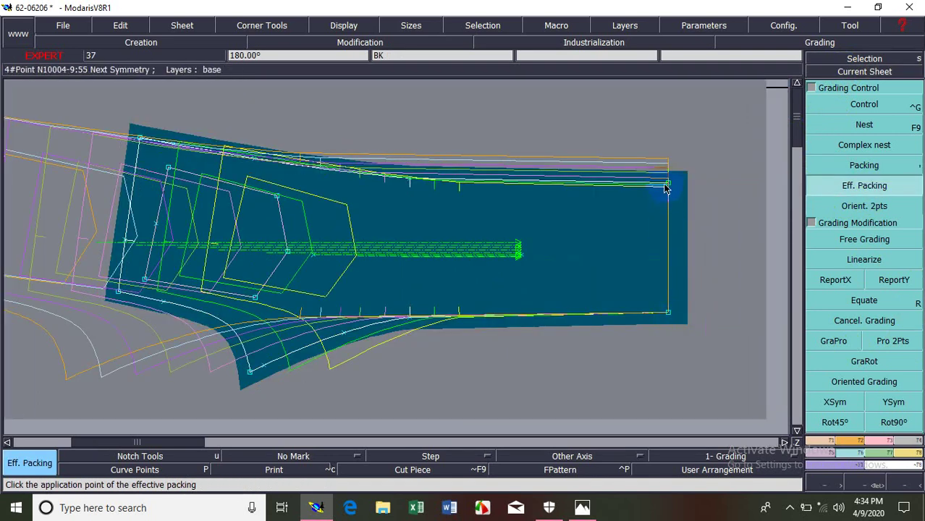
left_click(726, 248)
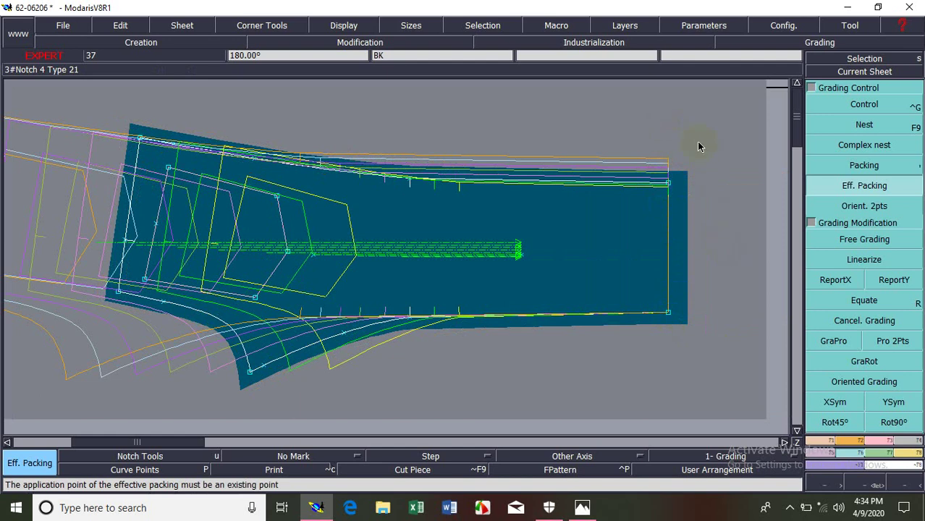
left_click(673, 314)
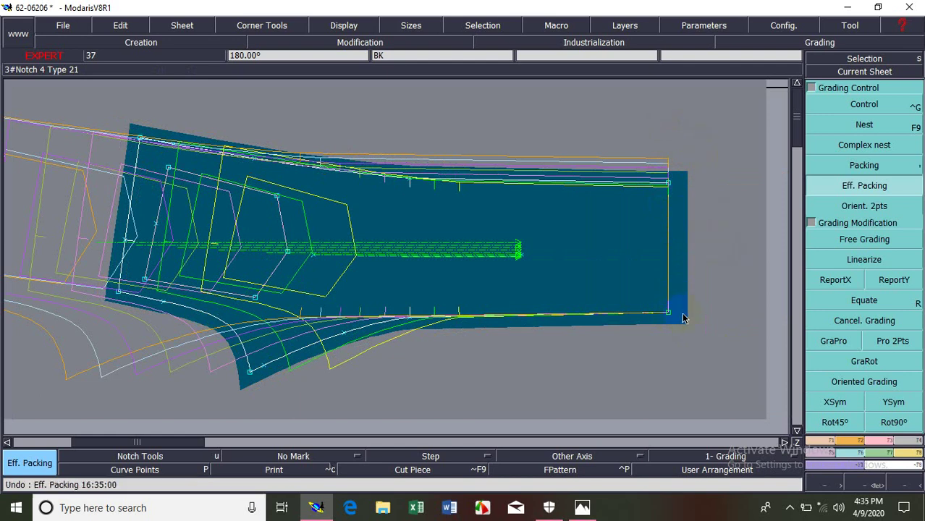
left_click(874, 168)
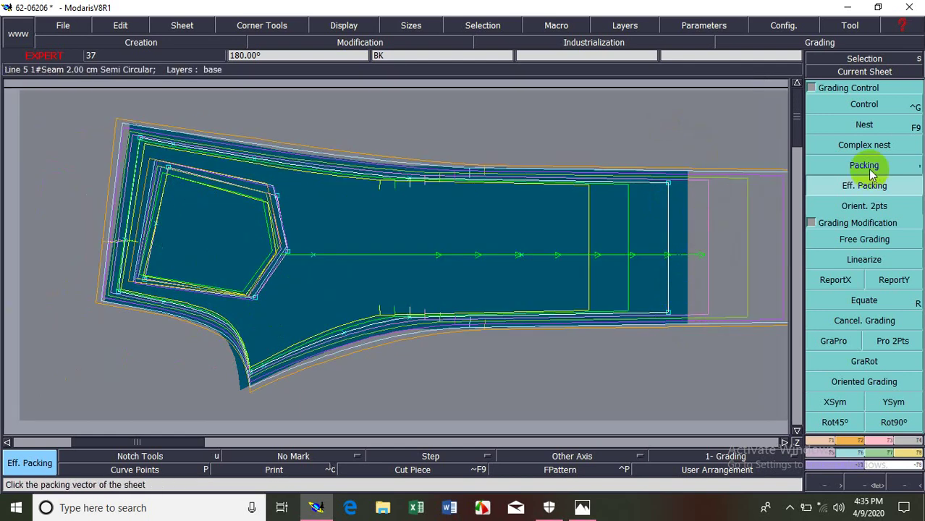
left_click(672, 316)
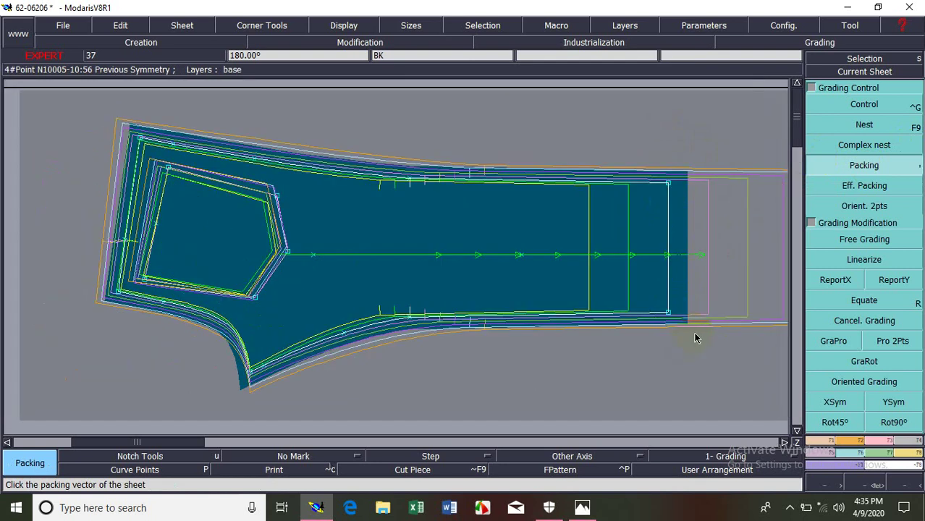
left_click(699, 313)
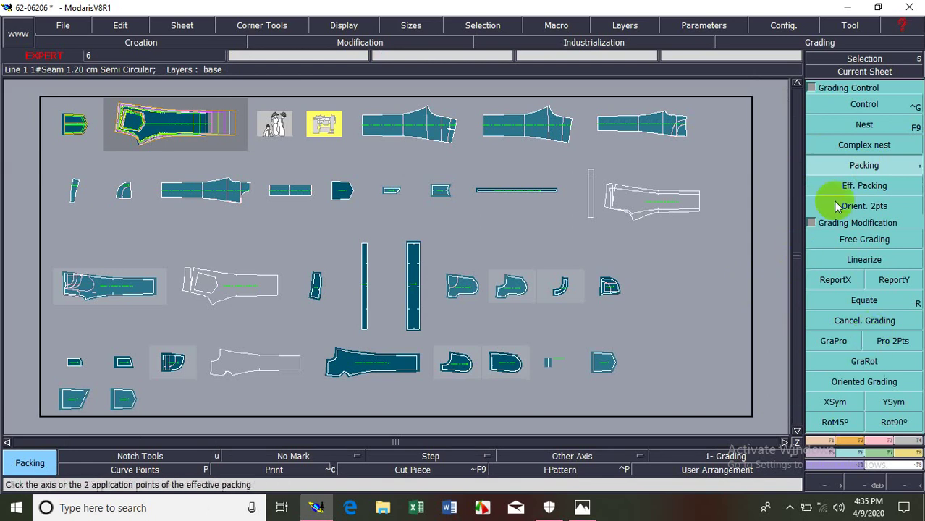
Step: Reopen the Grading Control tools and open the back leg outline sheet on its own
left_click(818, 88)
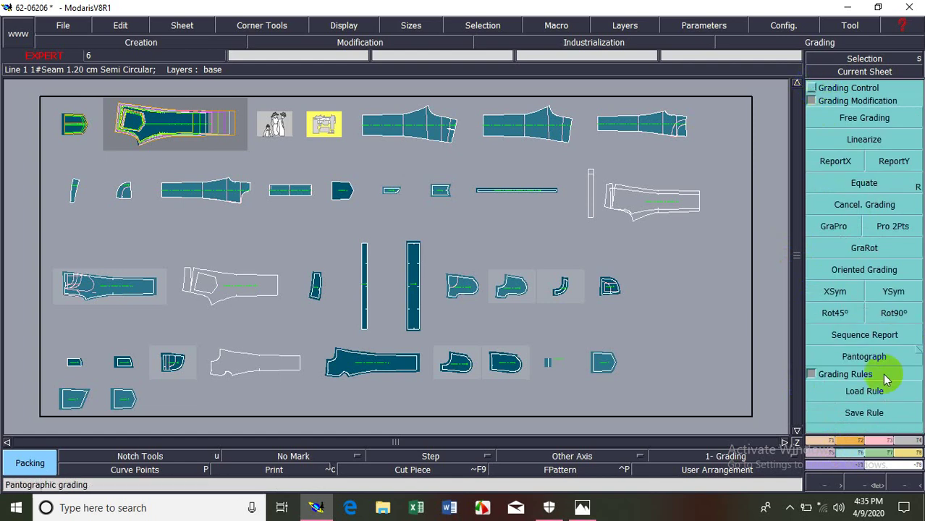
left_click(814, 88)
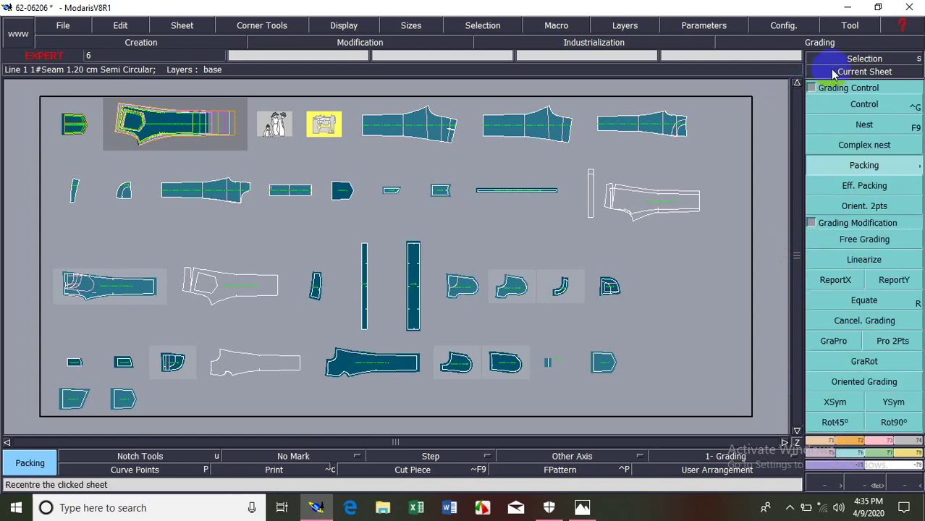
left_click(833, 72)
left_click(630, 231)
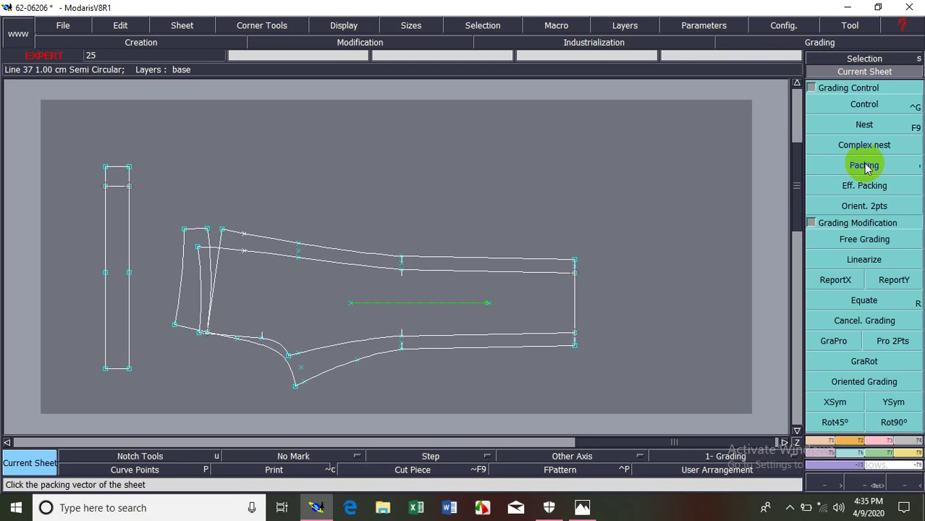
left_click(871, 188)
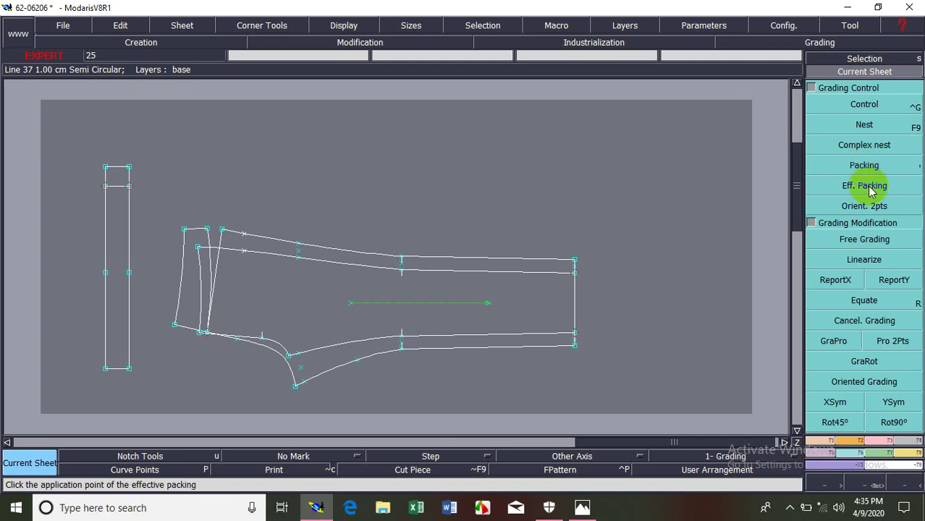
left_click(869, 209)
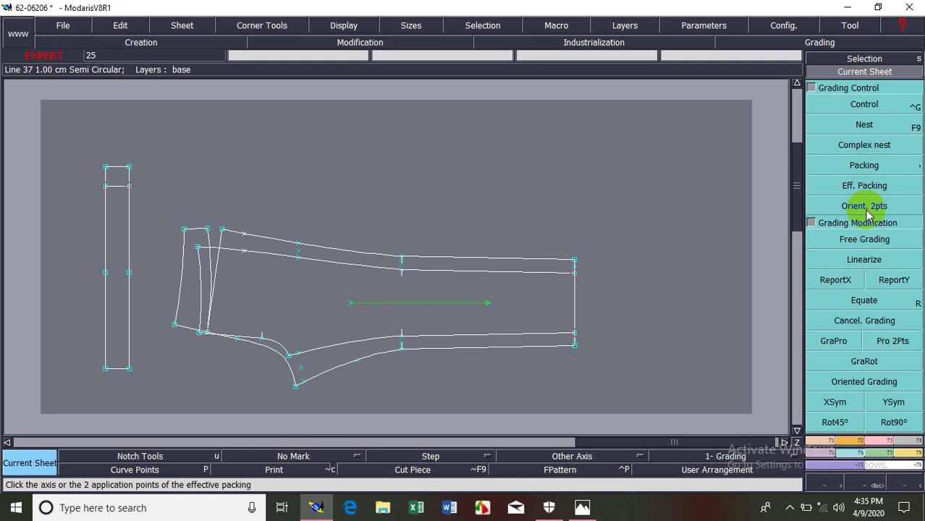